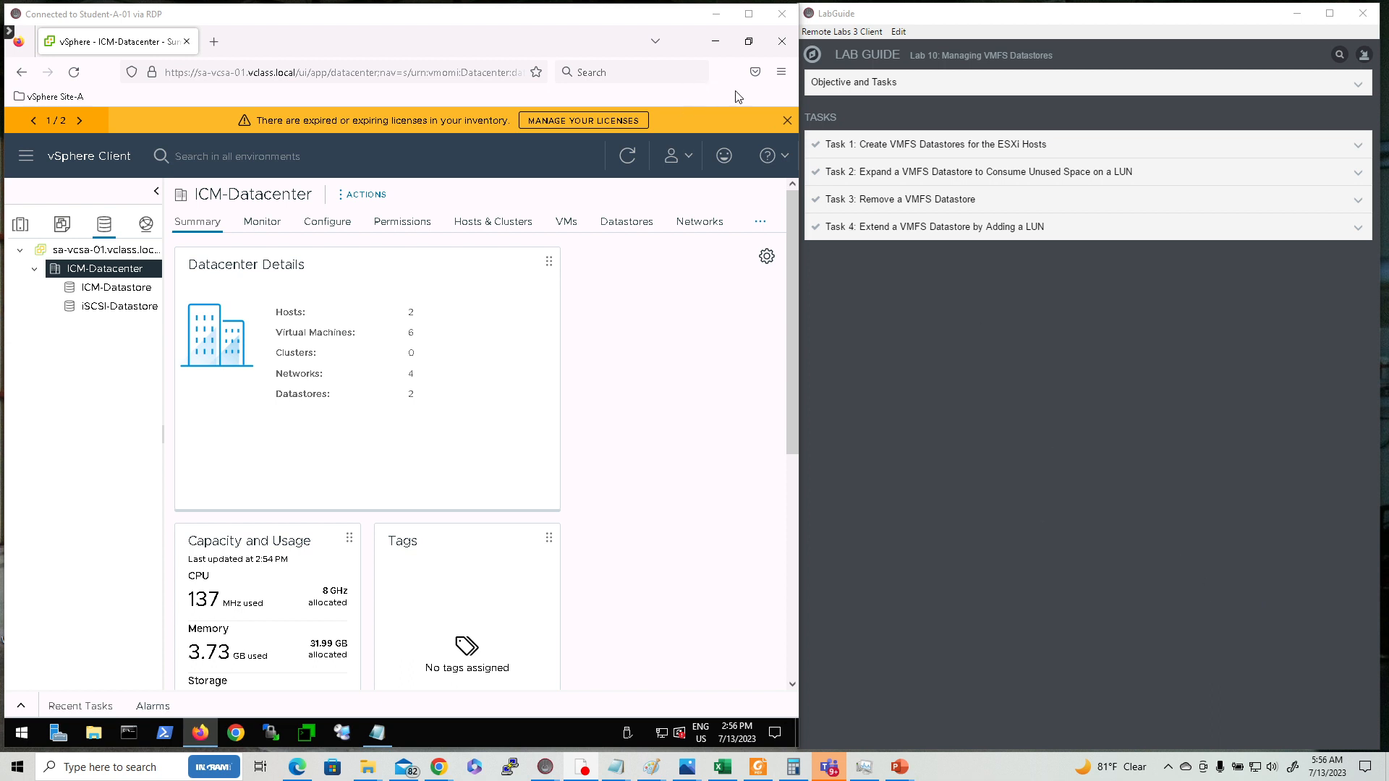
# Step: Review the lab objectives and open the Task 1 instructions on creating VMFS datastores for the ESXi hosts
pyautogui.click(817, 84)
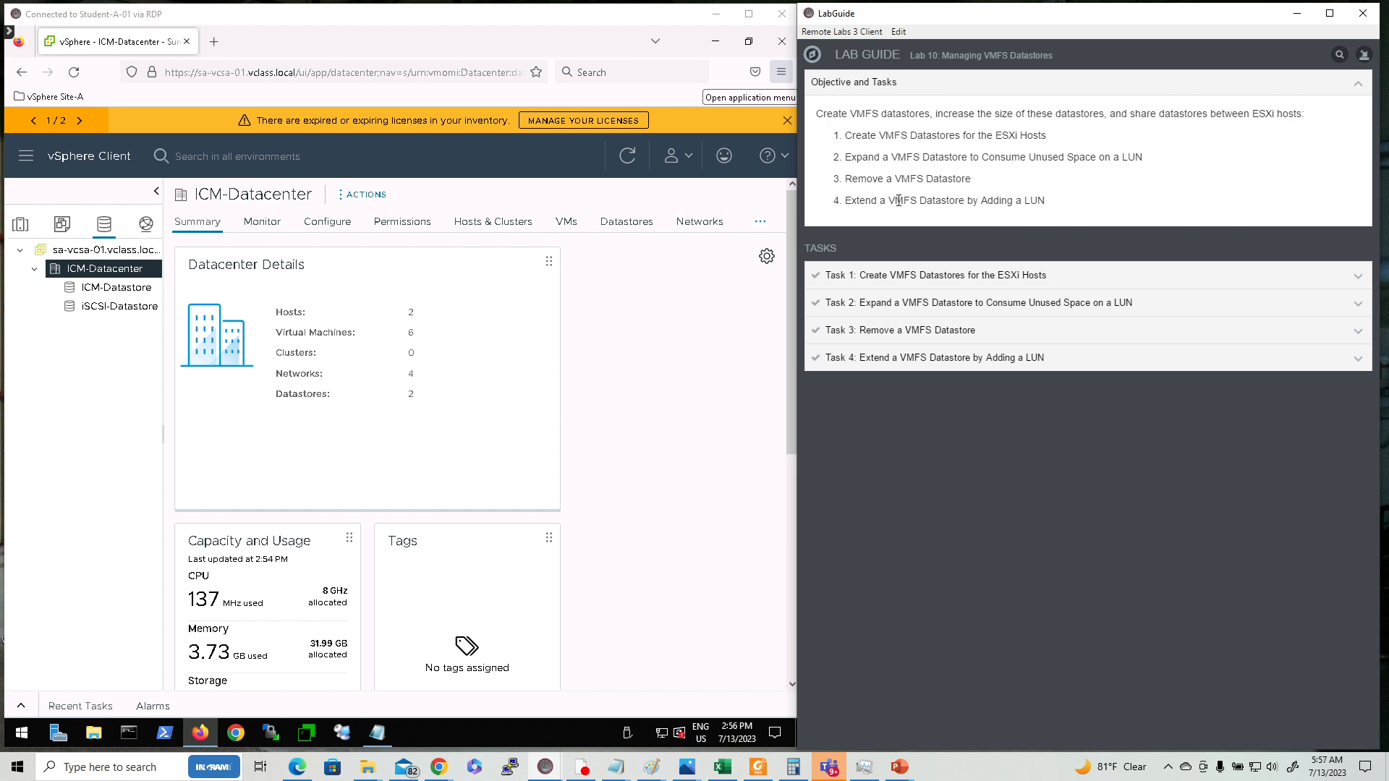
pyautogui.click(974, 286)
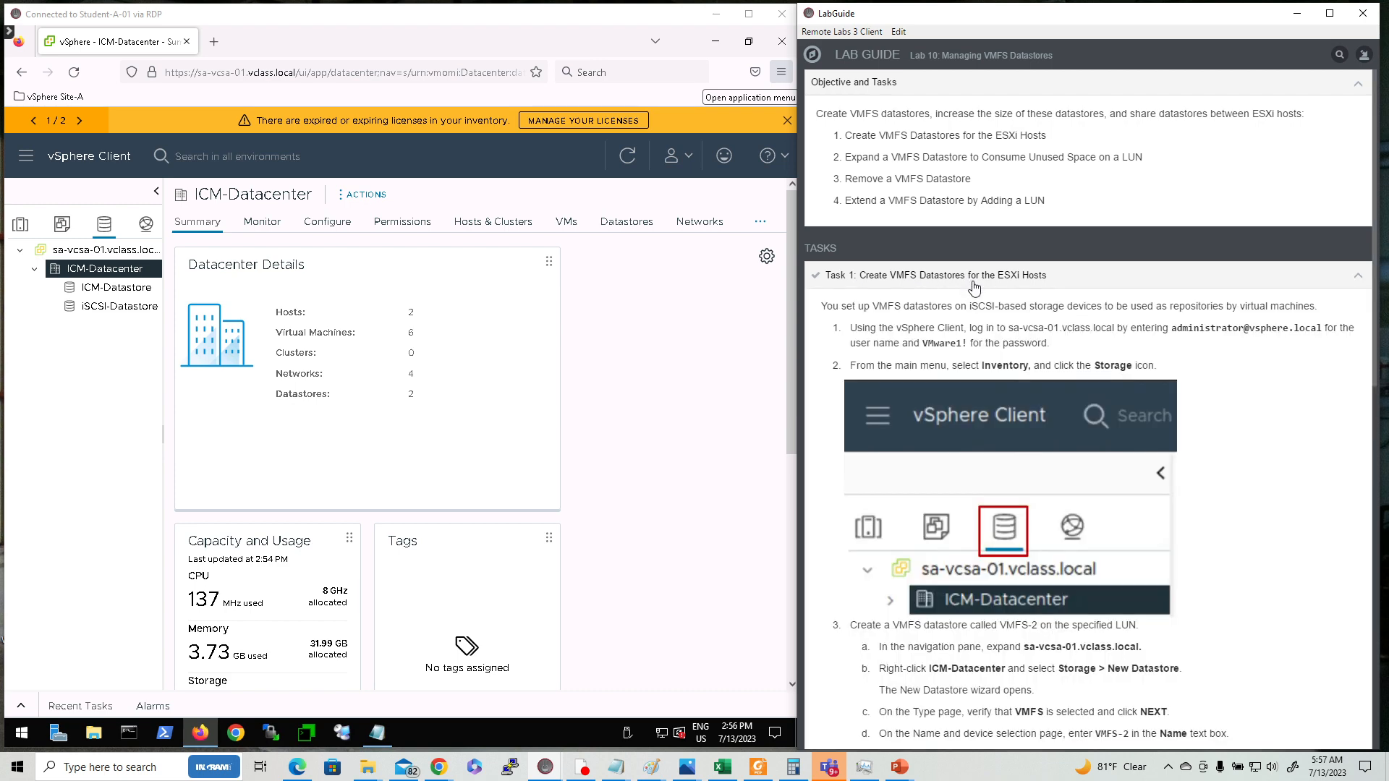
pyautogui.click(883, 86)
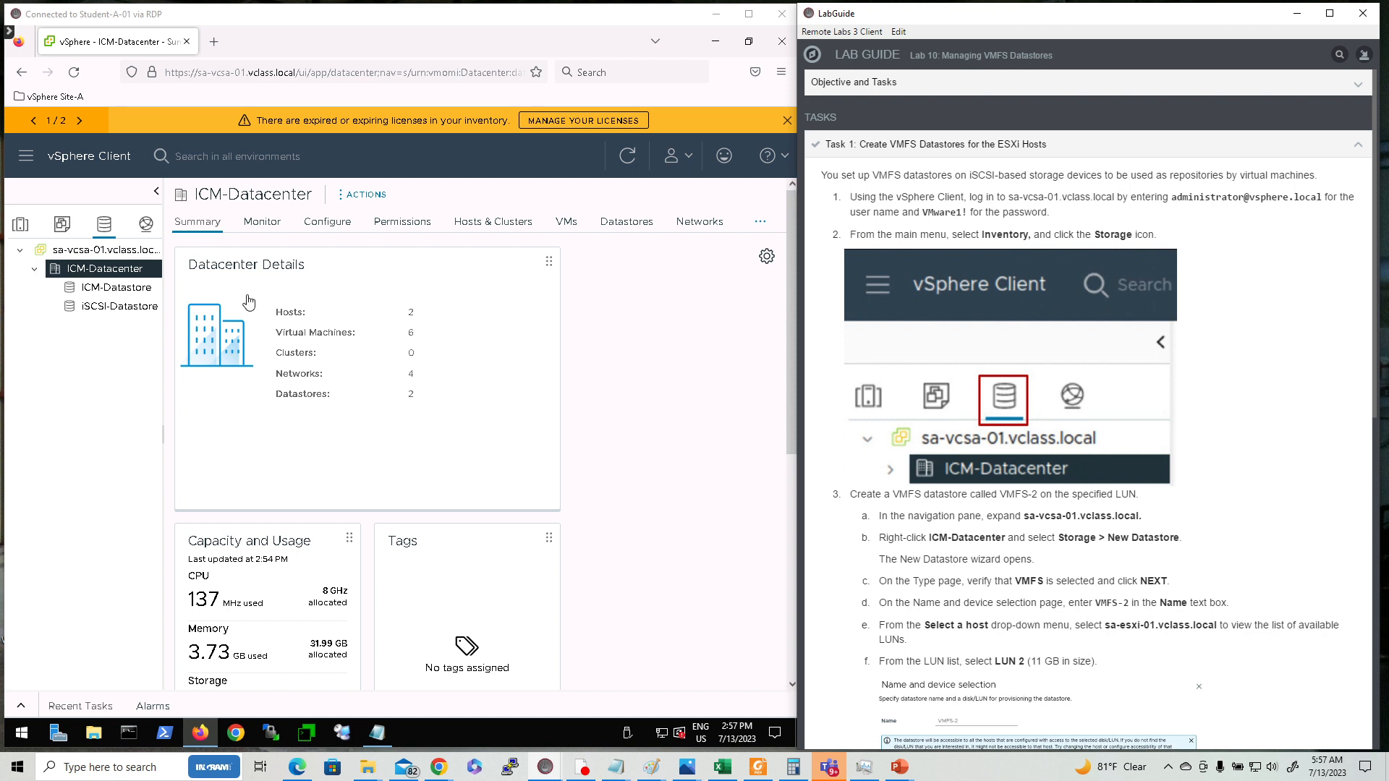
# Step: Load the vSphere Client for SA-VCSA-01 and show the storage inventory
pyautogui.click(29, 99)
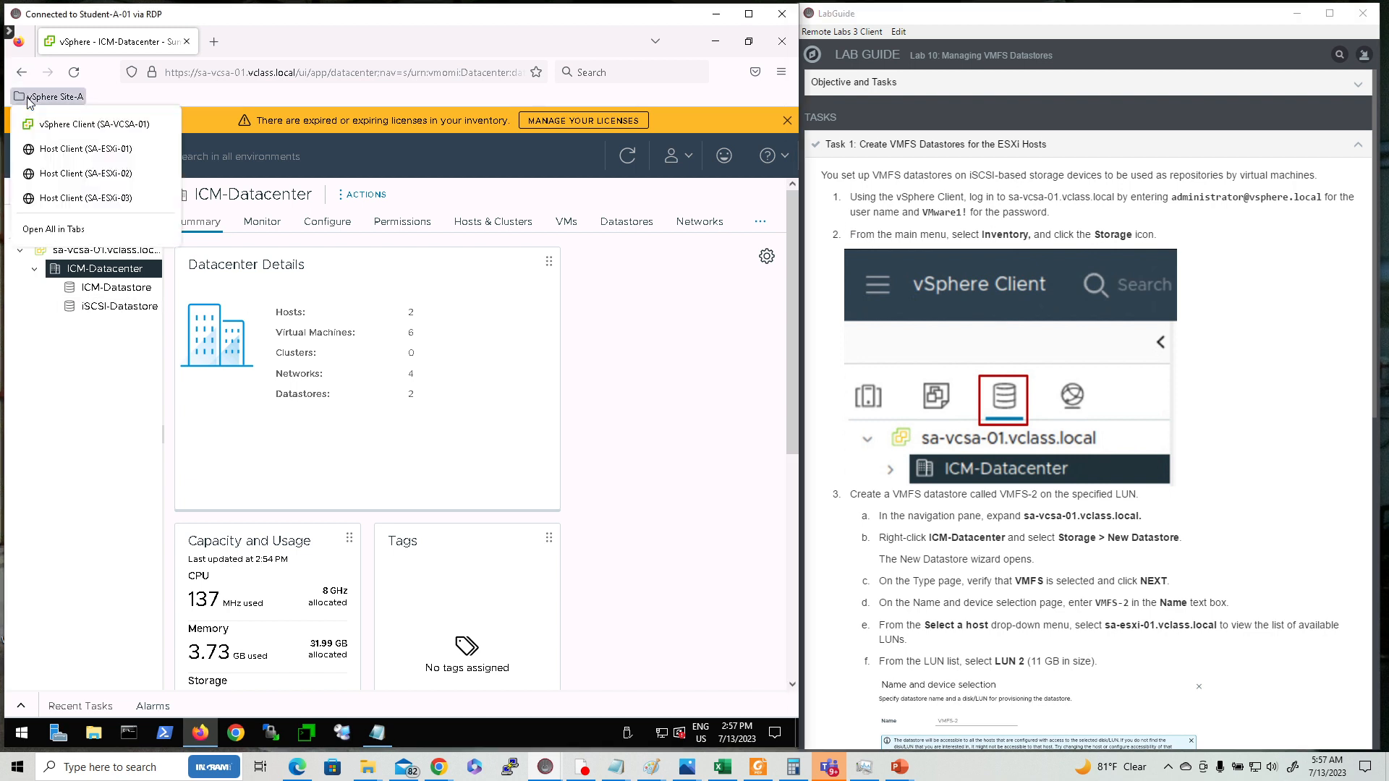
pyautogui.click(106, 129)
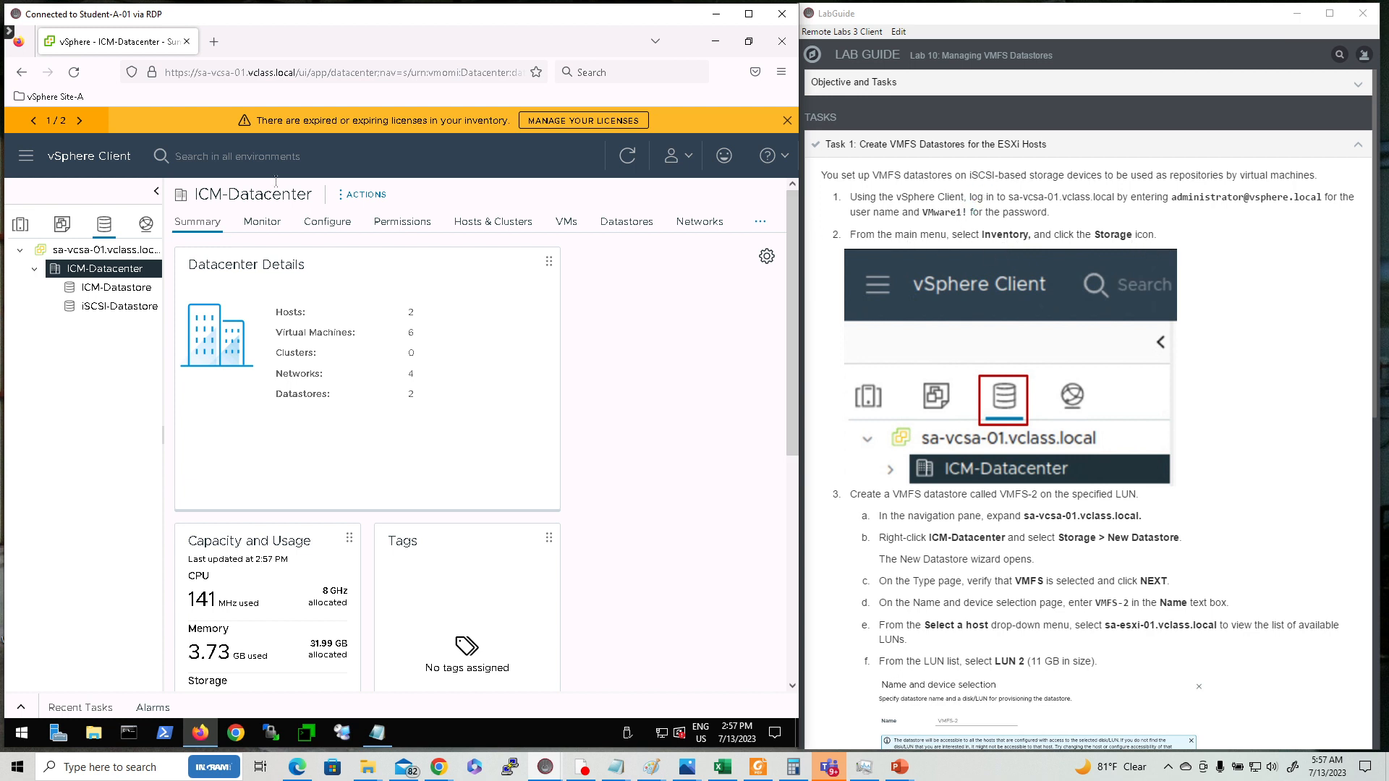
pyautogui.click(26, 157)
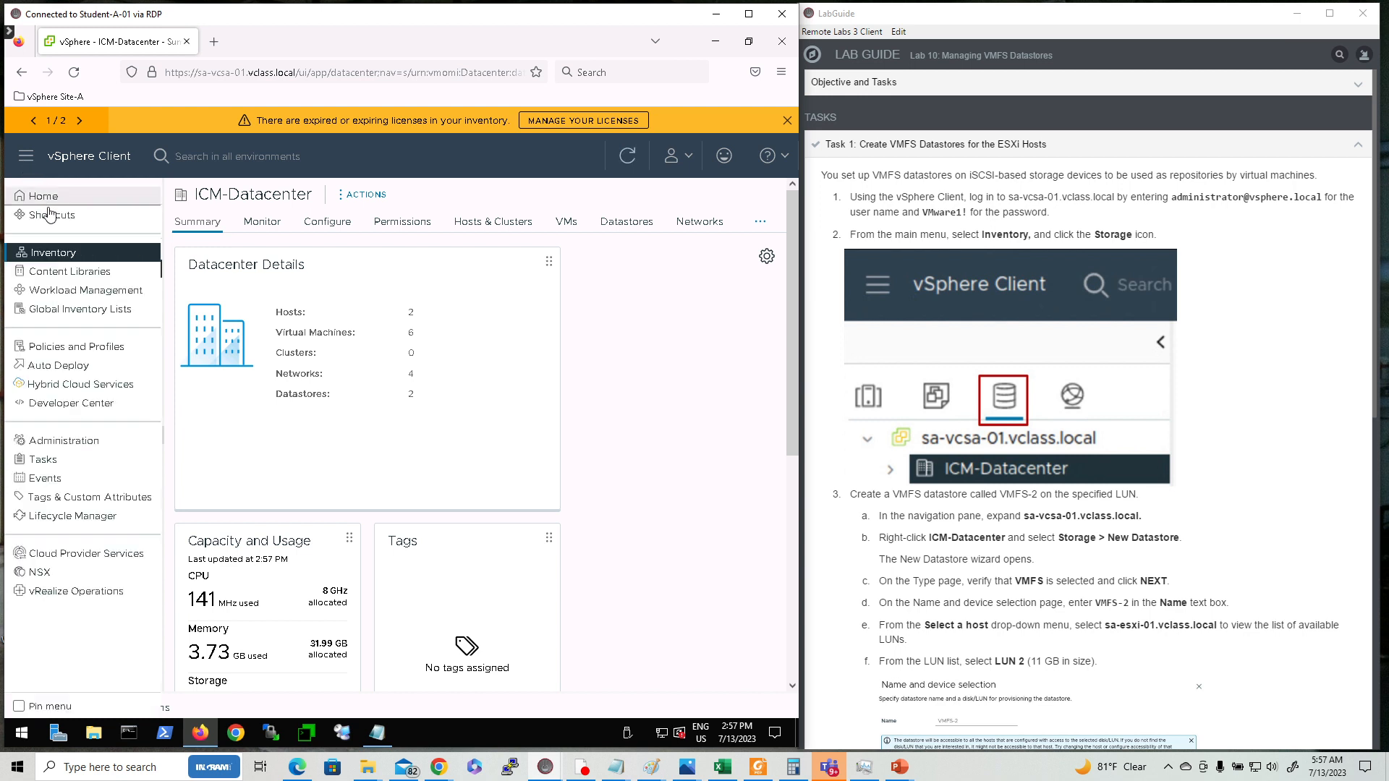
pyautogui.click(53, 252)
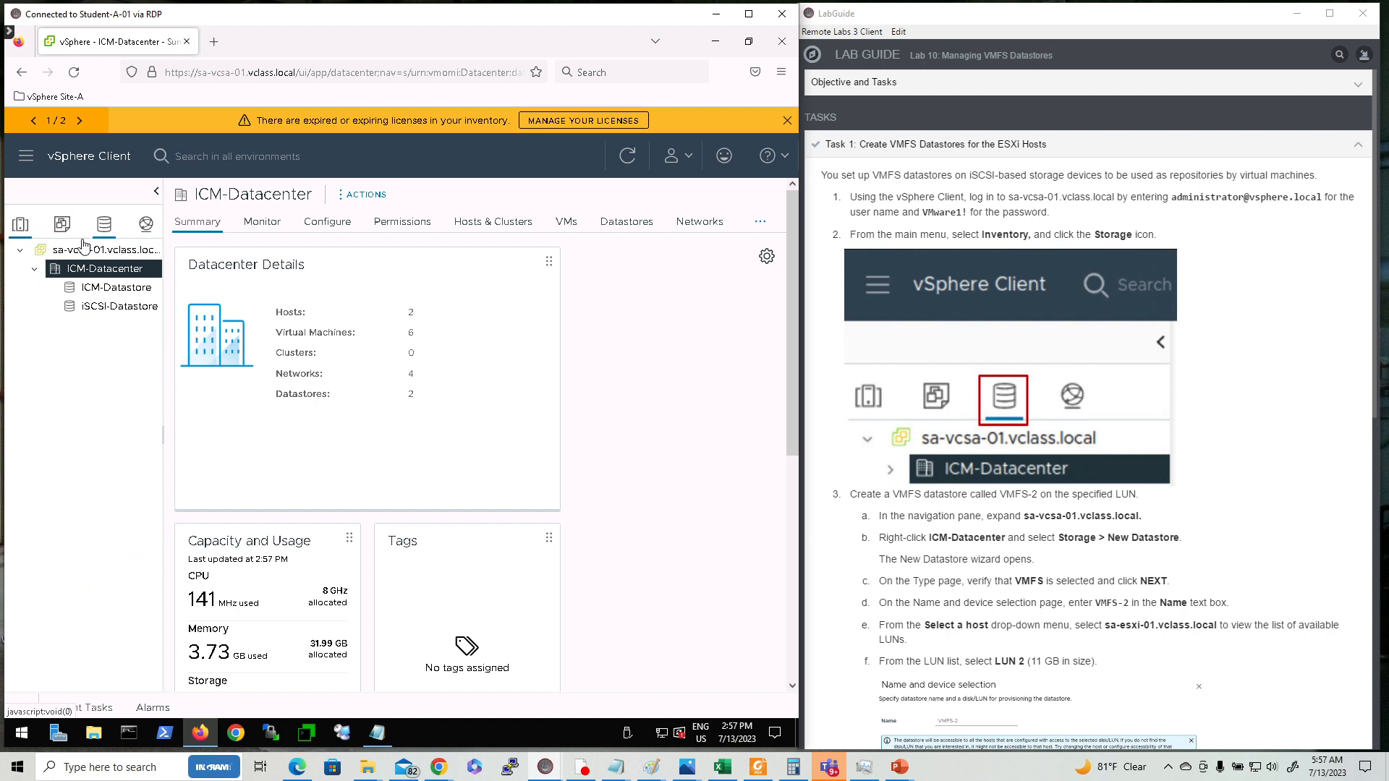
pyautogui.click(62, 223)
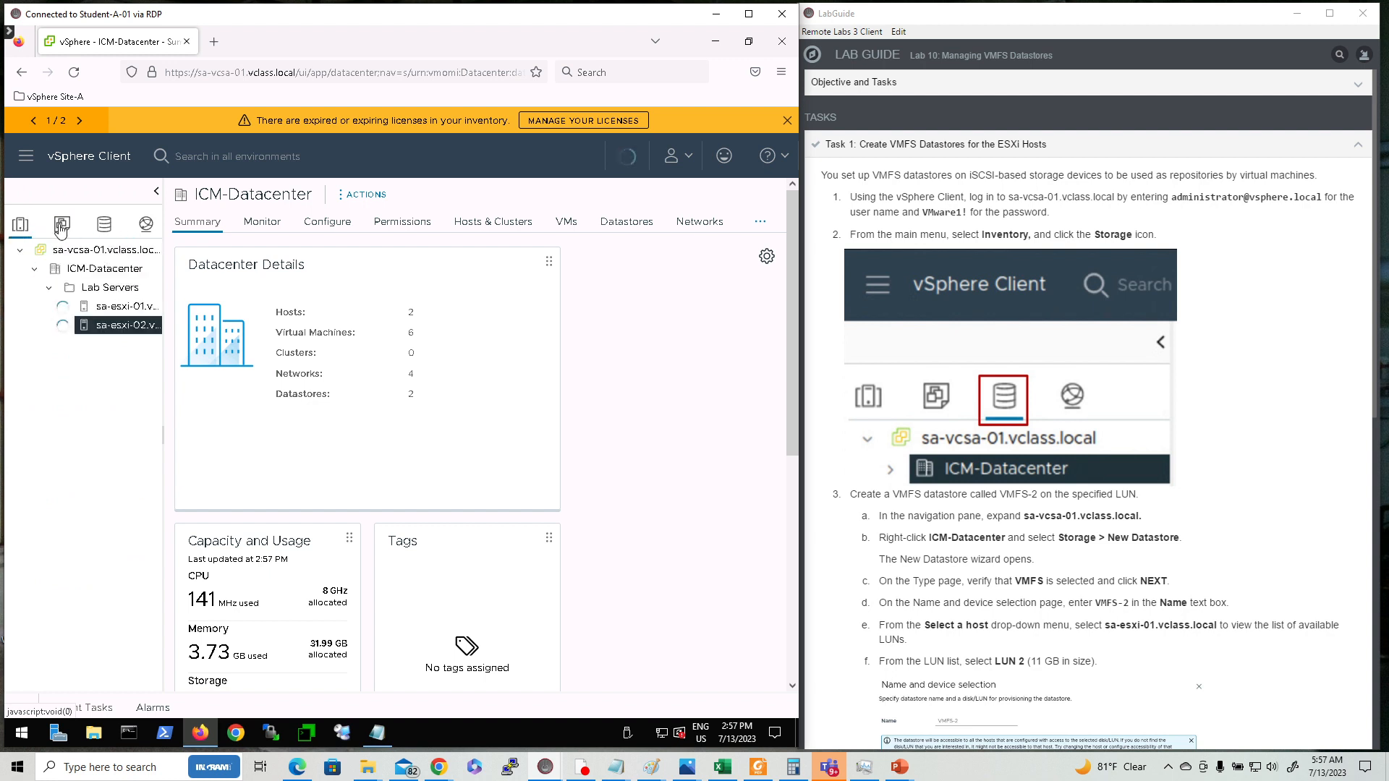
pyautogui.click(105, 226)
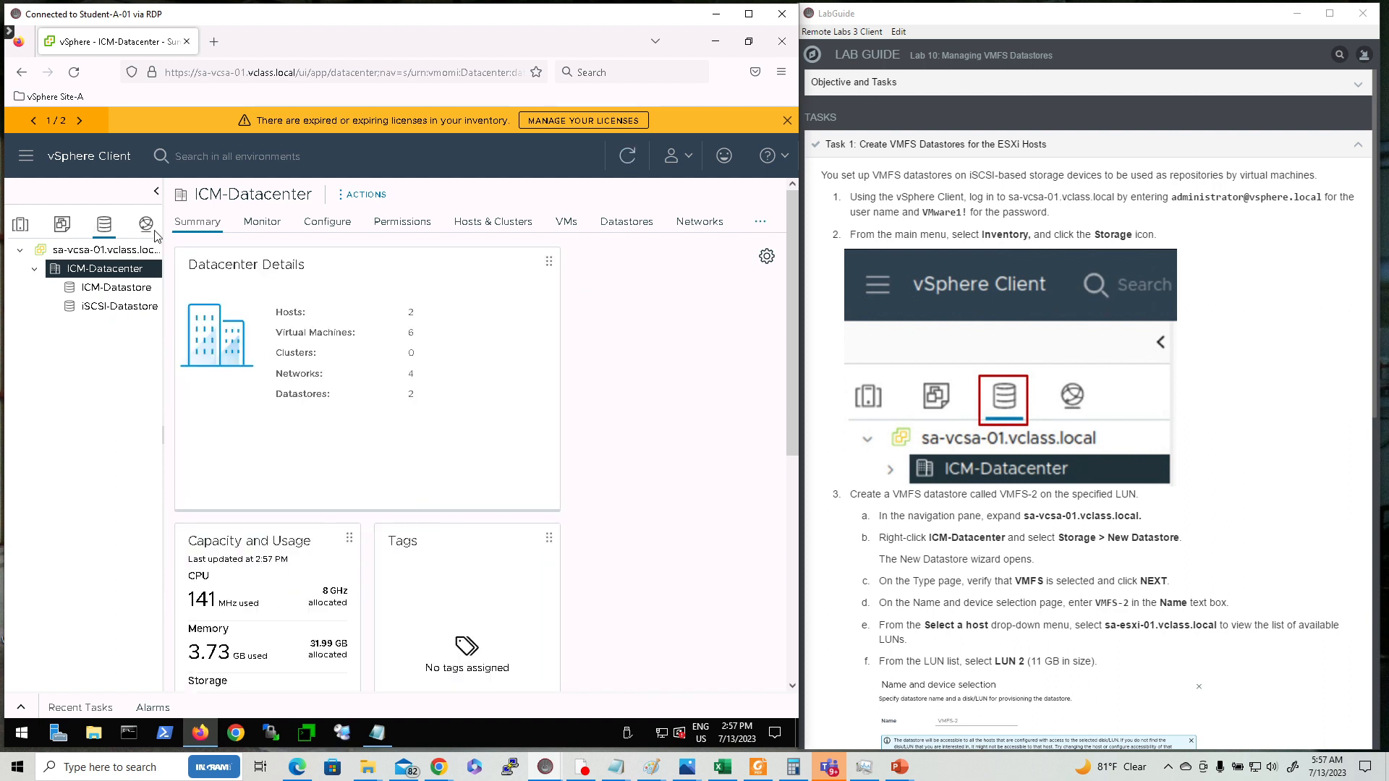
# Step: Following the guide's VMFS-2 instructions, expand sa-vcsa-01.vclass.local in the storage inventory and select ICM-Datacenter
pyautogui.scroll(-1, 928, 427)
pyautogui.scroll(-3, 924, 424)
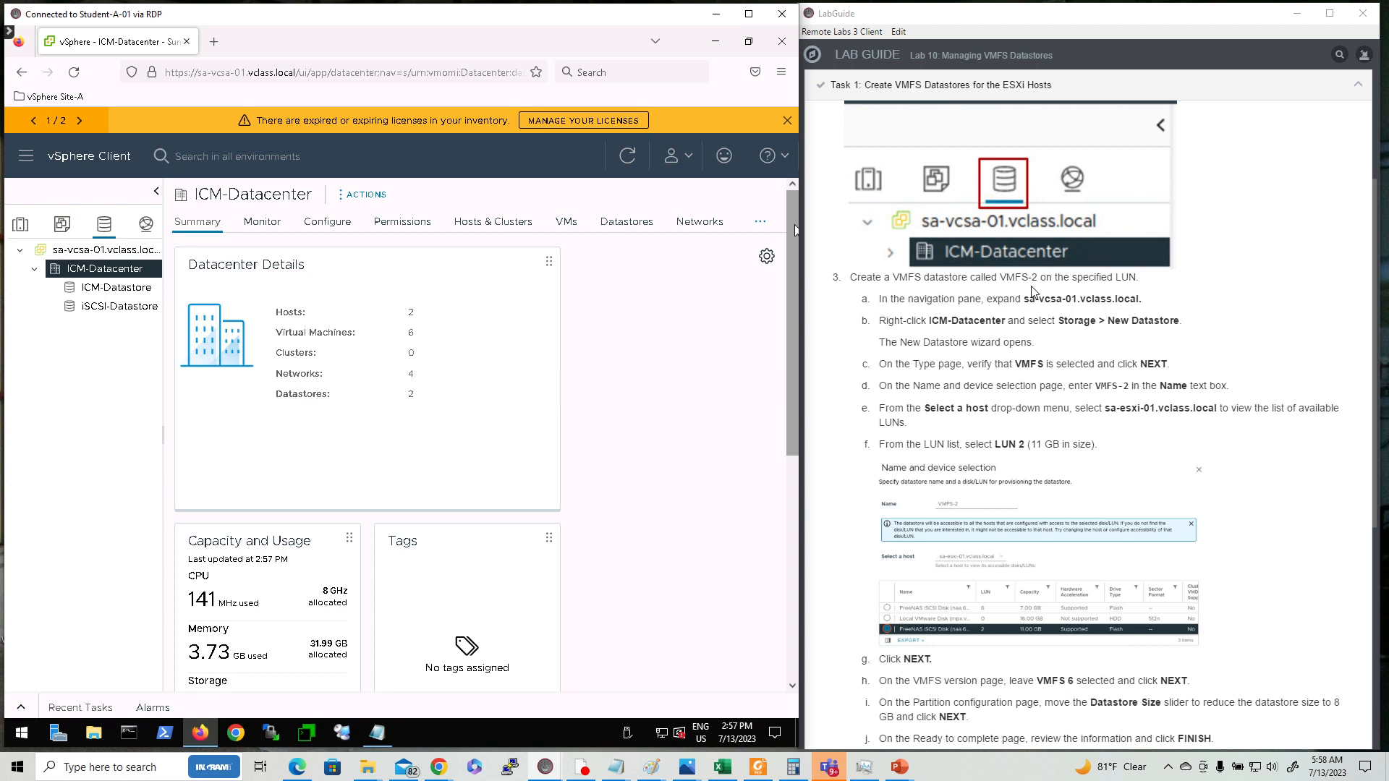
pyautogui.scroll(3, 1041, 294)
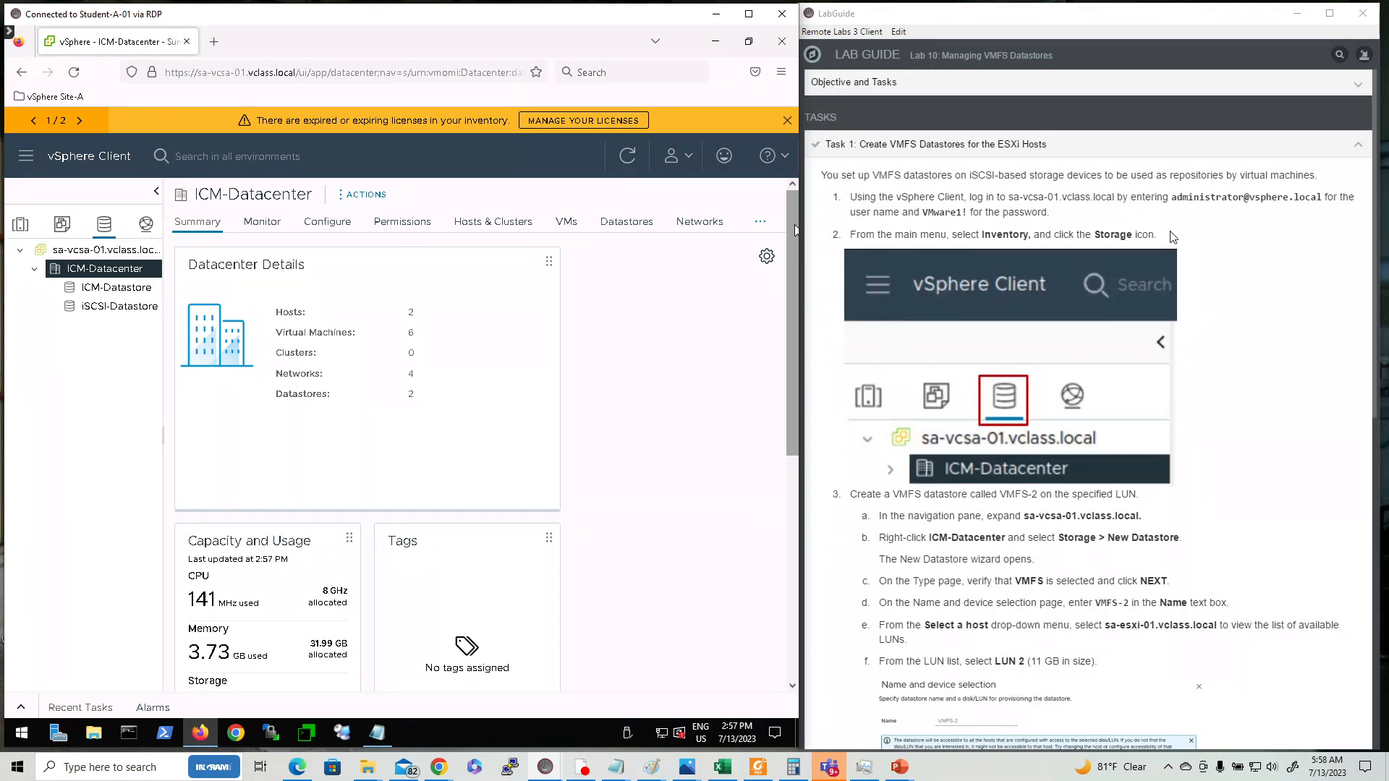
pyautogui.scroll(-4, 1172, 238)
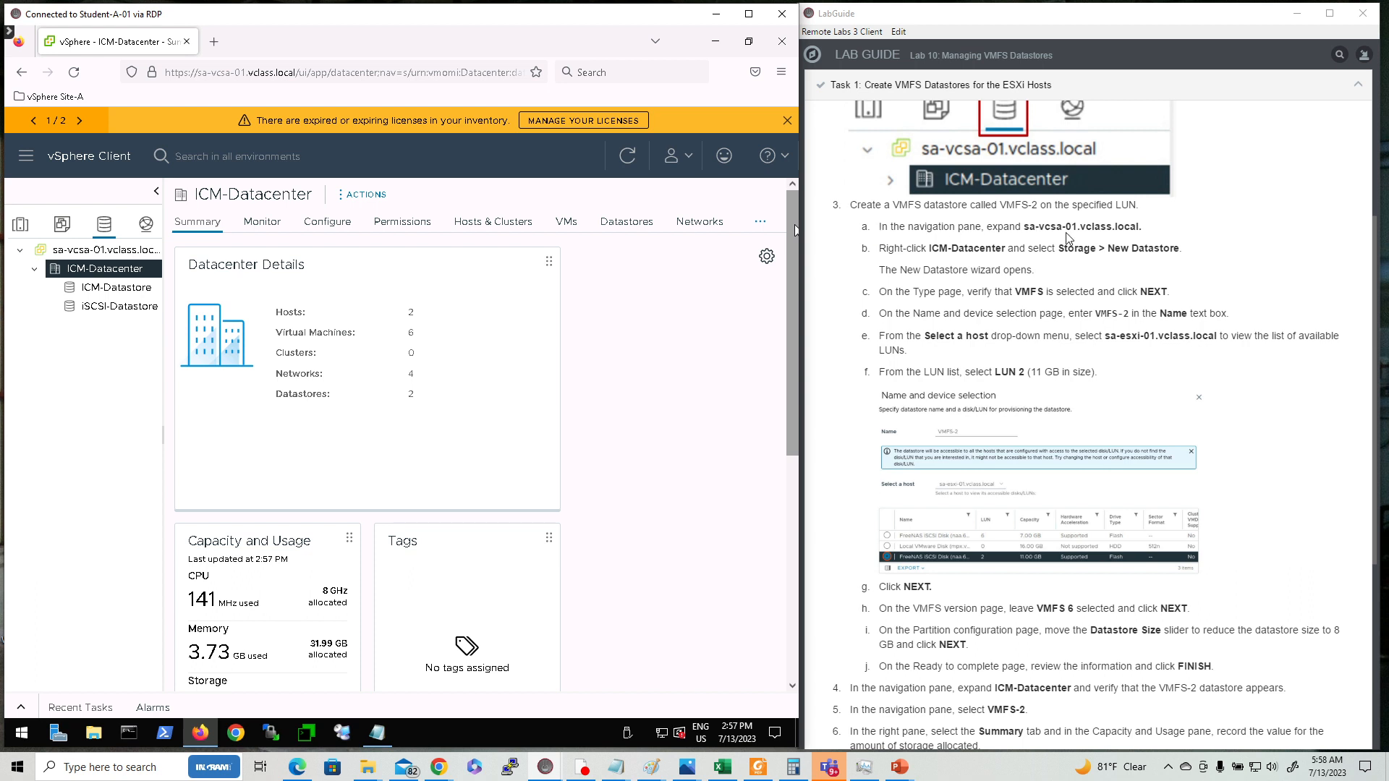
pyautogui.click(34, 269)
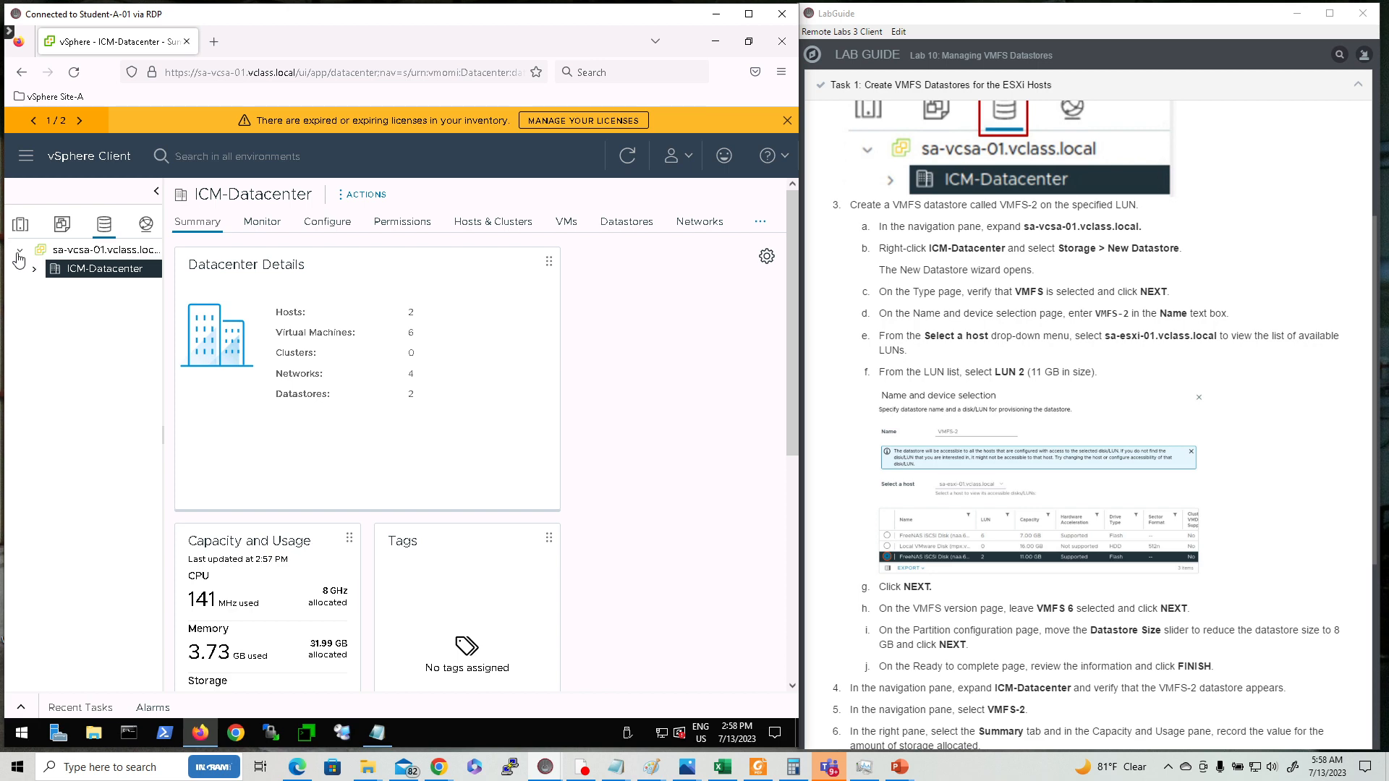
pyautogui.doubleClick(103, 253)
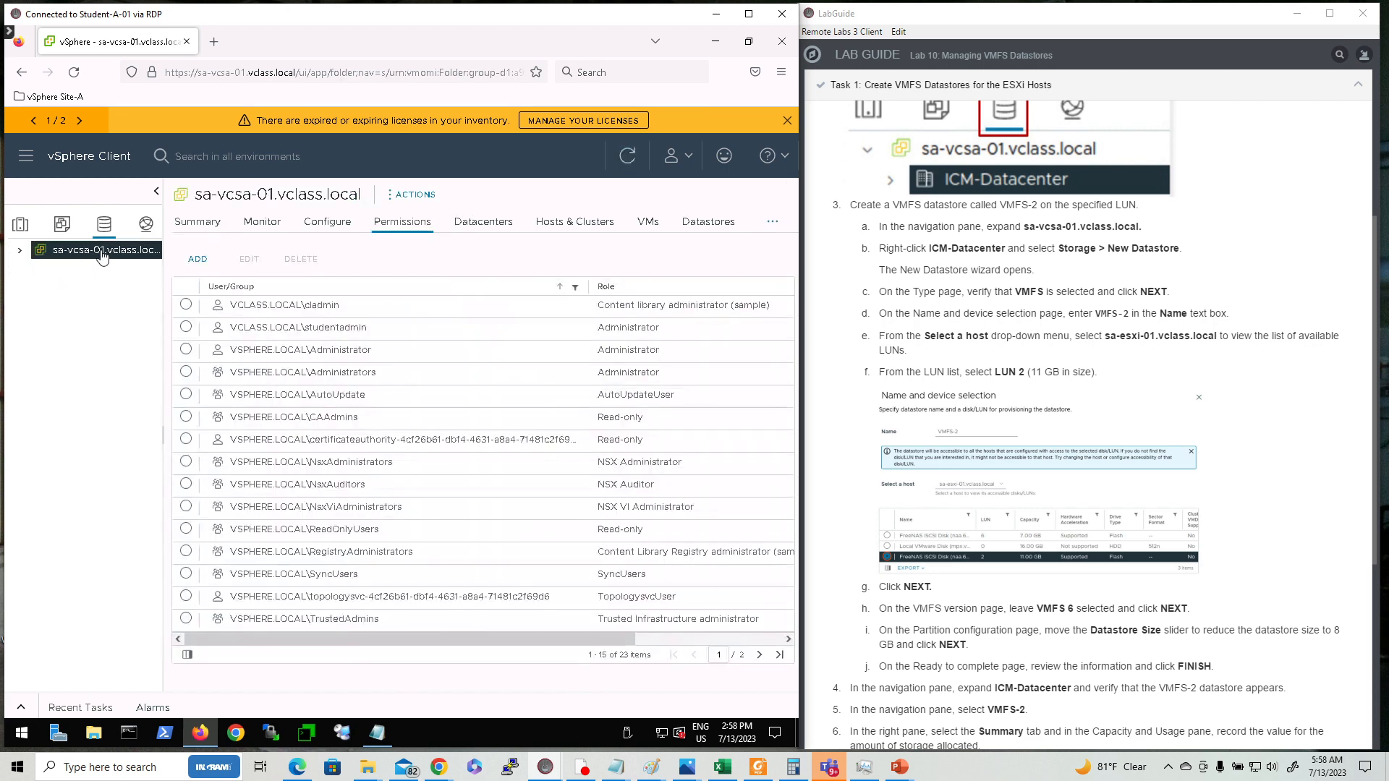
pyautogui.click(21, 250)
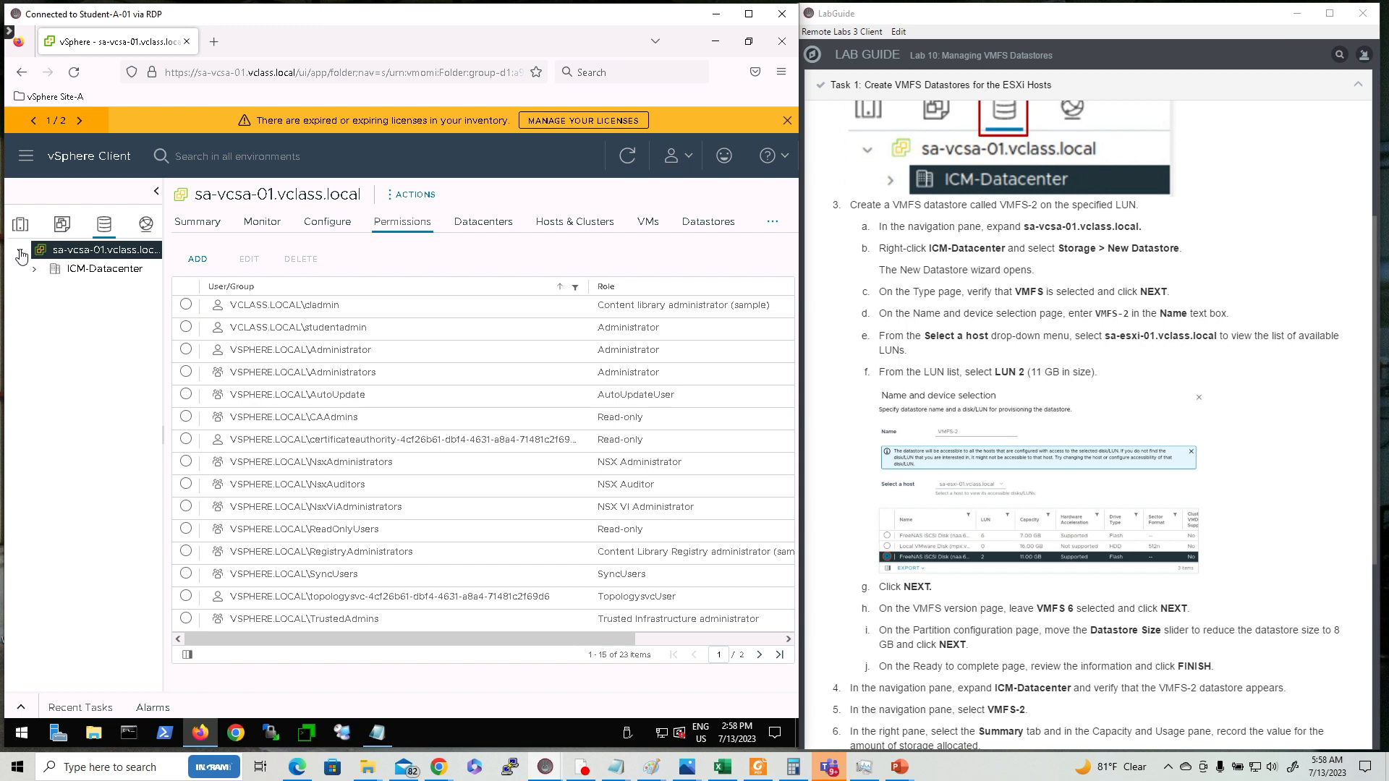
pyautogui.click(109, 277)
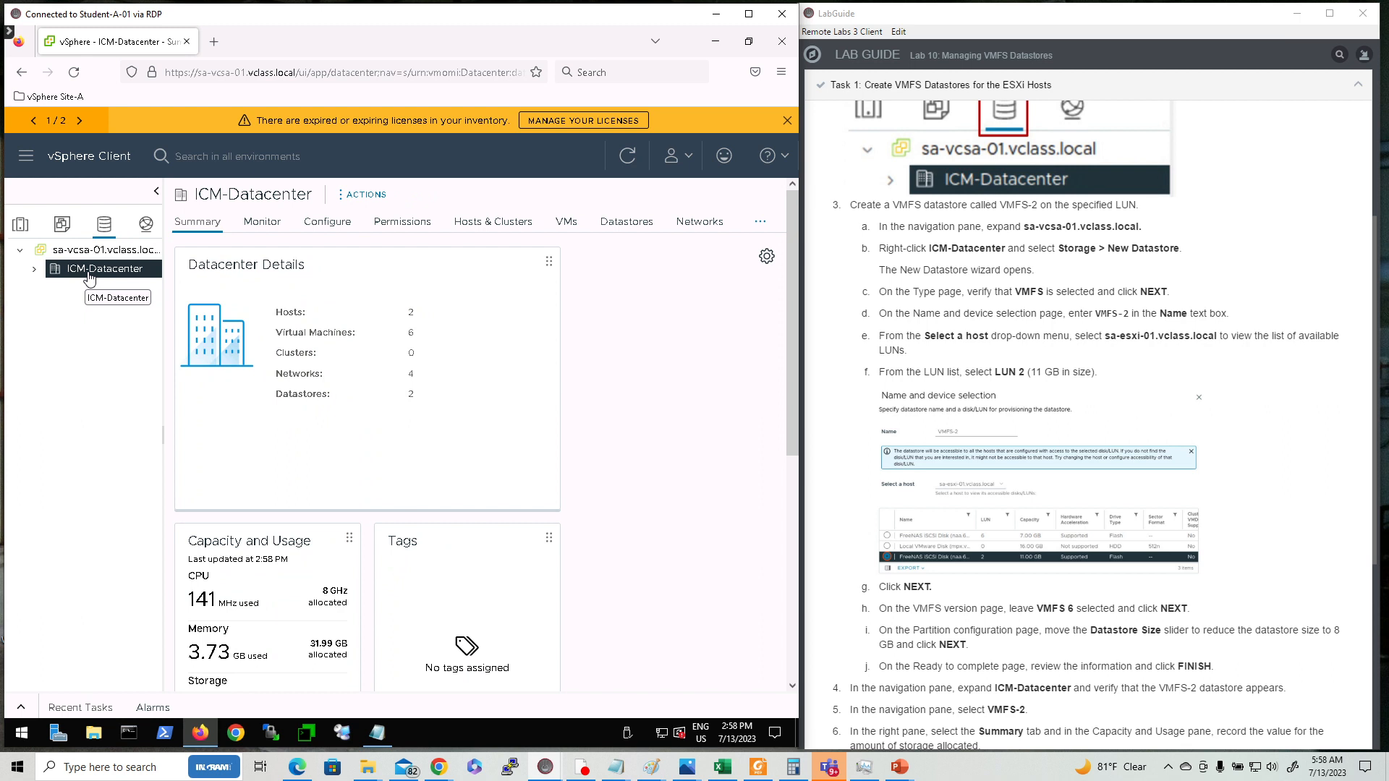
# Step: Start a new datastore in ICM-Datacenter with VMFS as its type
pyautogui.rightClick(94, 275)
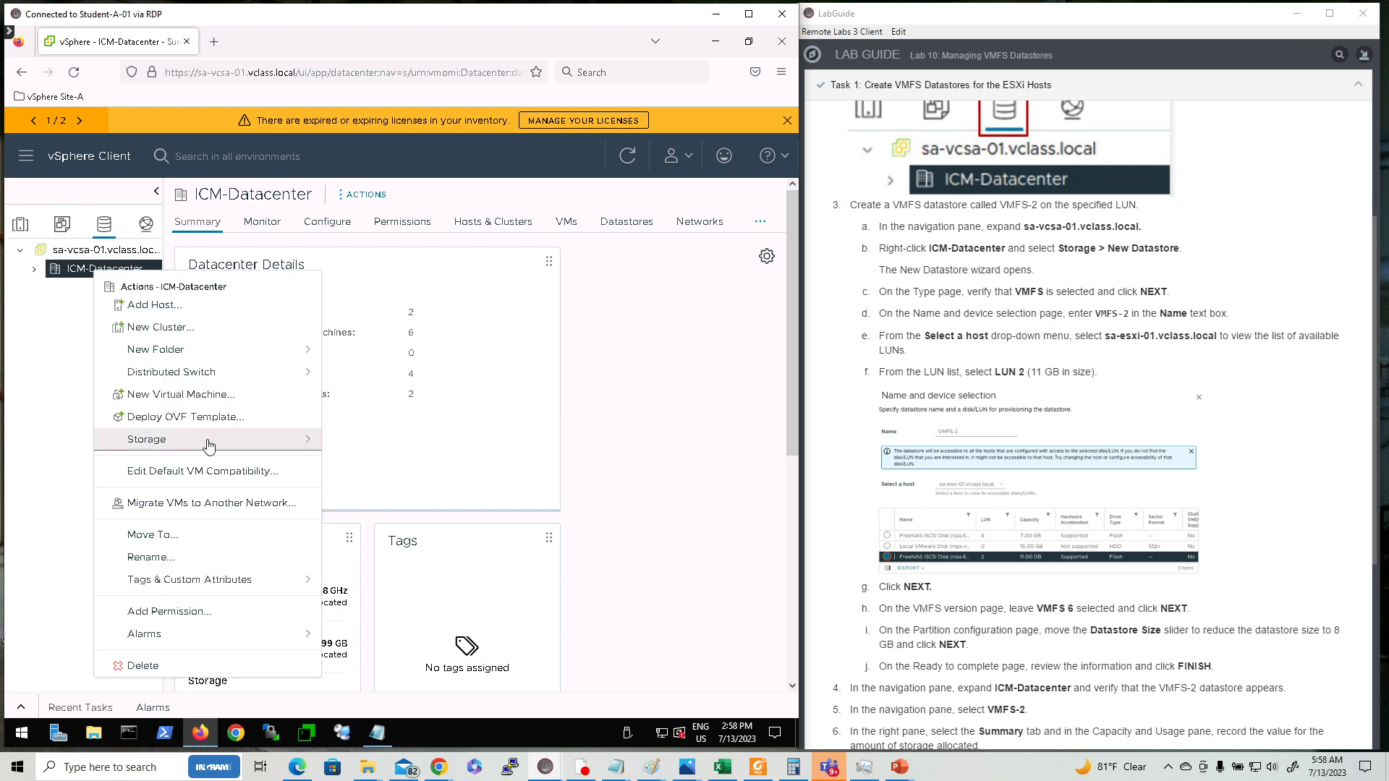
pyautogui.moveTo(223, 449)
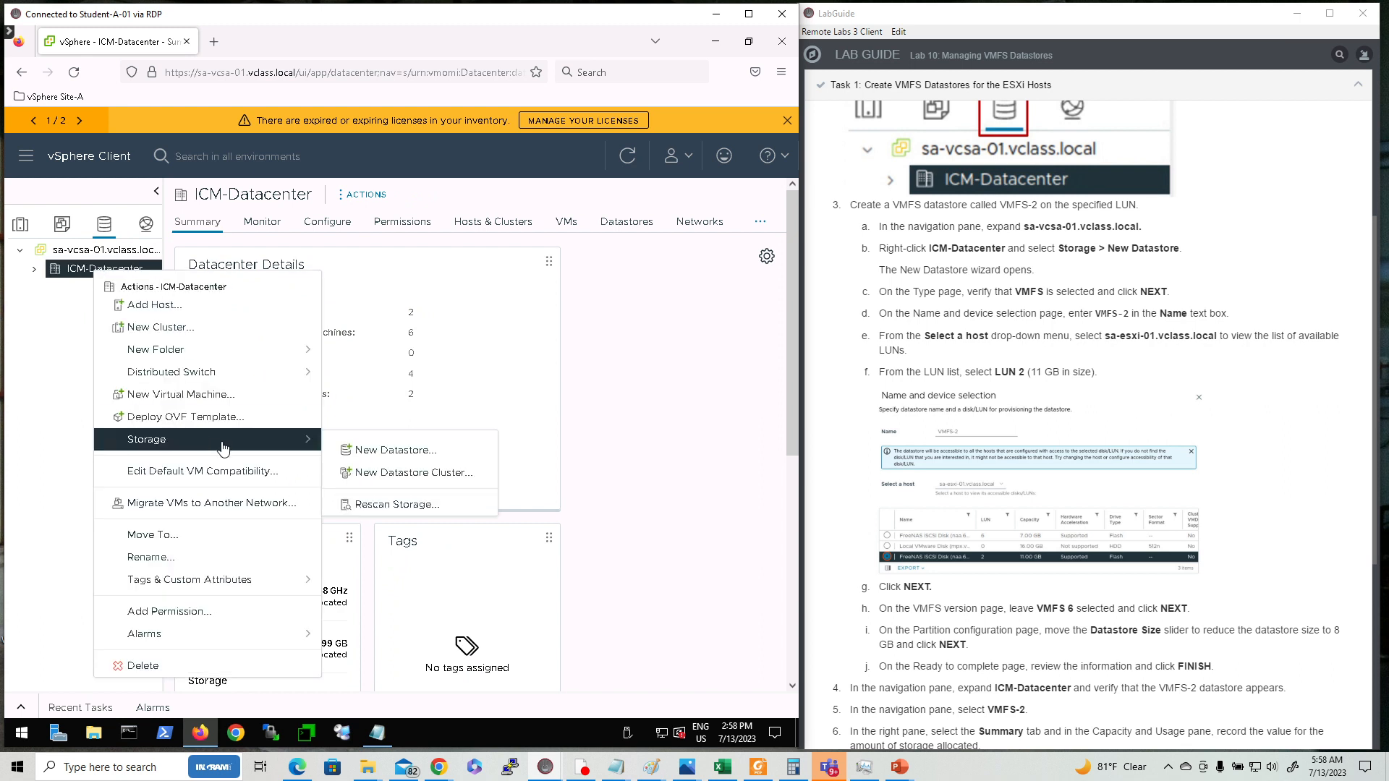
pyautogui.click(429, 453)
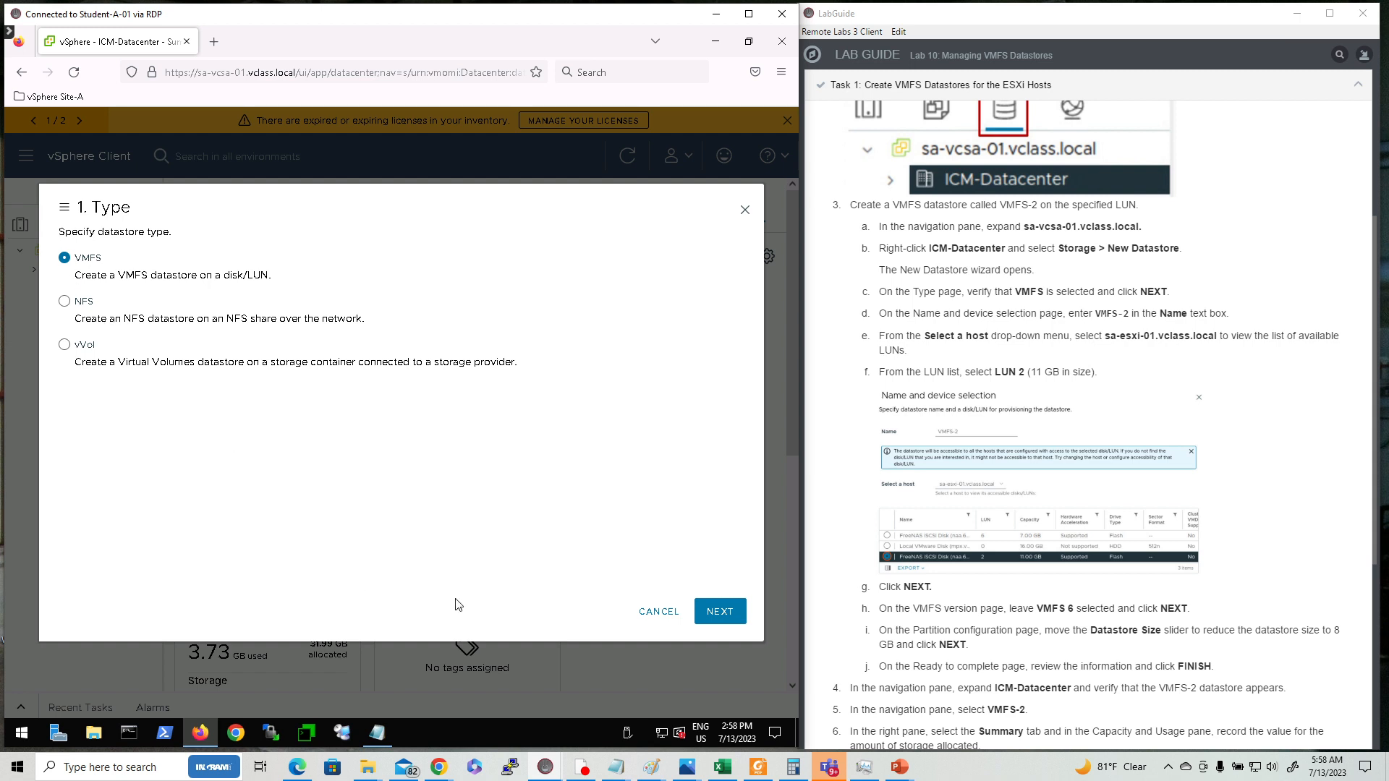
pyautogui.click(720, 612)
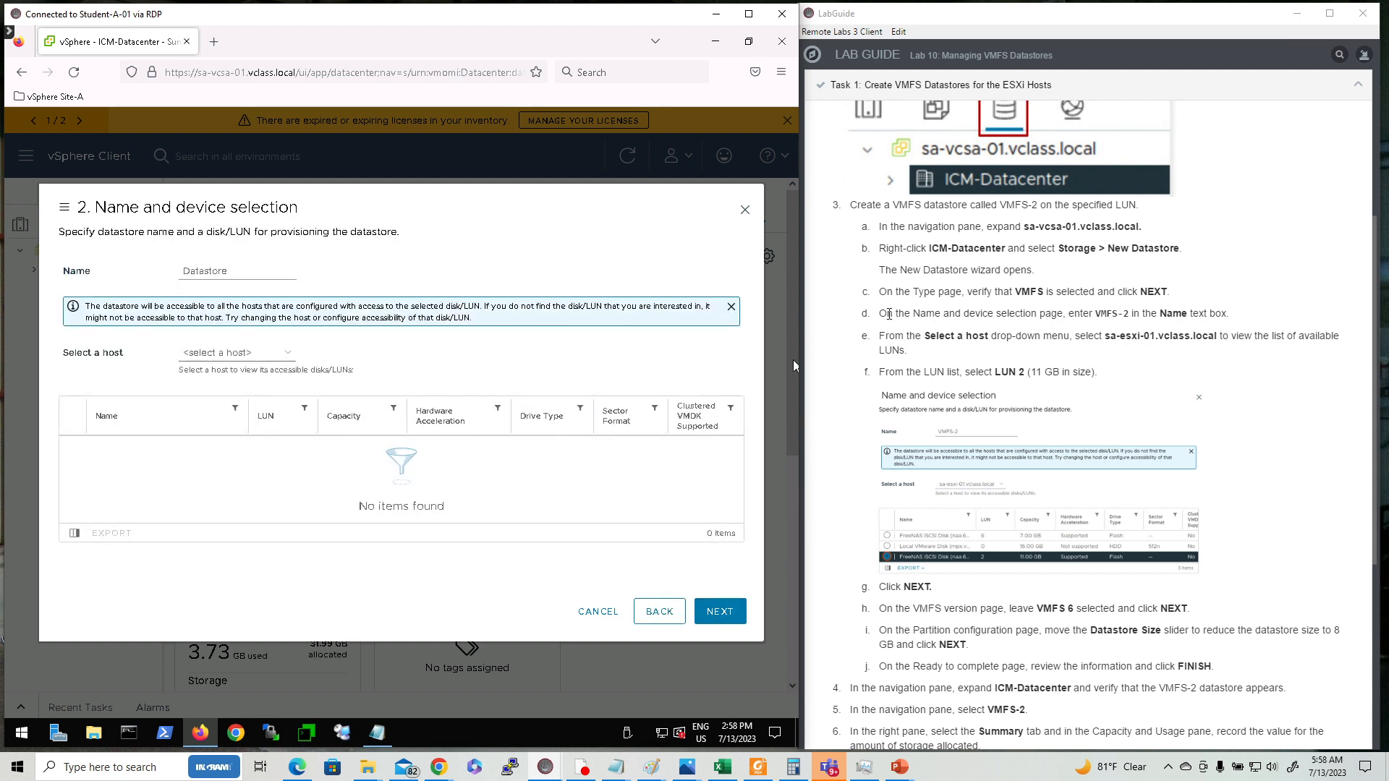
# Step: Name the datastore VMFS-2, choose host sa-esxi-01.vclass.local and select the 11 GB FreeNAS iSCSI disk on LUN 2
pyautogui.moveTo(878, 319); pyautogui.dragTo(886, 314)
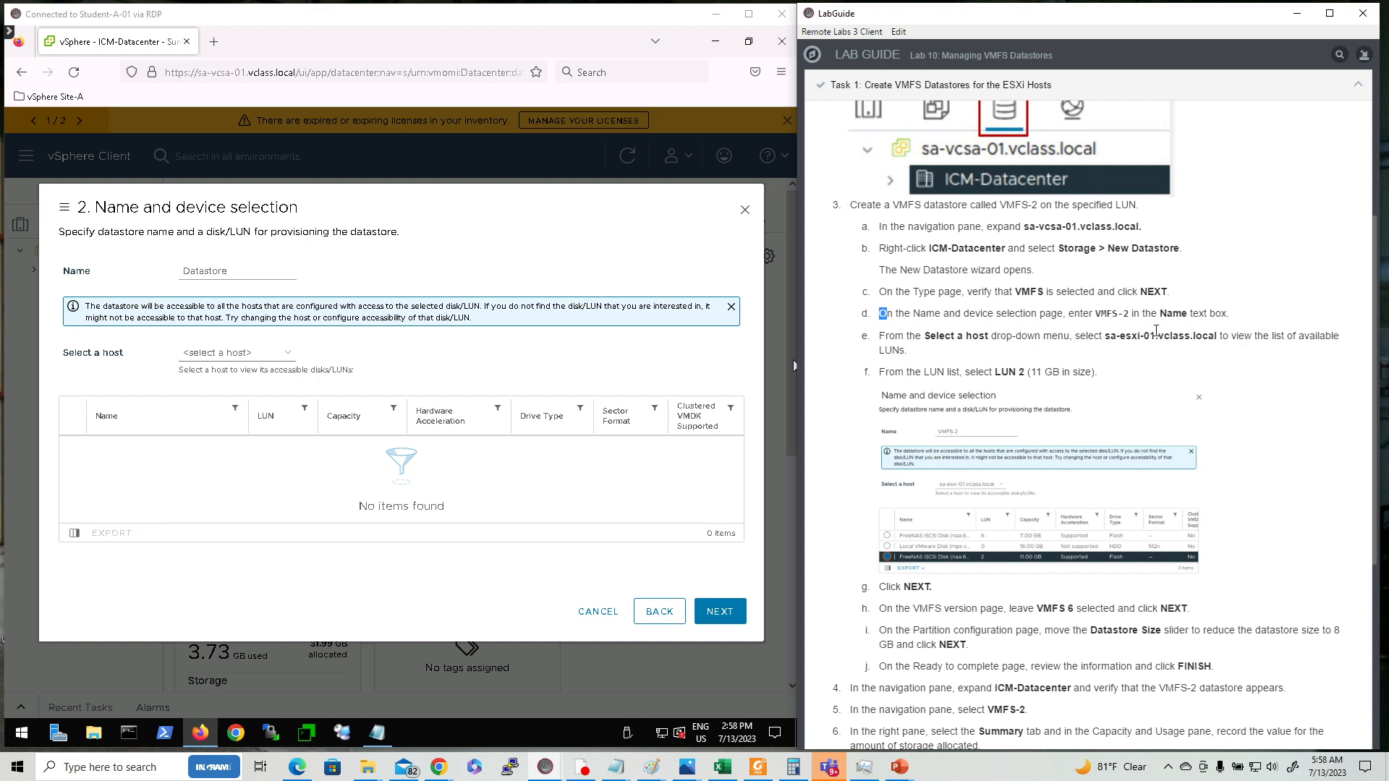
pyautogui.click(231, 277)
pyautogui.moveTo(232, 276); pyautogui.dragTo(141, 273)
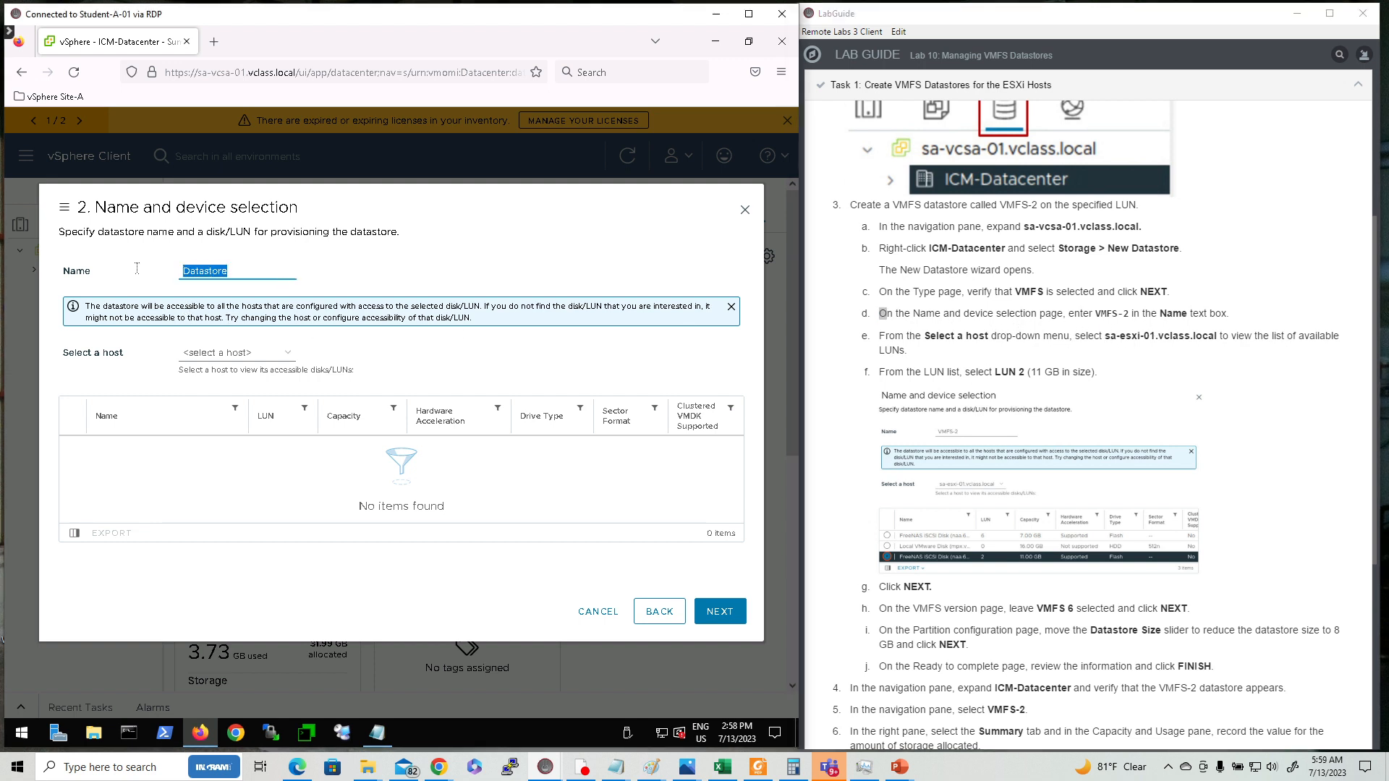
pyautogui.write('VMFS-2')
pyautogui.click(288, 355)
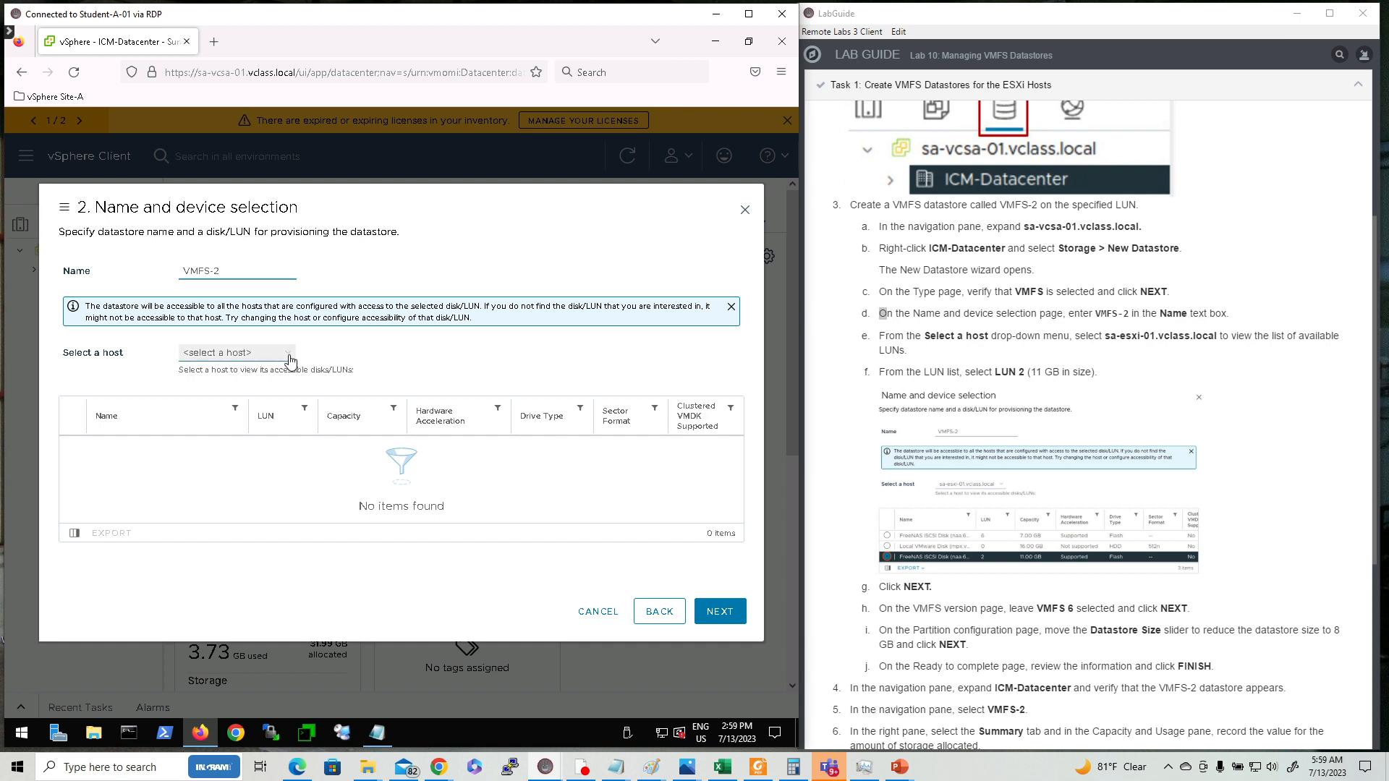
pyautogui.click(254, 391)
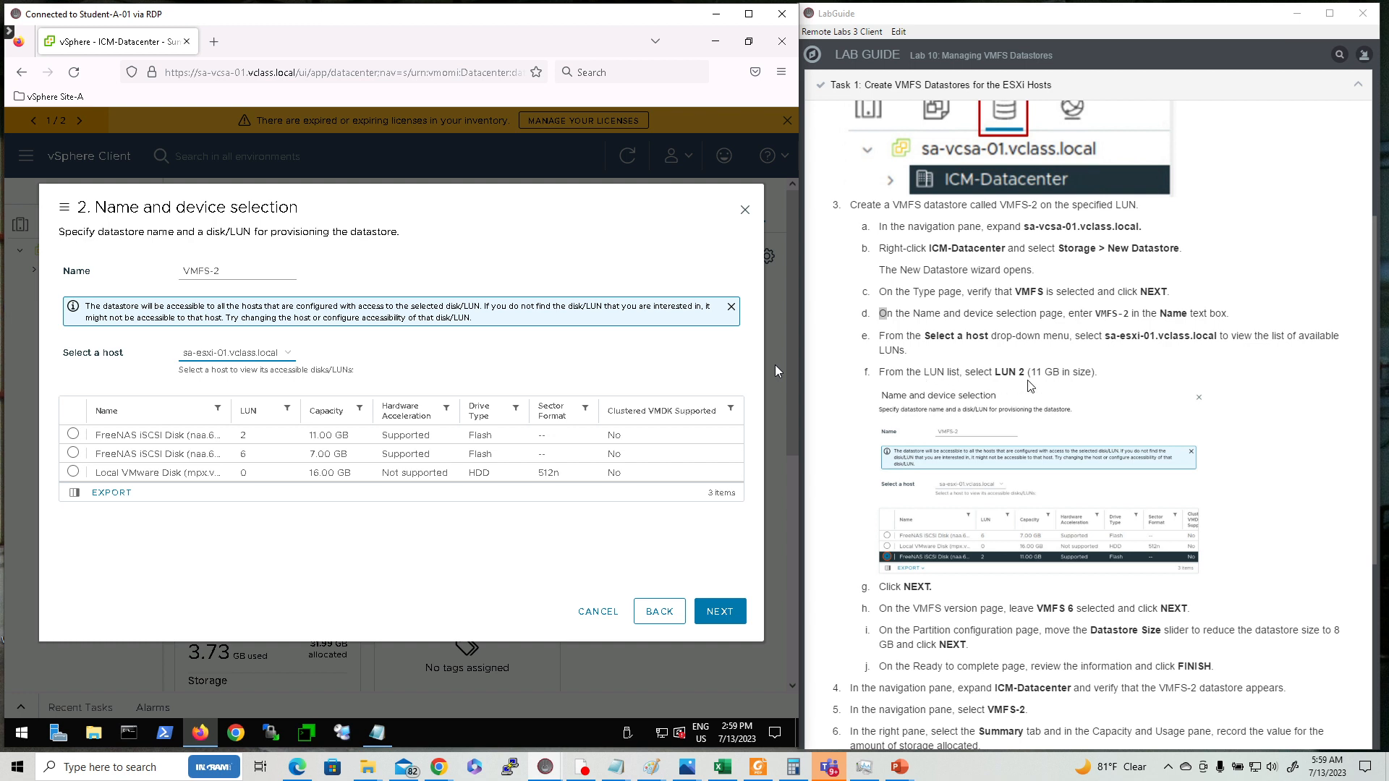
pyautogui.click(72, 434)
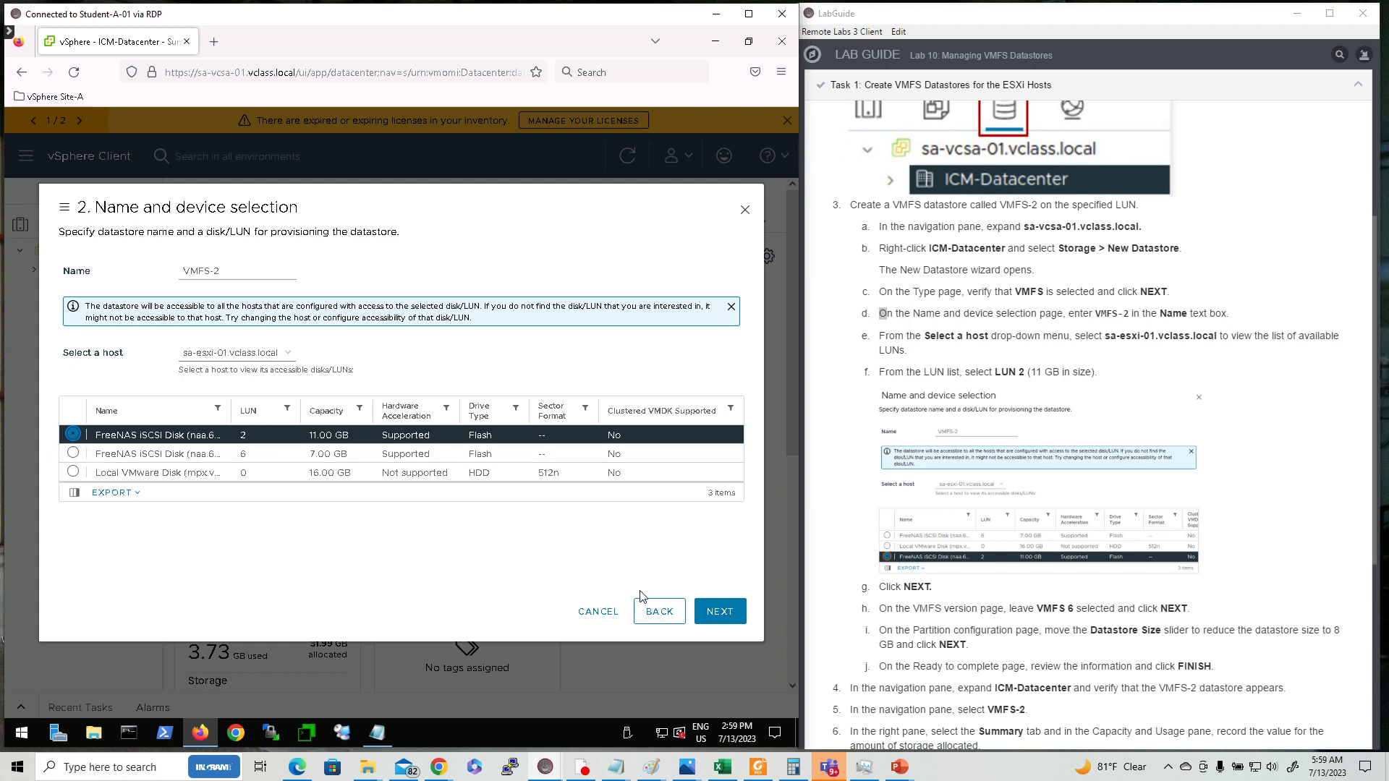
pyautogui.click(720, 612)
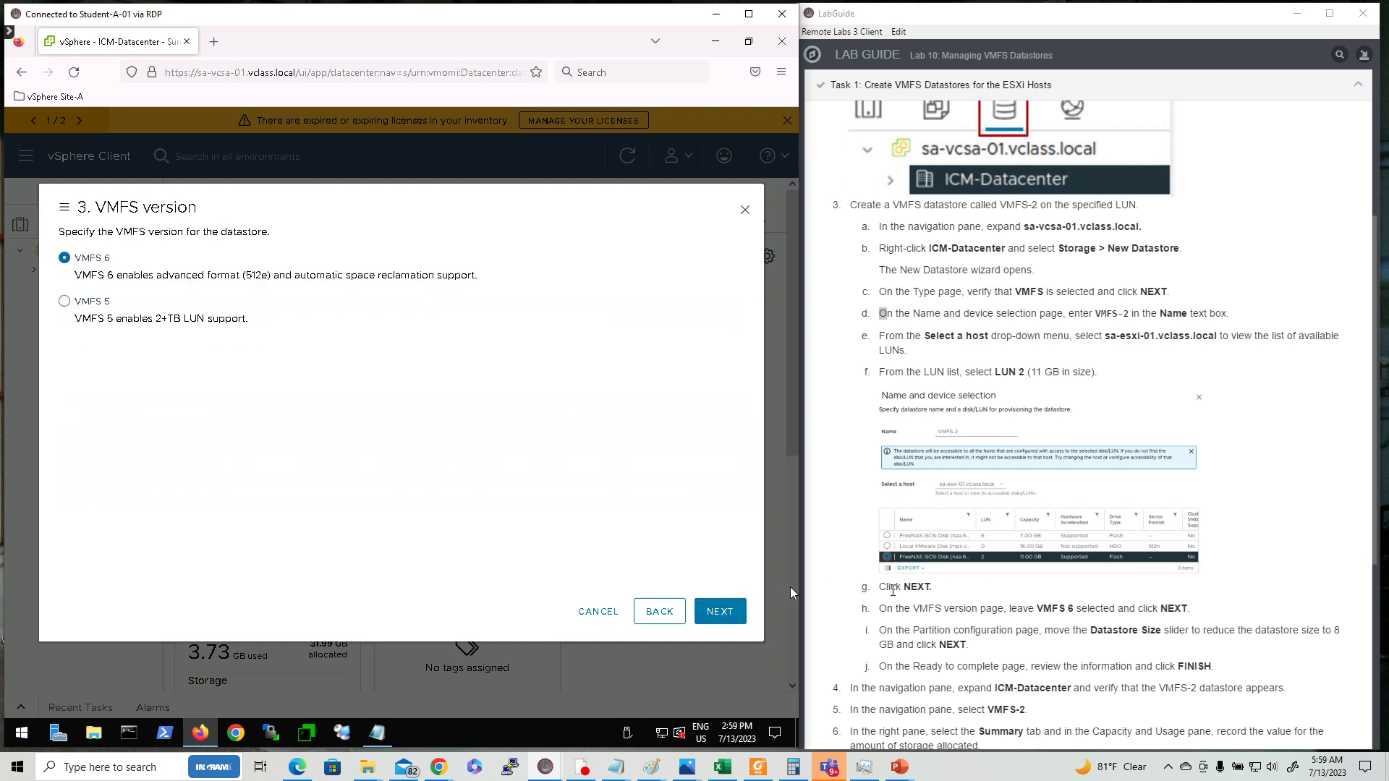
# Step: Keep VMFS 6 as the version, reduce the datastore size to 8 GB and finish creating the datastore
pyautogui.scroll(-5, 1048, 622)
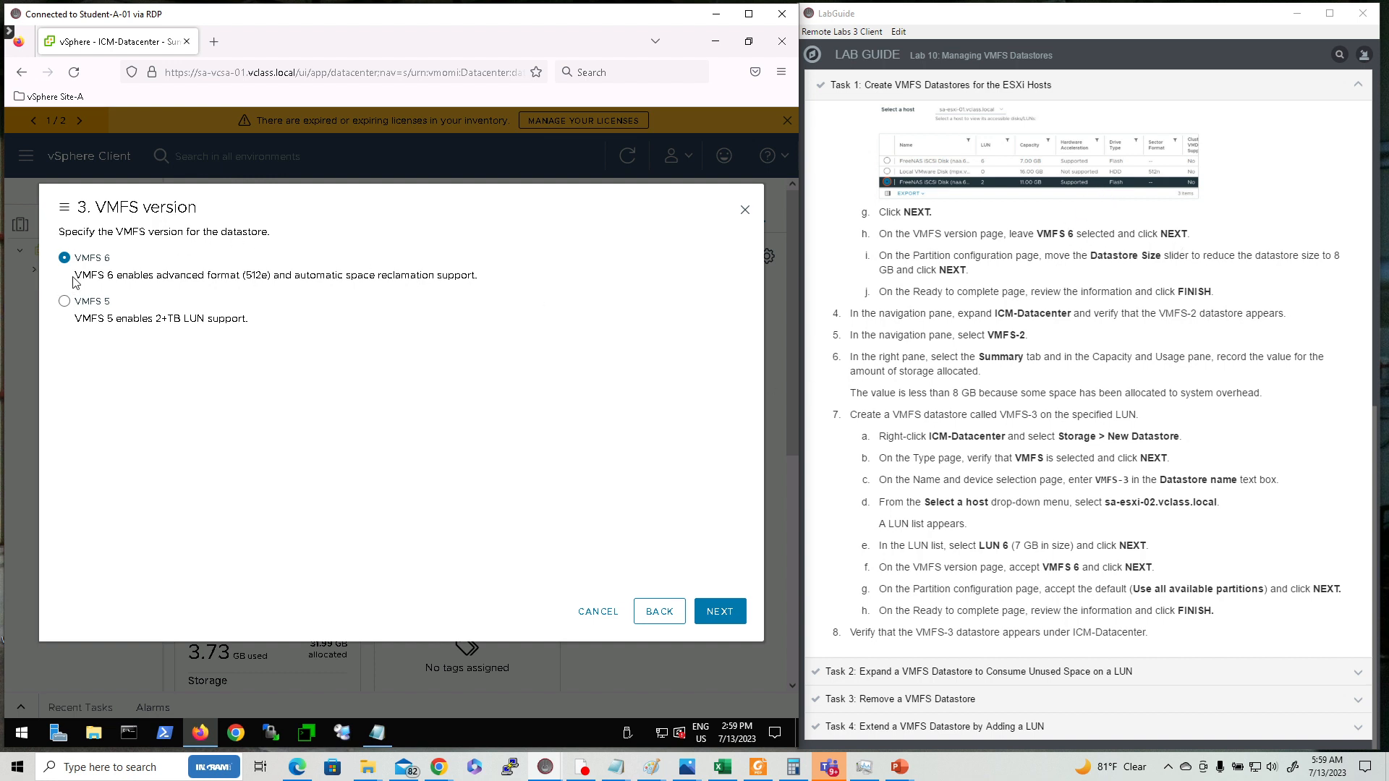
pyautogui.click(717, 613)
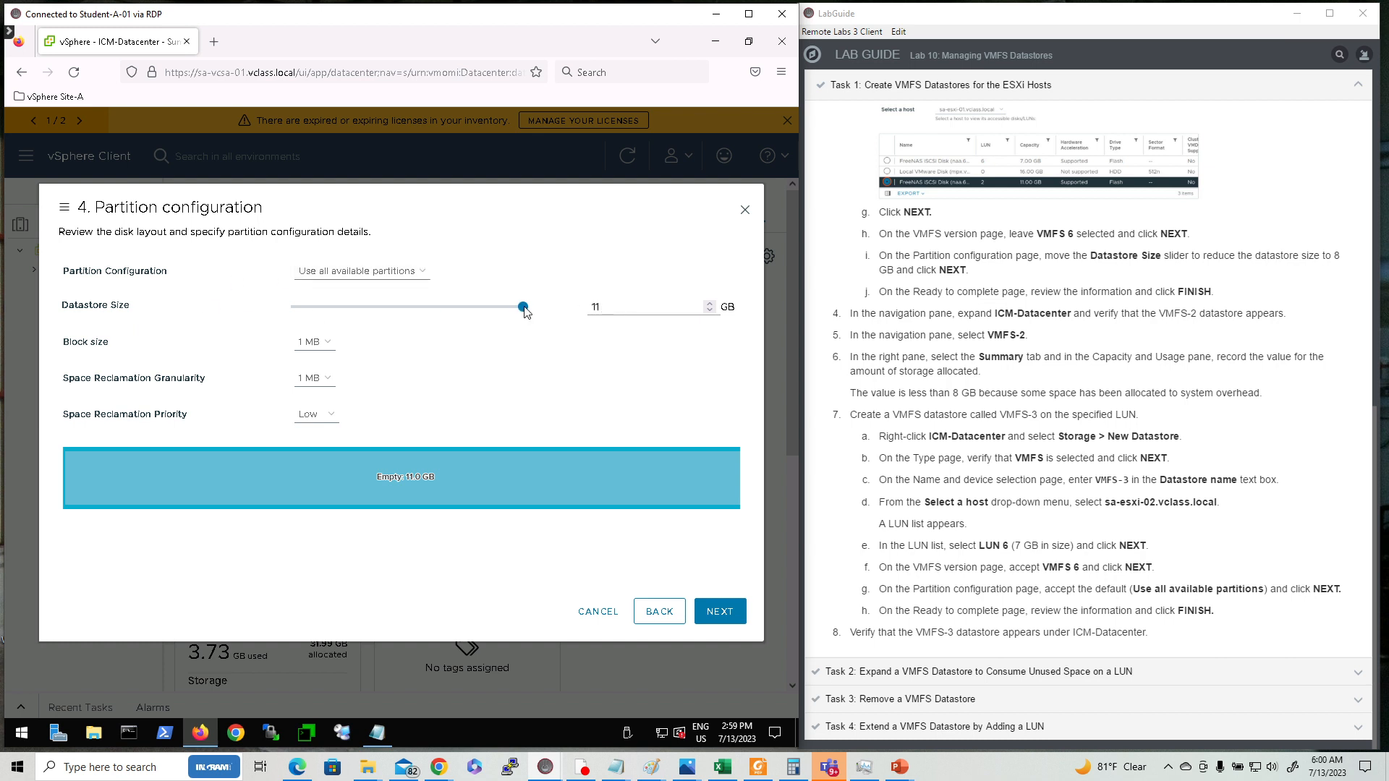
pyautogui.moveTo(526, 312); pyautogui.dragTo(463, 312)
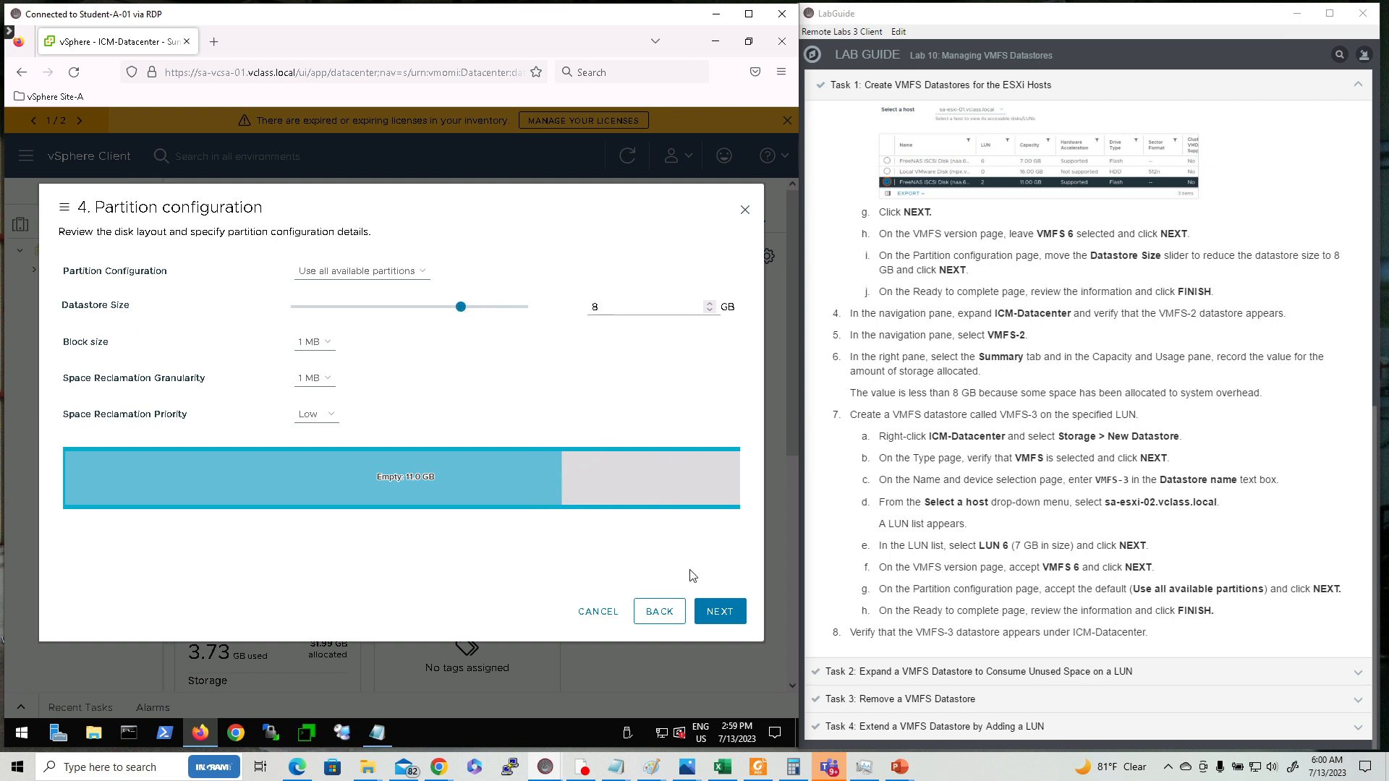
pyautogui.click(720, 612)
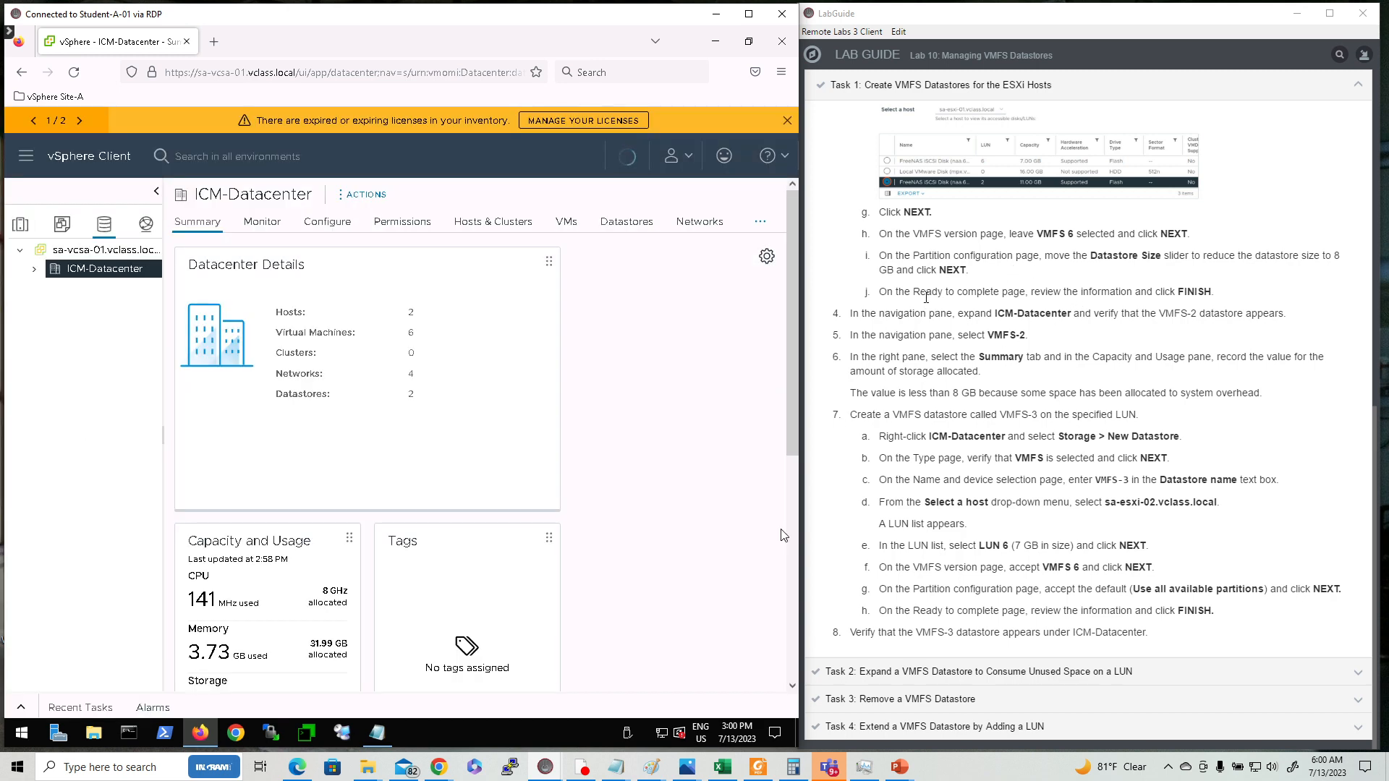
# Step: Expand ICM-Datacenter and open the summary of VMFS-2 to check its allocated storage
pyautogui.moveTo(926, 292); pyautogui.dragTo(845, 313)
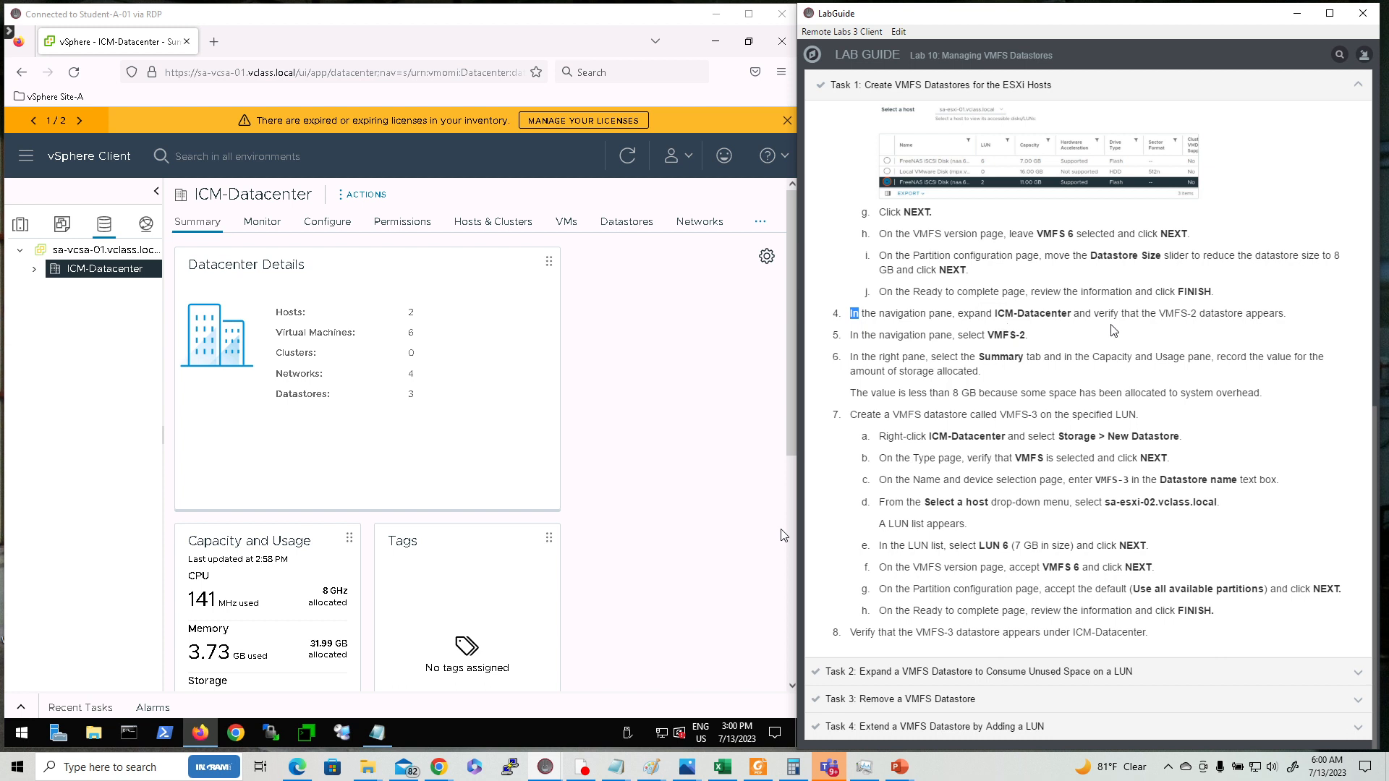
pyautogui.click(34, 269)
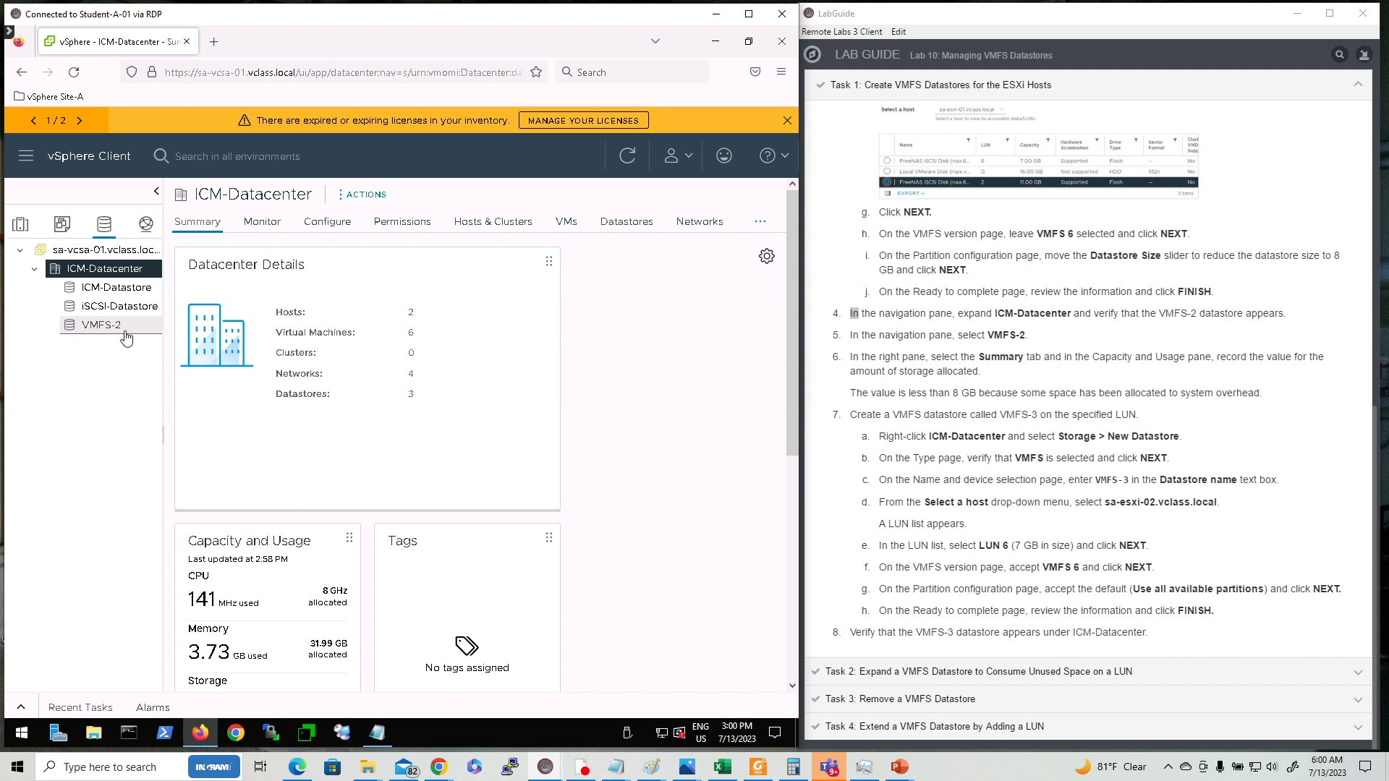
pyautogui.click(858, 332)
pyautogui.doubleClick(855, 334)
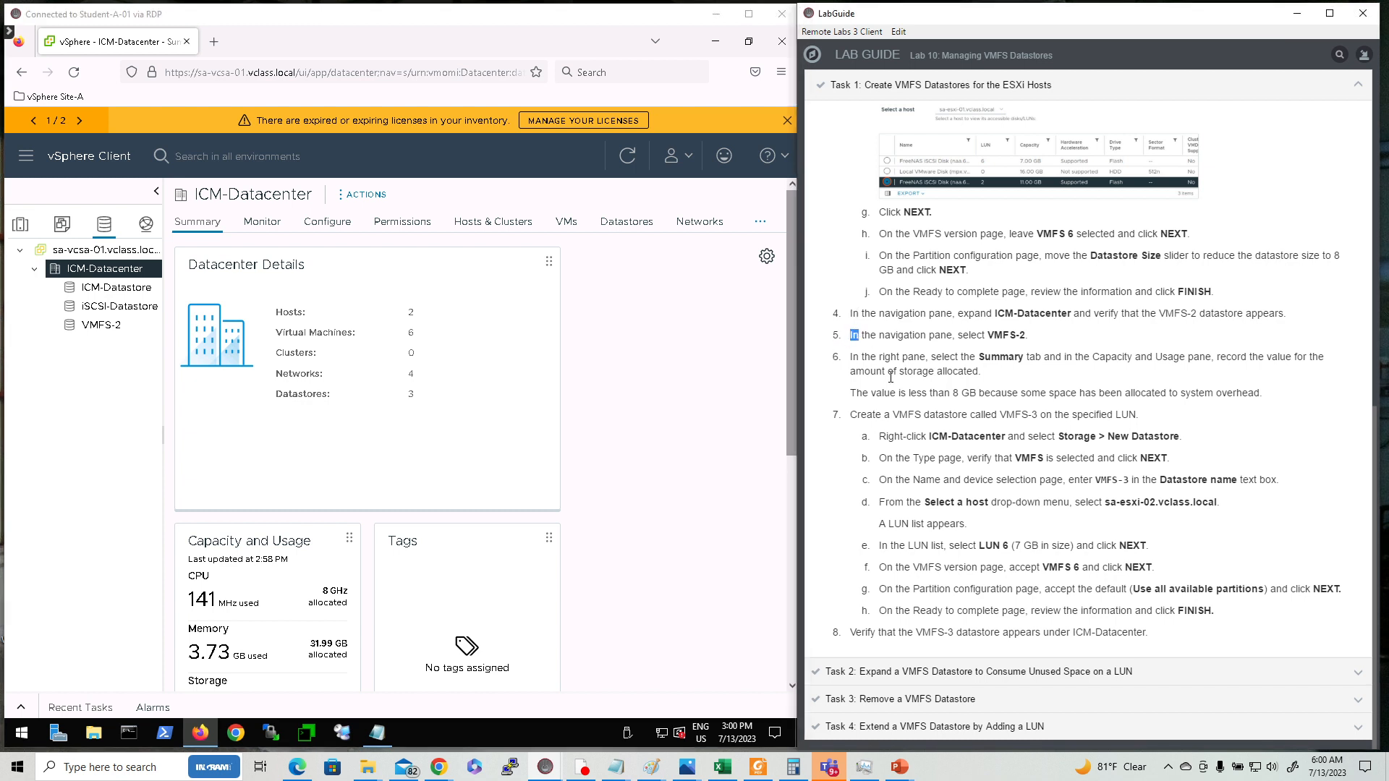
pyautogui.click(97, 326)
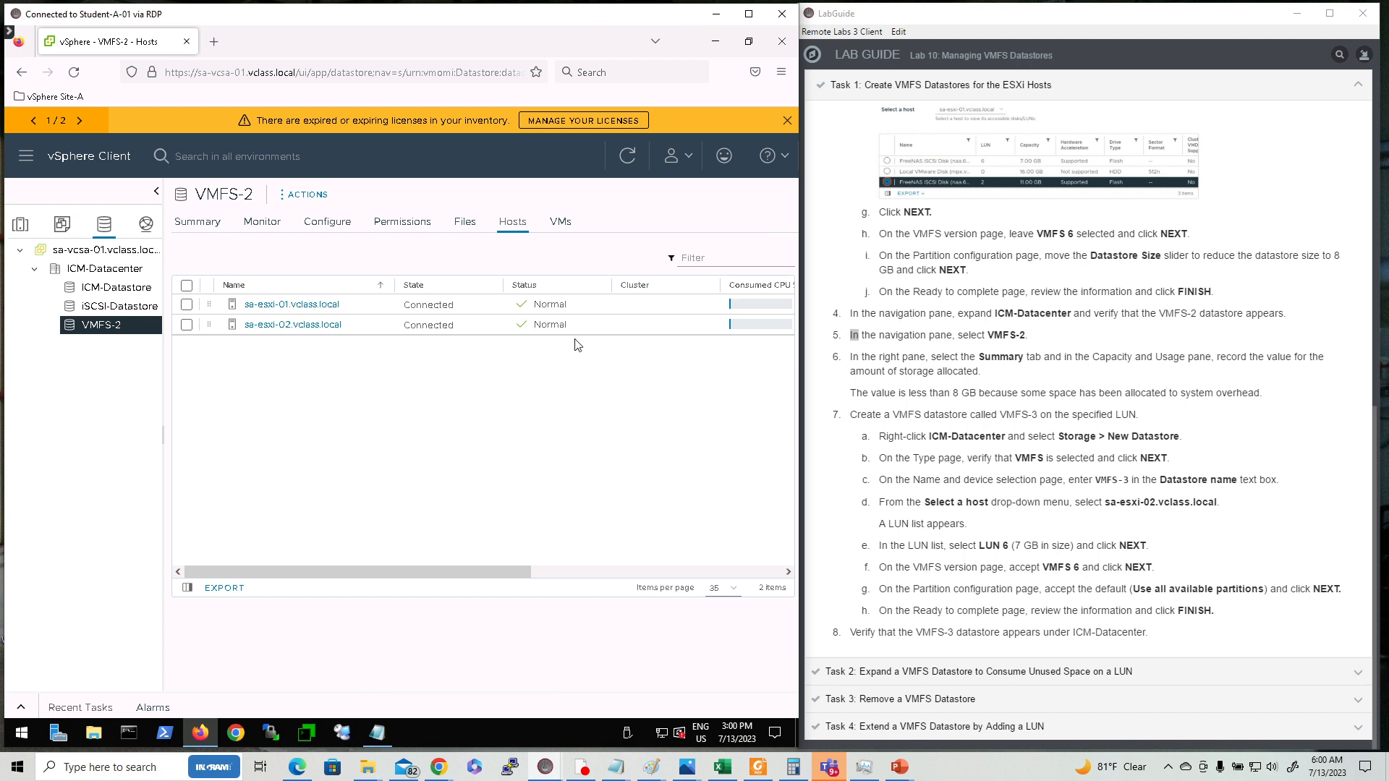
pyautogui.click(208, 225)
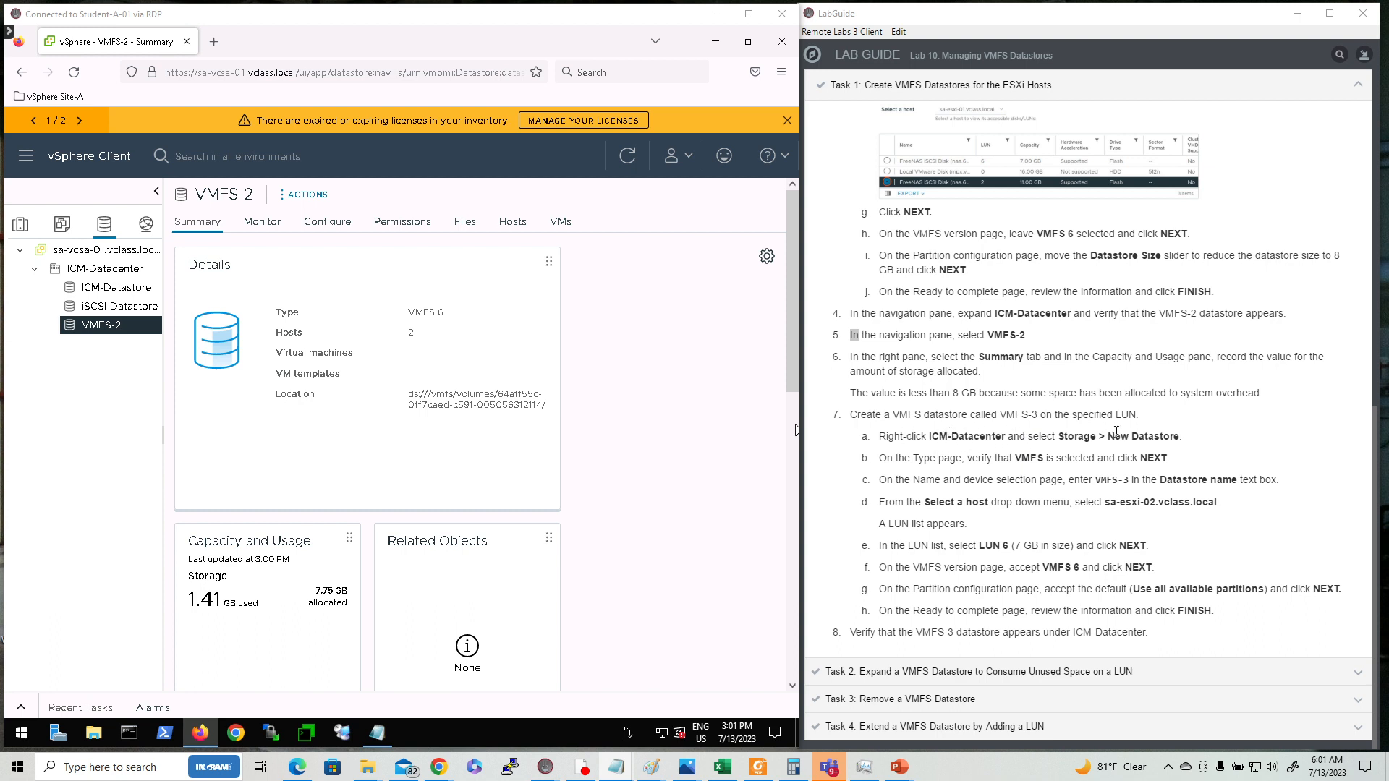
# Step: Start another new datastore in ICM-Datacenter and keep VMFS as its type
pyautogui.moveTo(923, 437); pyautogui.dragTo(878, 436)
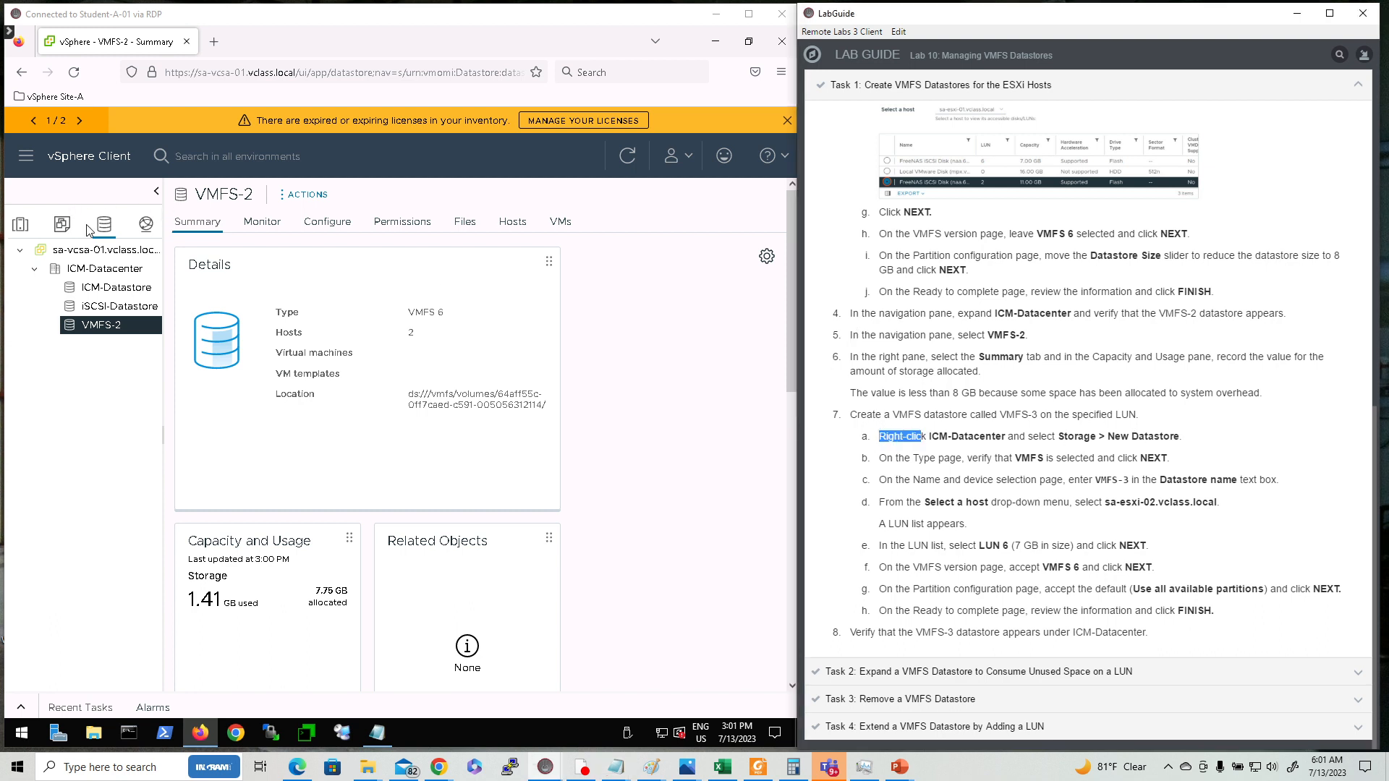
pyautogui.click(102, 273)
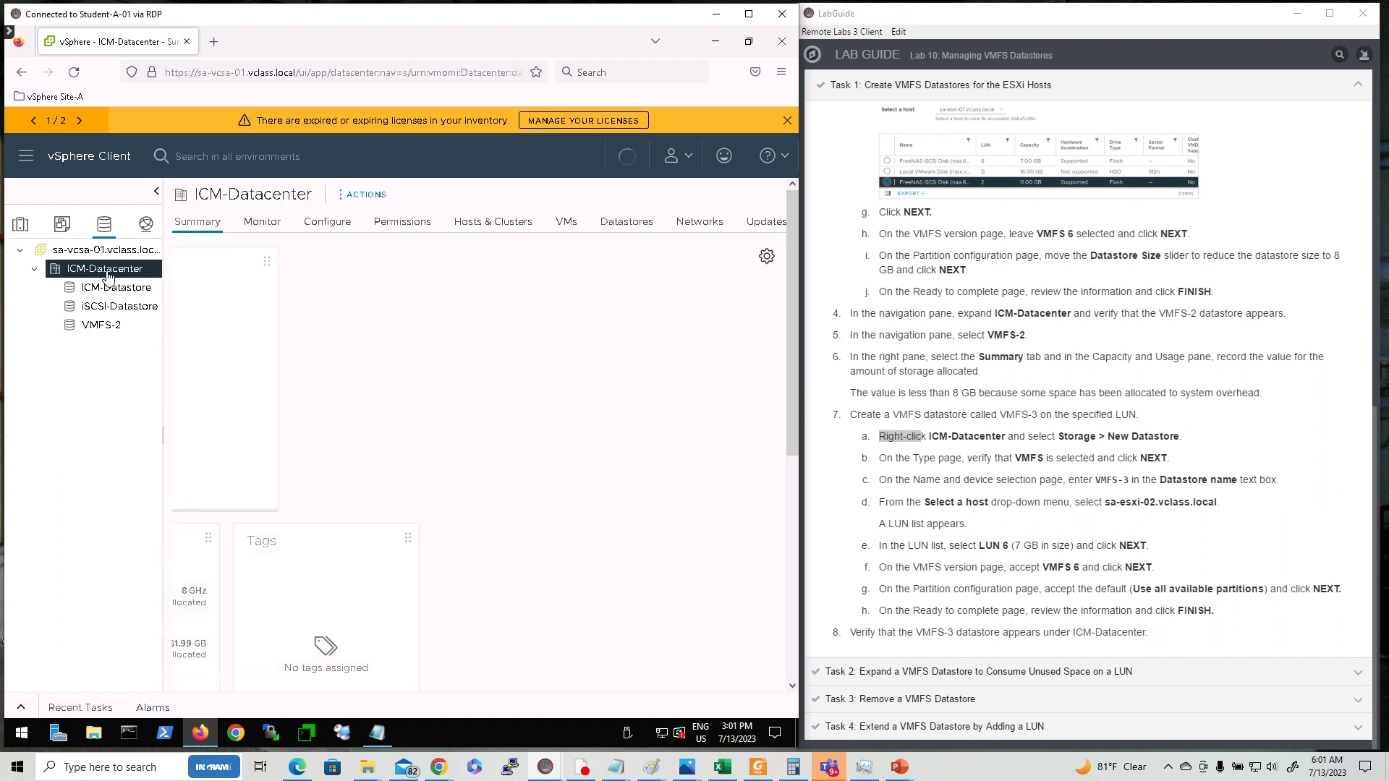
pyautogui.rightClick(87, 274)
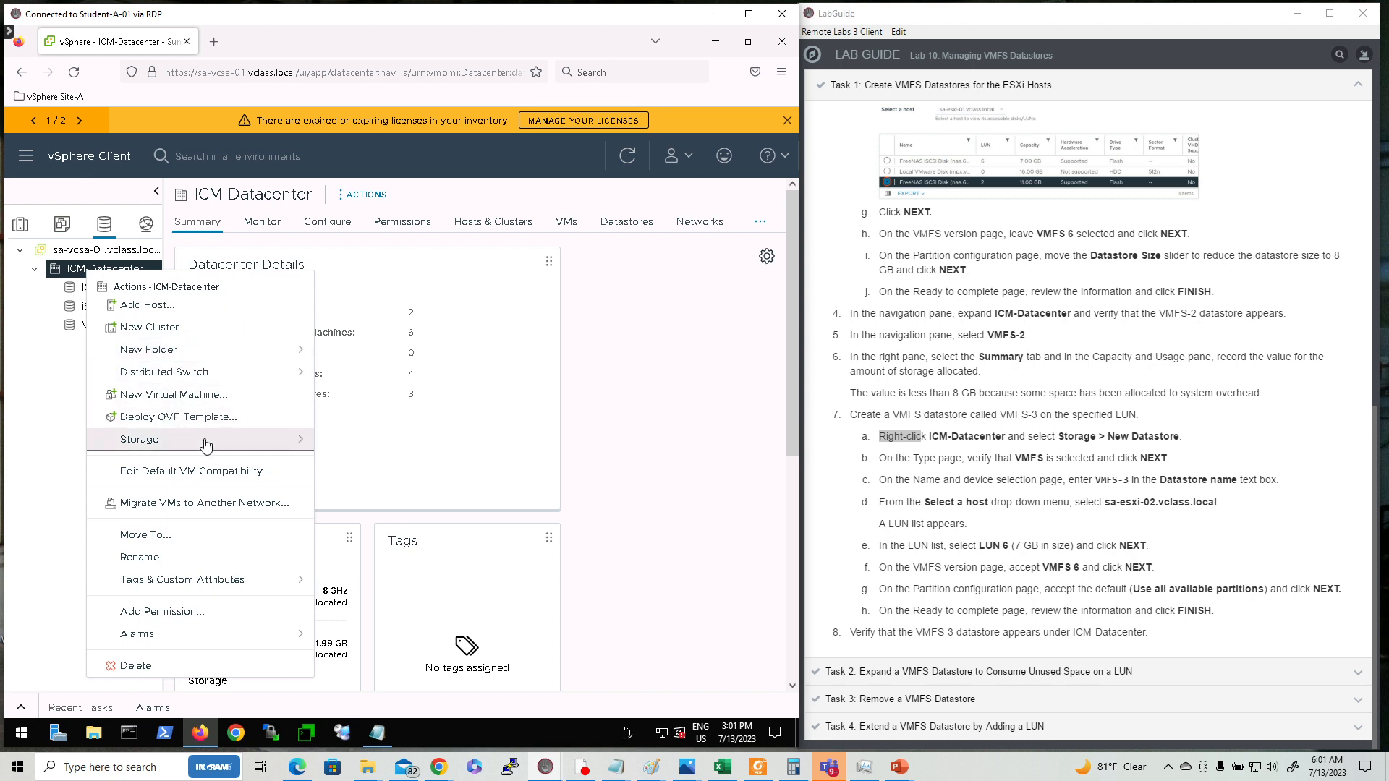
pyautogui.moveTo(206, 446)
pyautogui.click(412, 452)
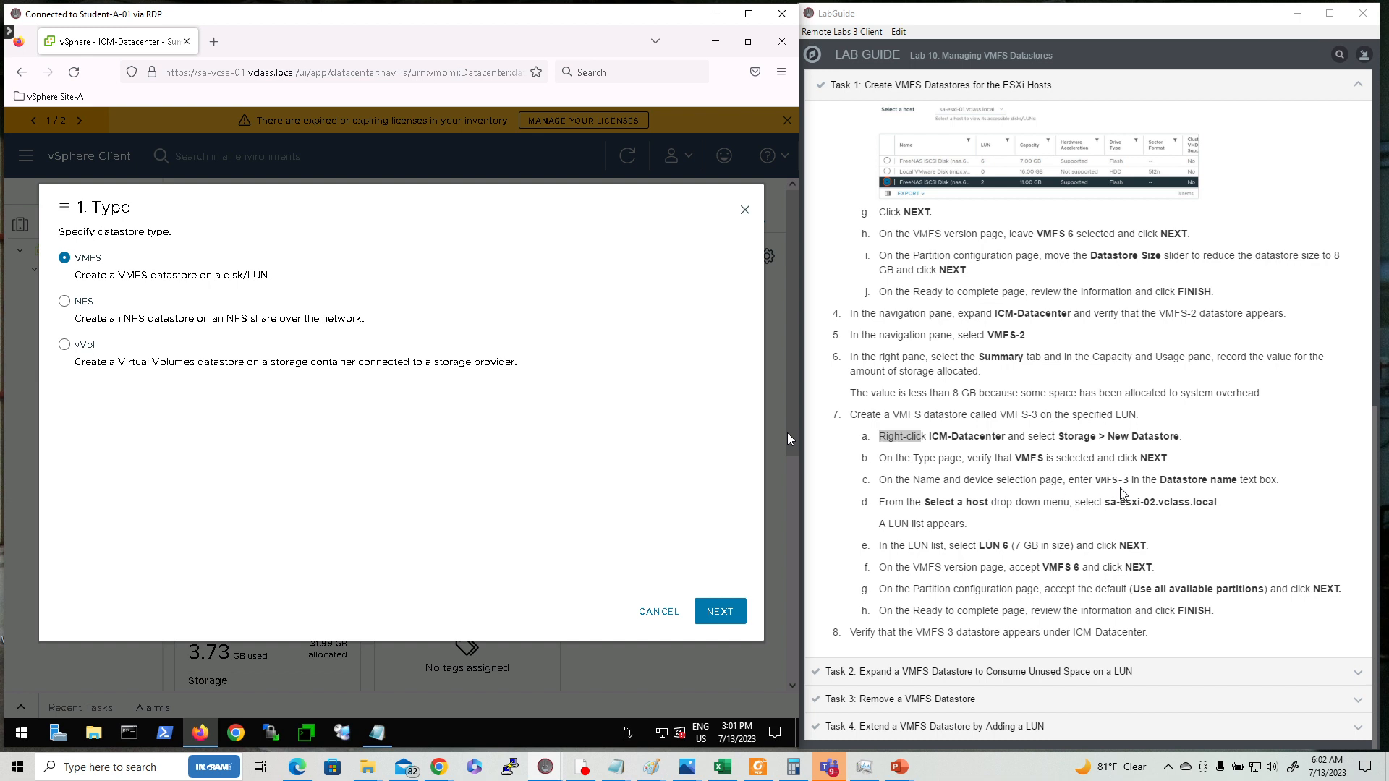
pyautogui.click(743, 616)
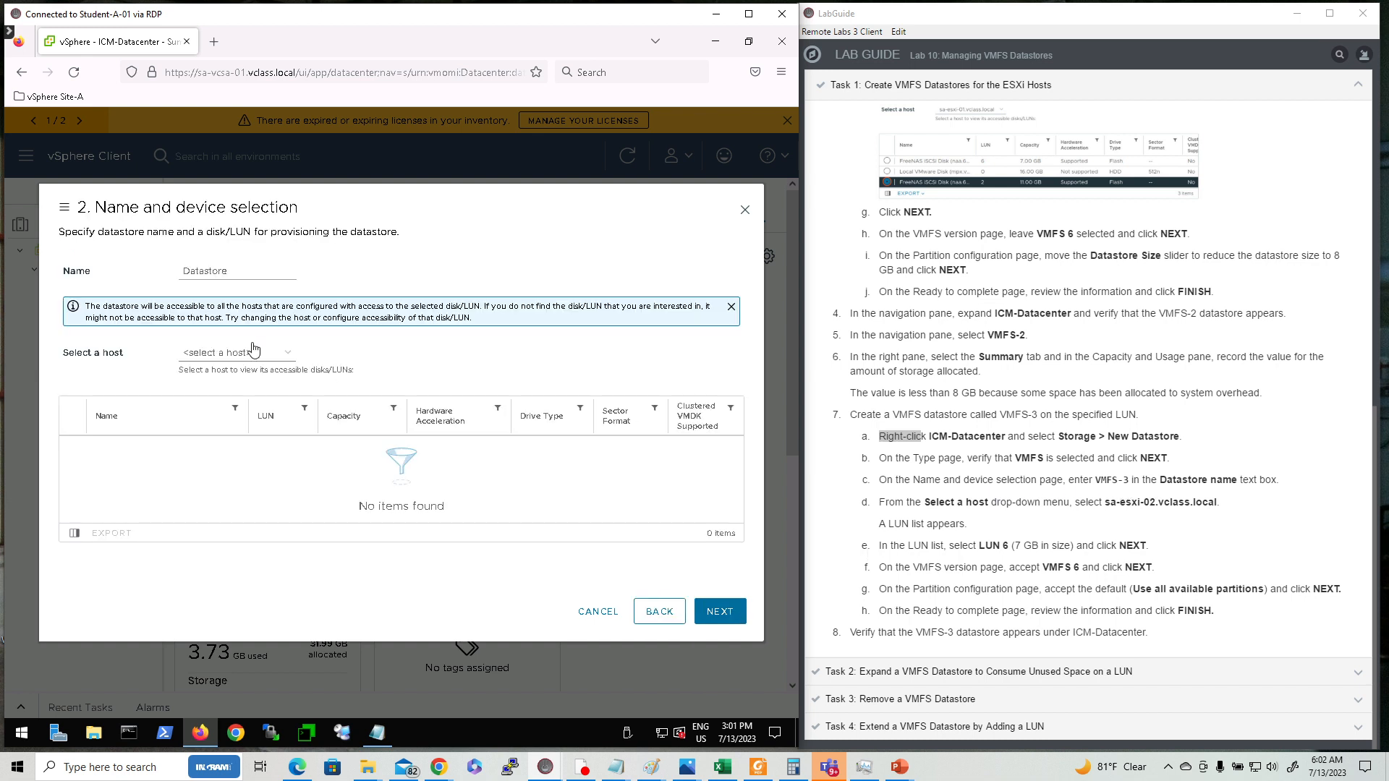
# Step: Name the datastore VMFS-3 and choose host sa-esxi-02.vclass.local to list its accessible disks
pyautogui.click(256, 271)
pyautogui.press('BackSpace')
pyautogui.press('BackSpace')
pyautogui.press('BackSpace')
pyautogui.press('BackSpace')
pyautogui.press('BackSpace')
pyautogui.press('BackSpace')
pyautogui.press('BackSpace')
pyautogui.press('BackSpace')
pyautogui.write('VMFS')
pyautogui.click(284, 355)
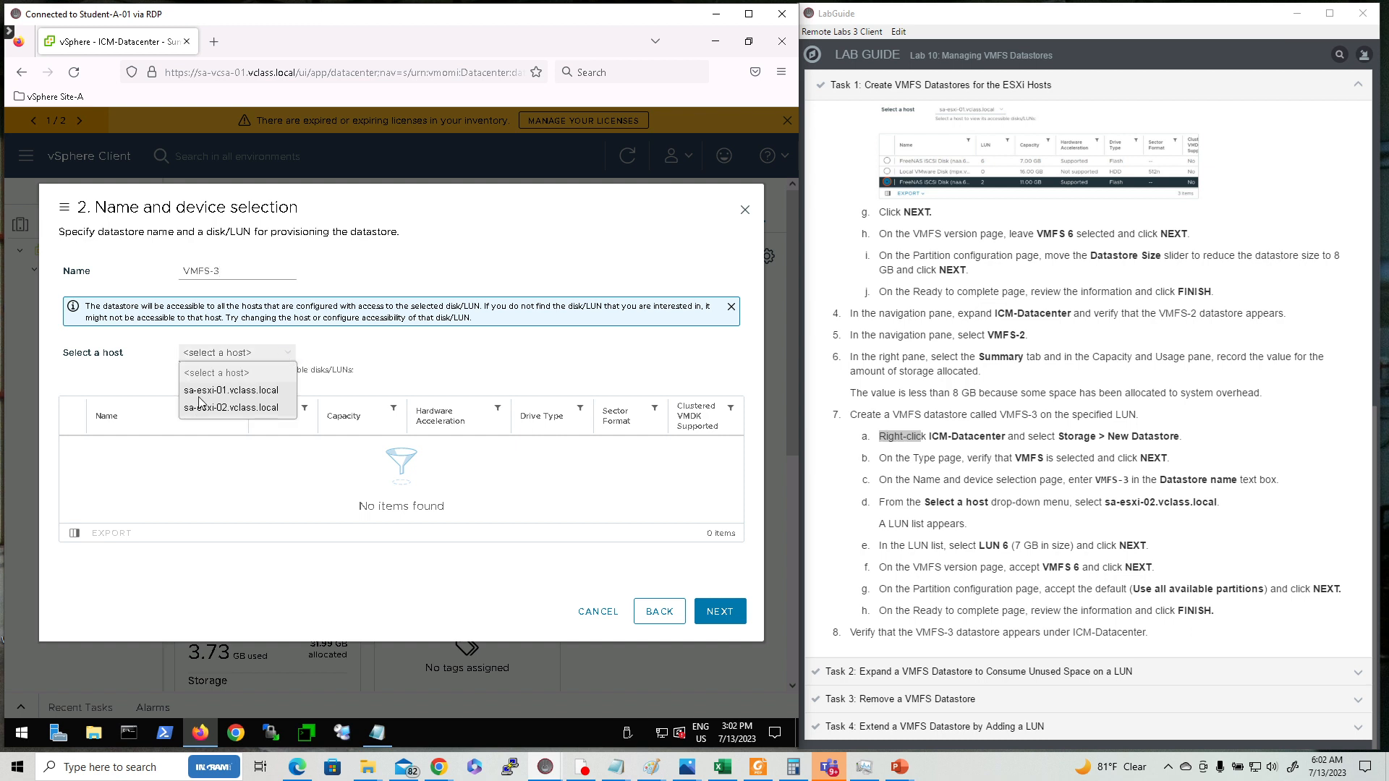
pyautogui.click(264, 409)
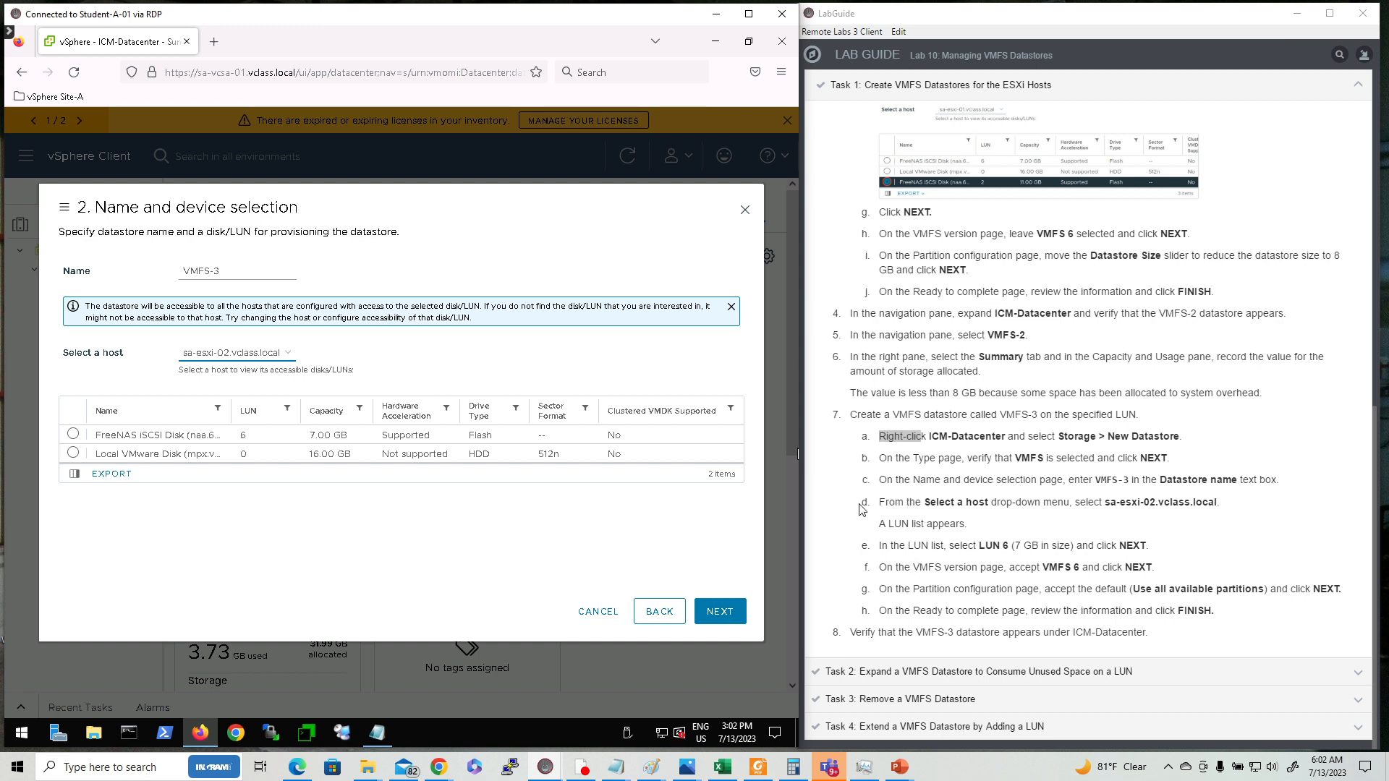
# Step: Select the 7 GB FreeNAS iSCSI disk on LUN 6 as the device for VMFS-3
pyautogui.doubleClick(882, 548)
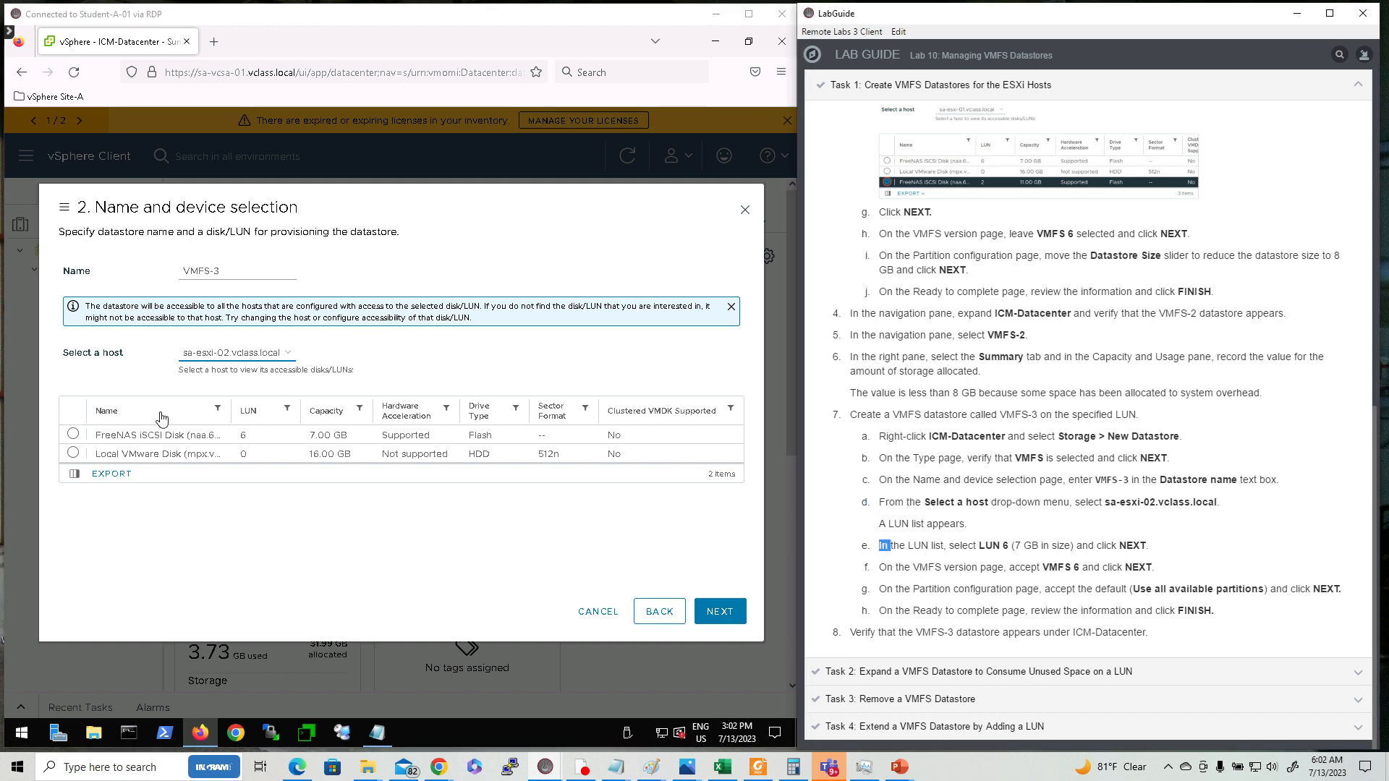
pyautogui.click(73, 435)
pyautogui.click(72, 435)
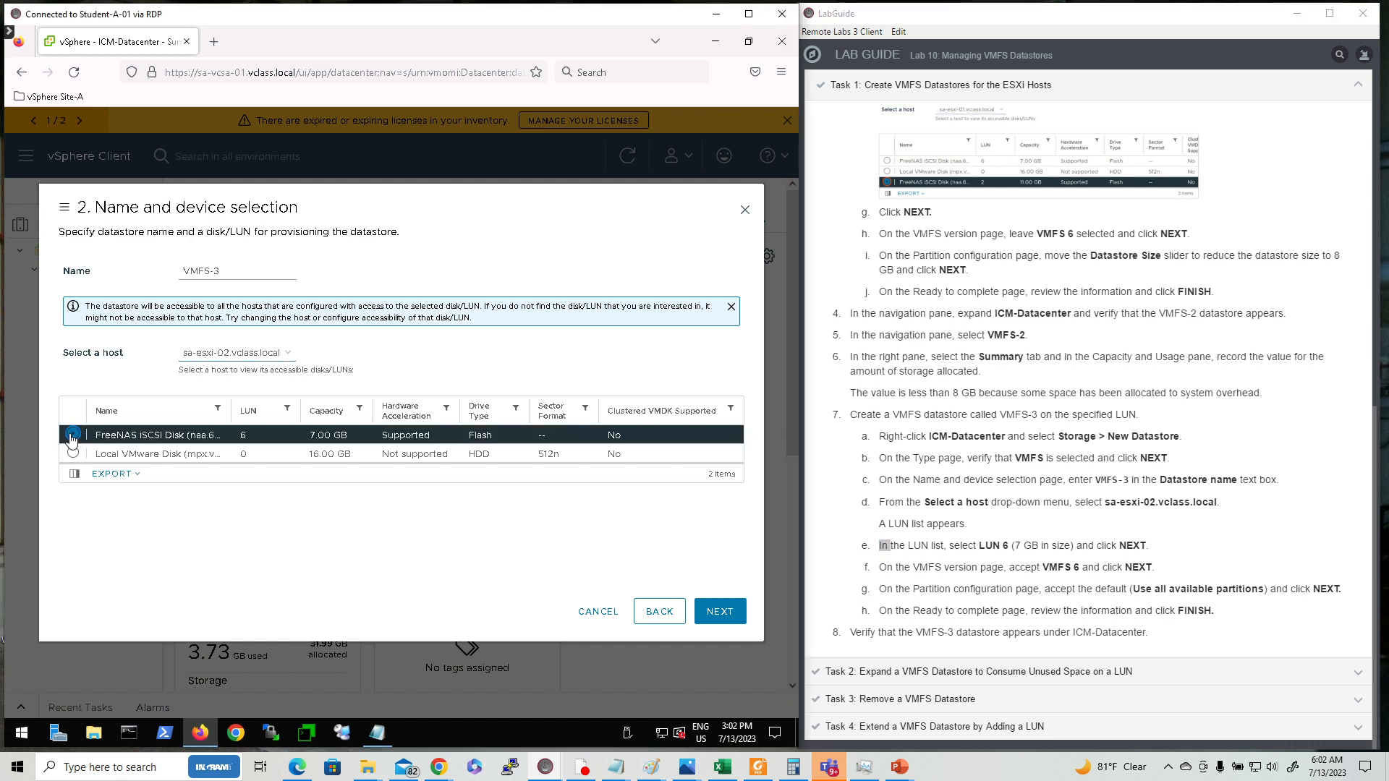
pyautogui.click(719, 611)
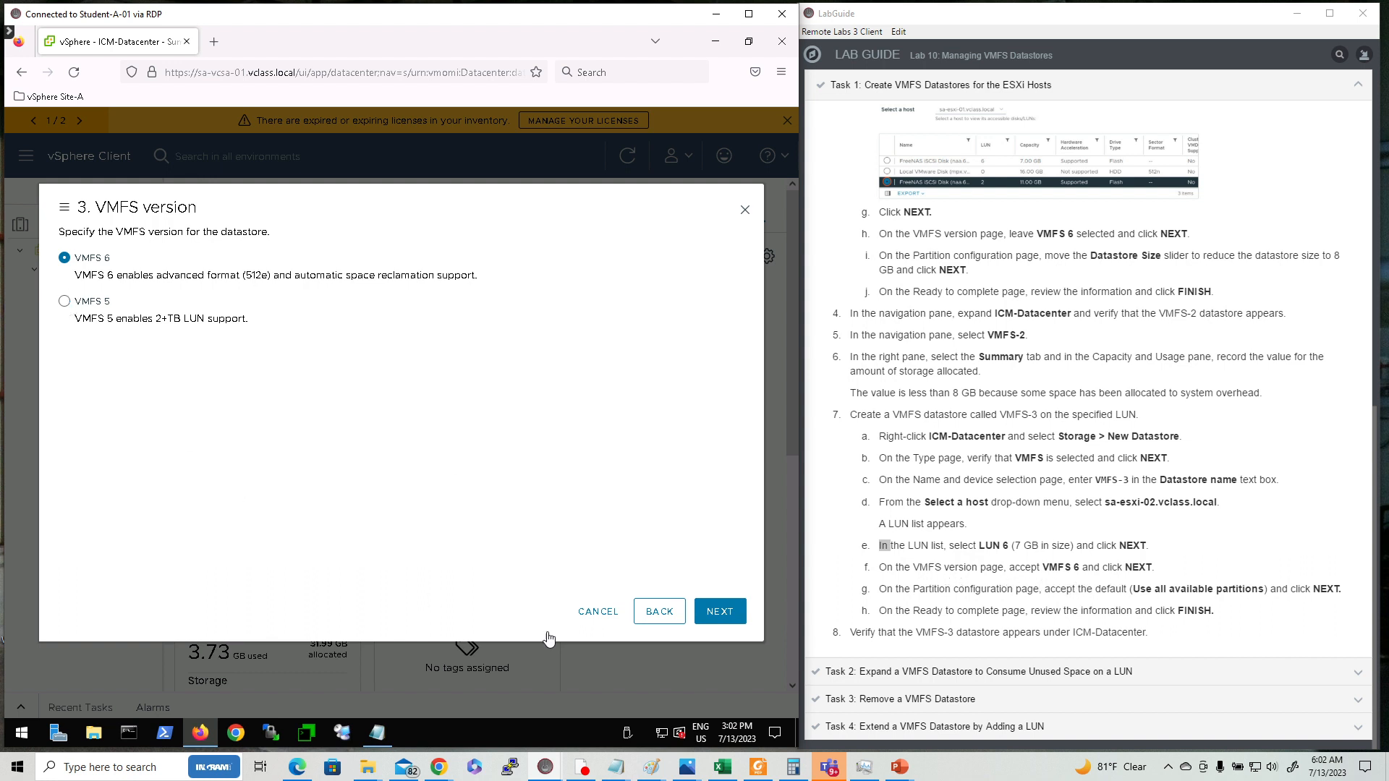
# Step: Keep VMFS 6 and the Use all available partitions layout at 7 GB, and finish creating VMFS-3
pyautogui.click(720, 611)
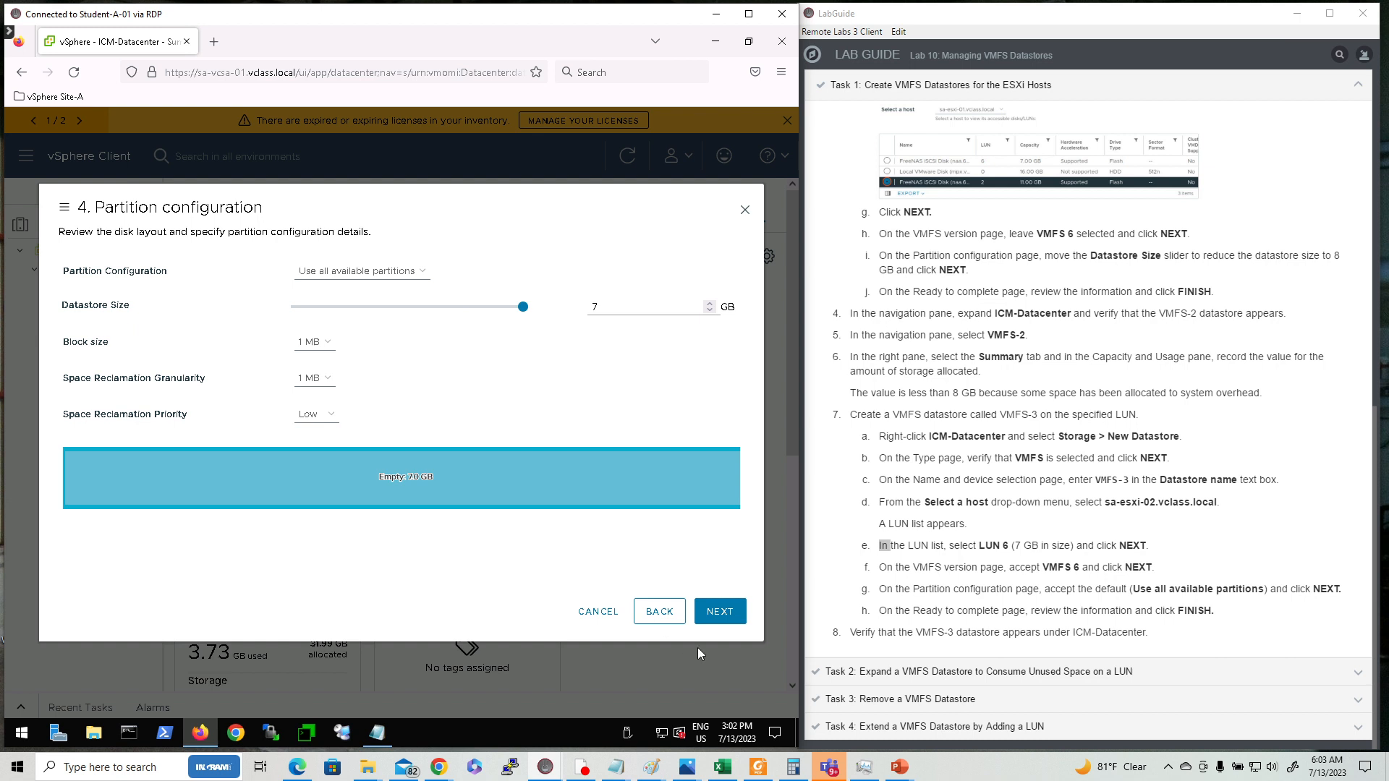
pyautogui.click(726, 612)
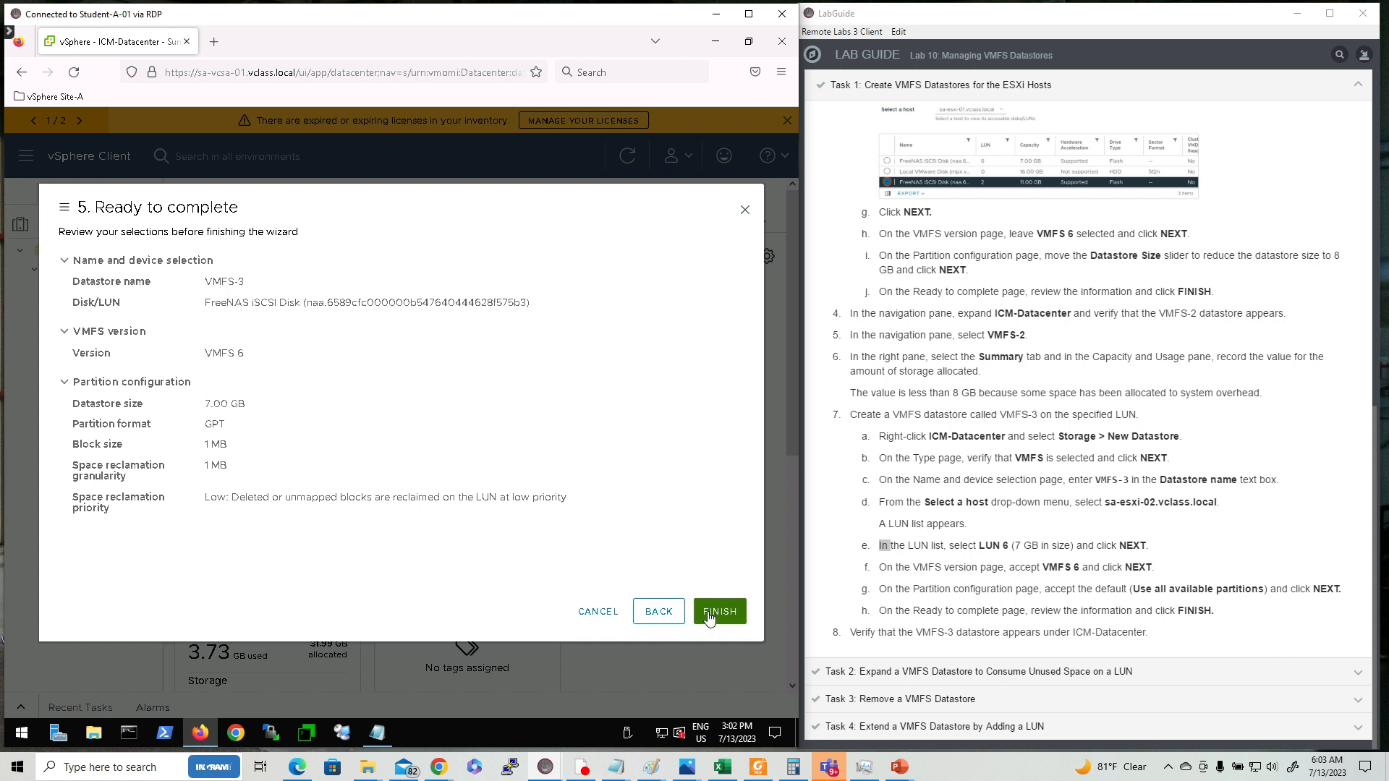
pyautogui.click(718, 613)
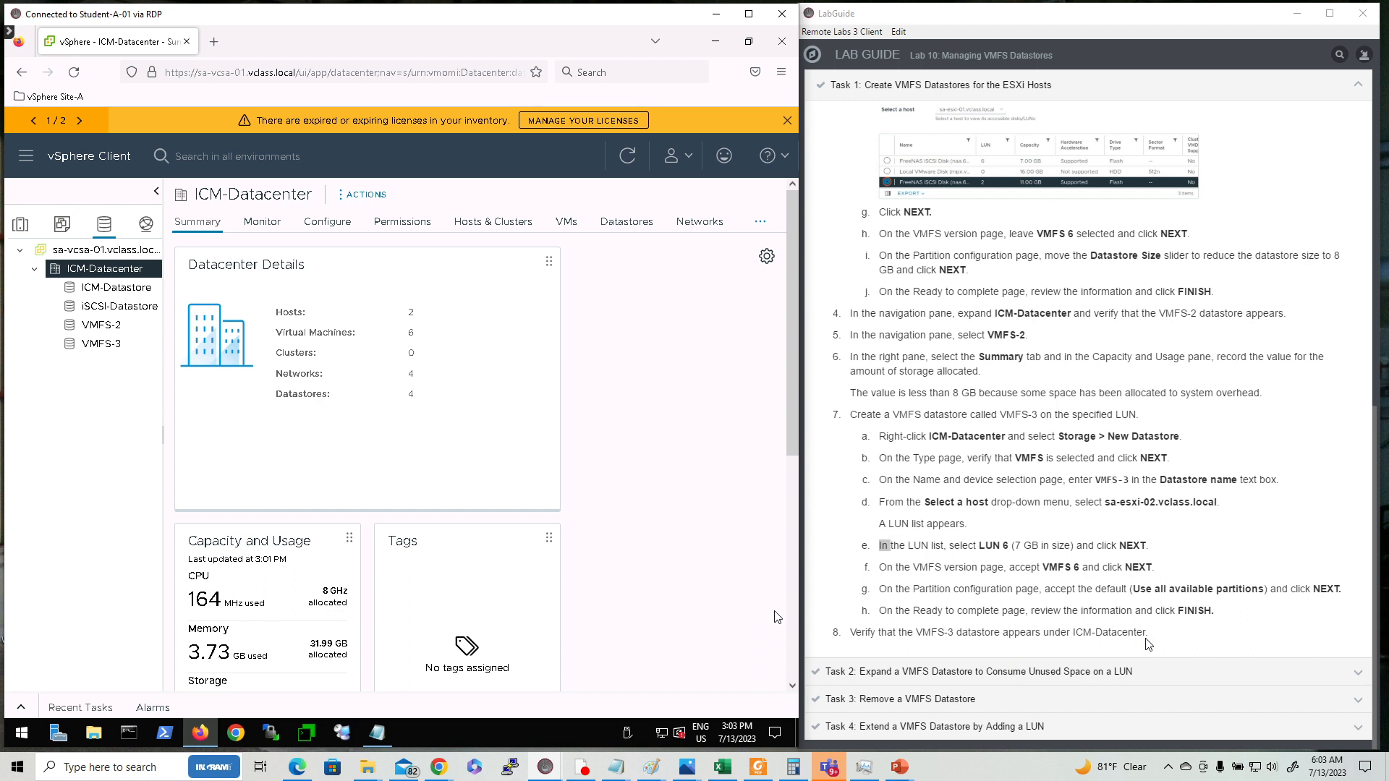
# Step: Collapse Task 1 in the lab guide and open Task 2 on expanding a VMFS datastore into unused LUN space
pyautogui.click(893, 96)
pyautogui.click(894, 94)
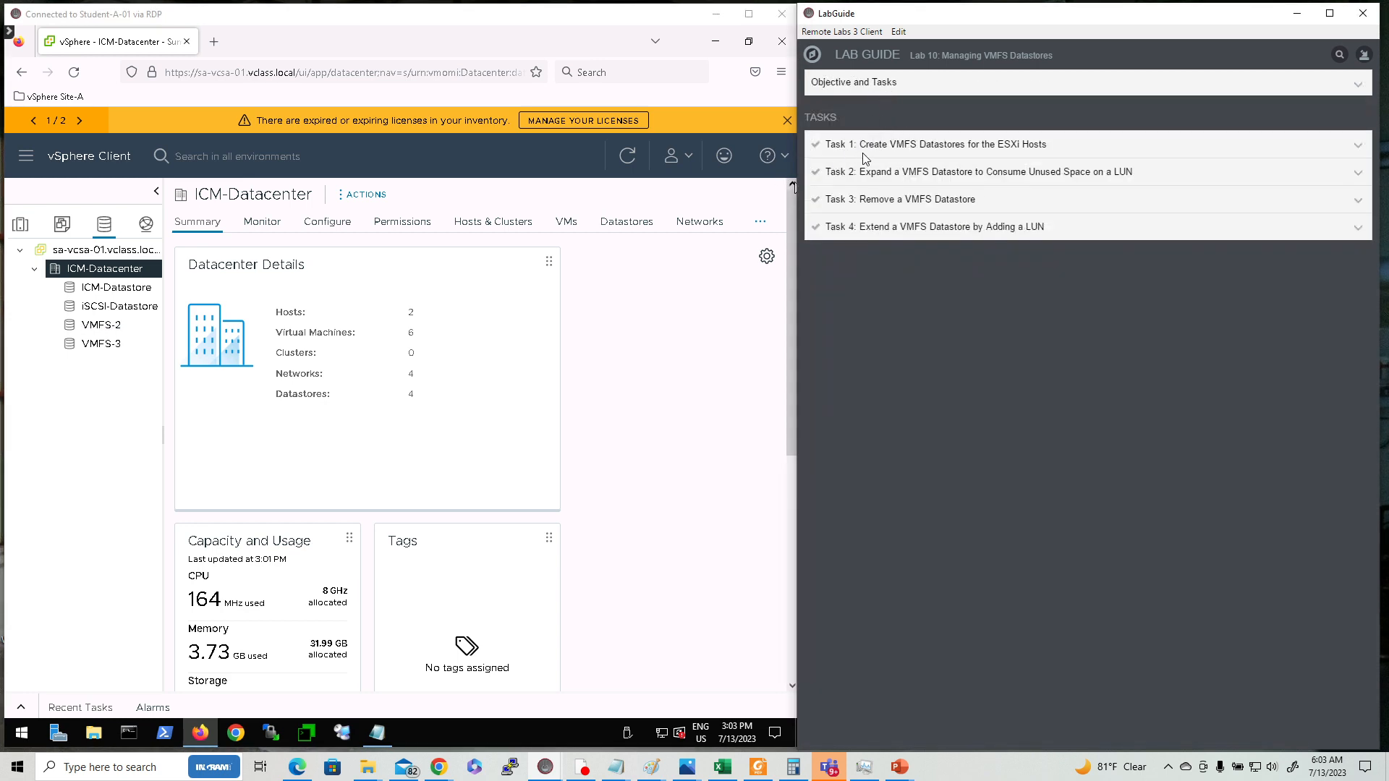
pyautogui.click(909, 175)
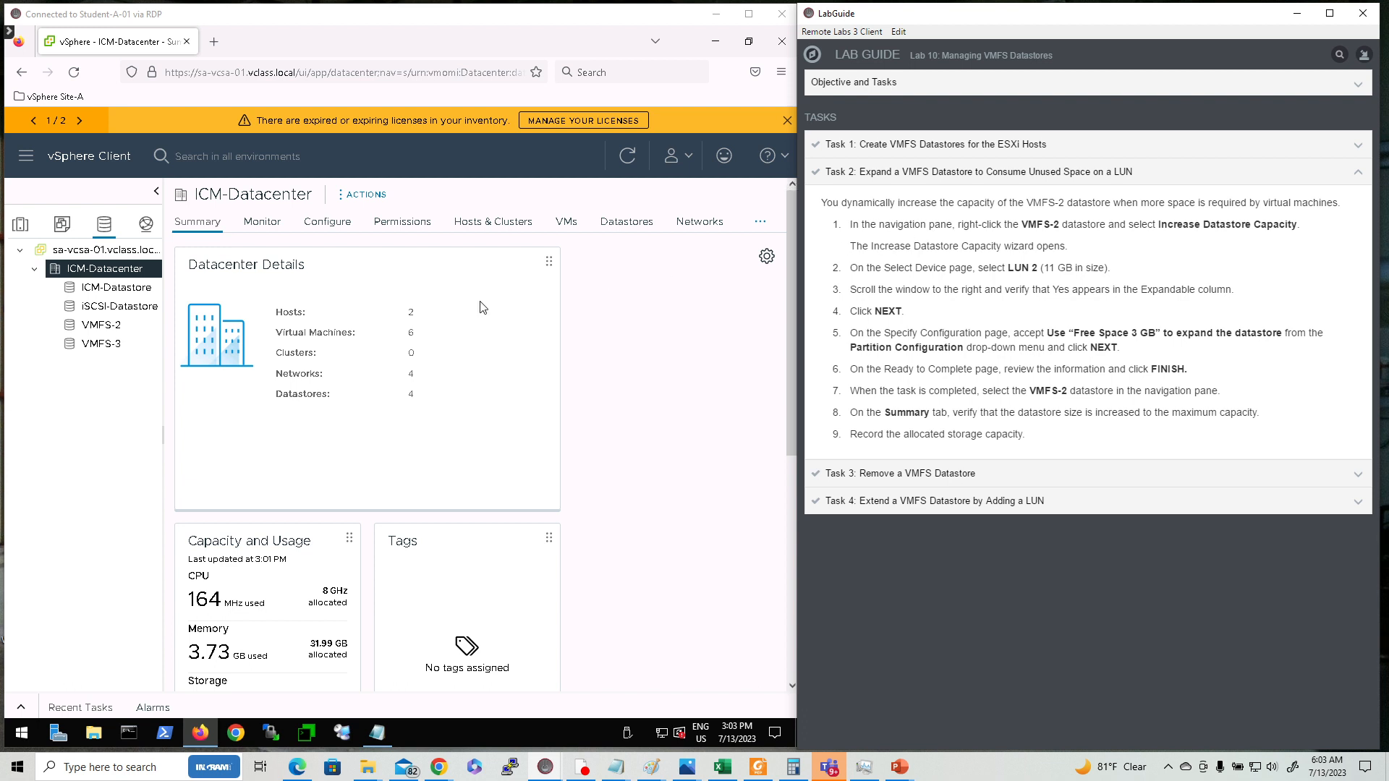
# Step: Start increasing the capacity of the VMFS-2 datastore and select the expandable 11 GB FreeNAS iSCSI disk on LUN 2
pyautogui.click(82, 331)
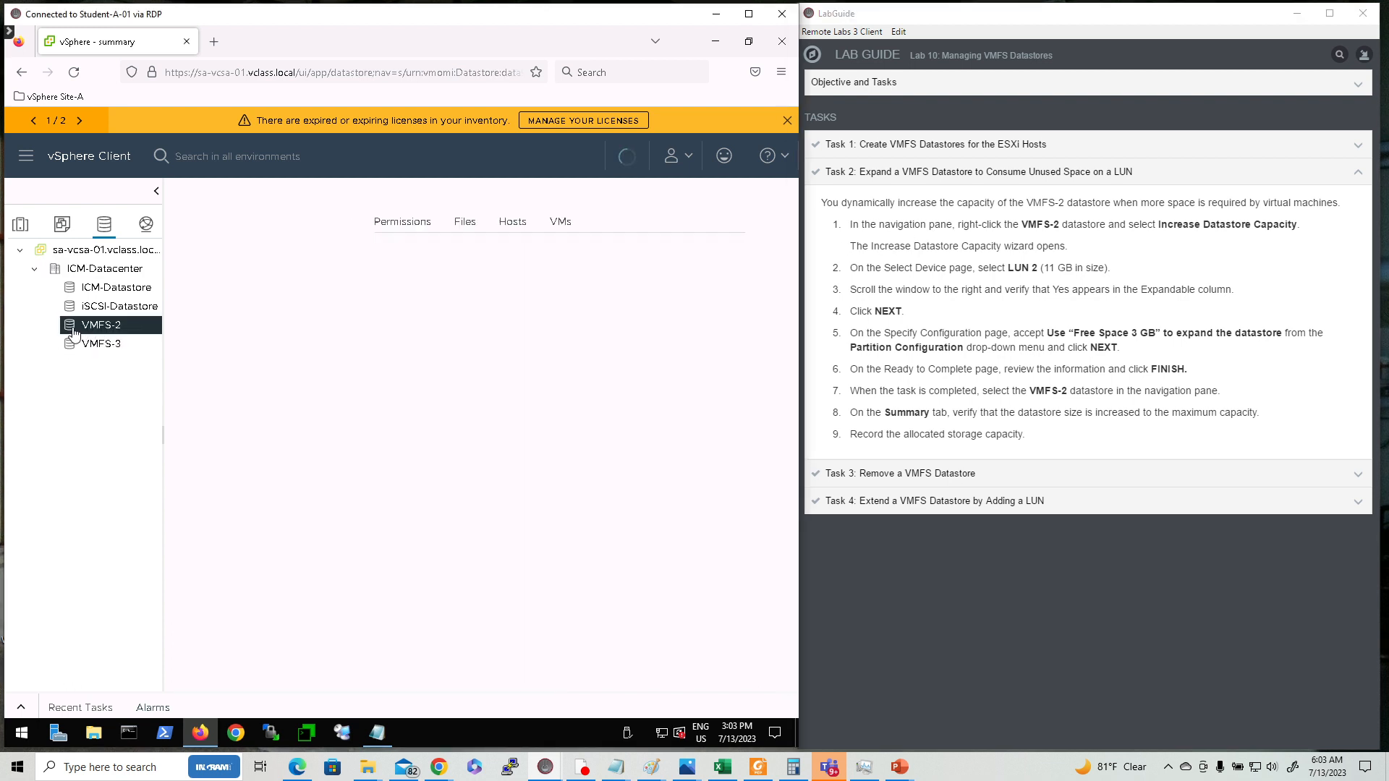
pyautogui.rightClick(82, 331)
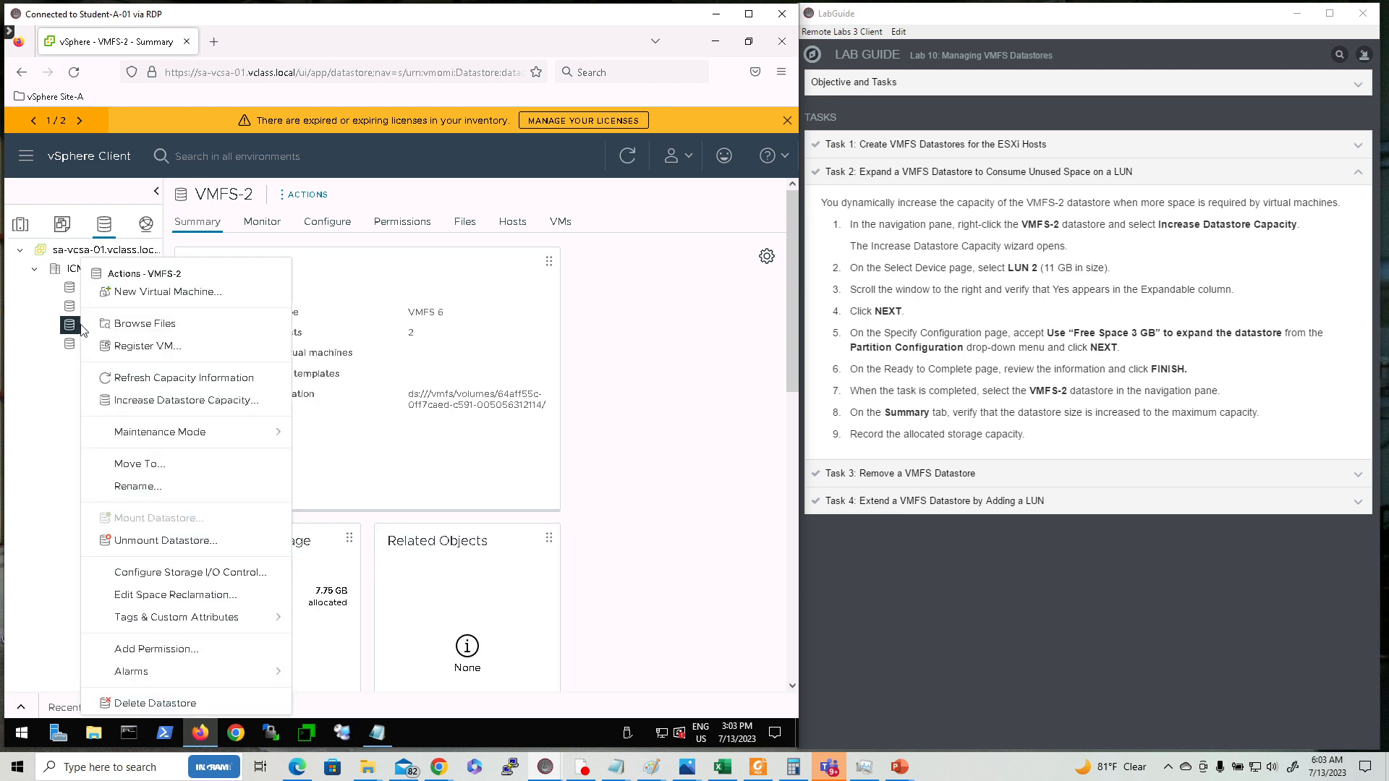
pyautogui.click(195, 407)
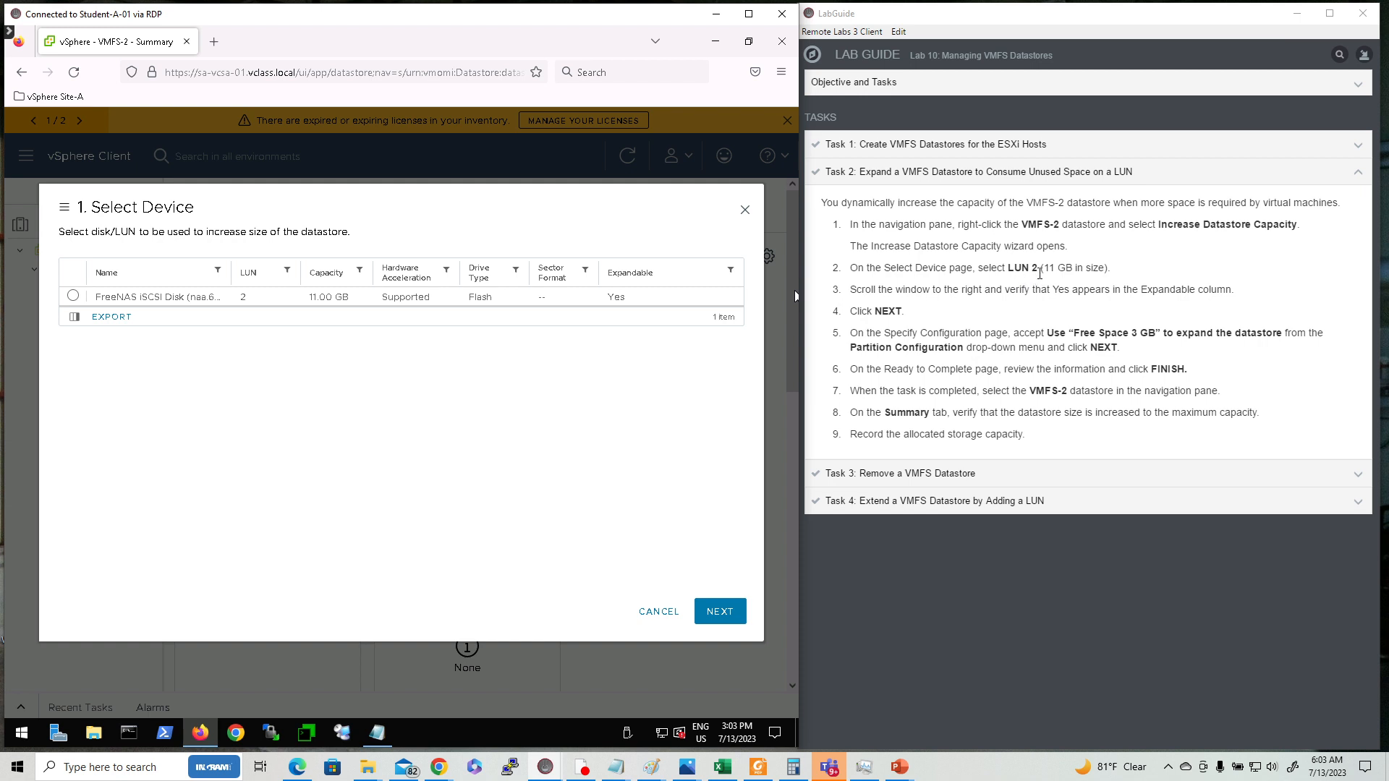
pyautogui.click(73, 297)
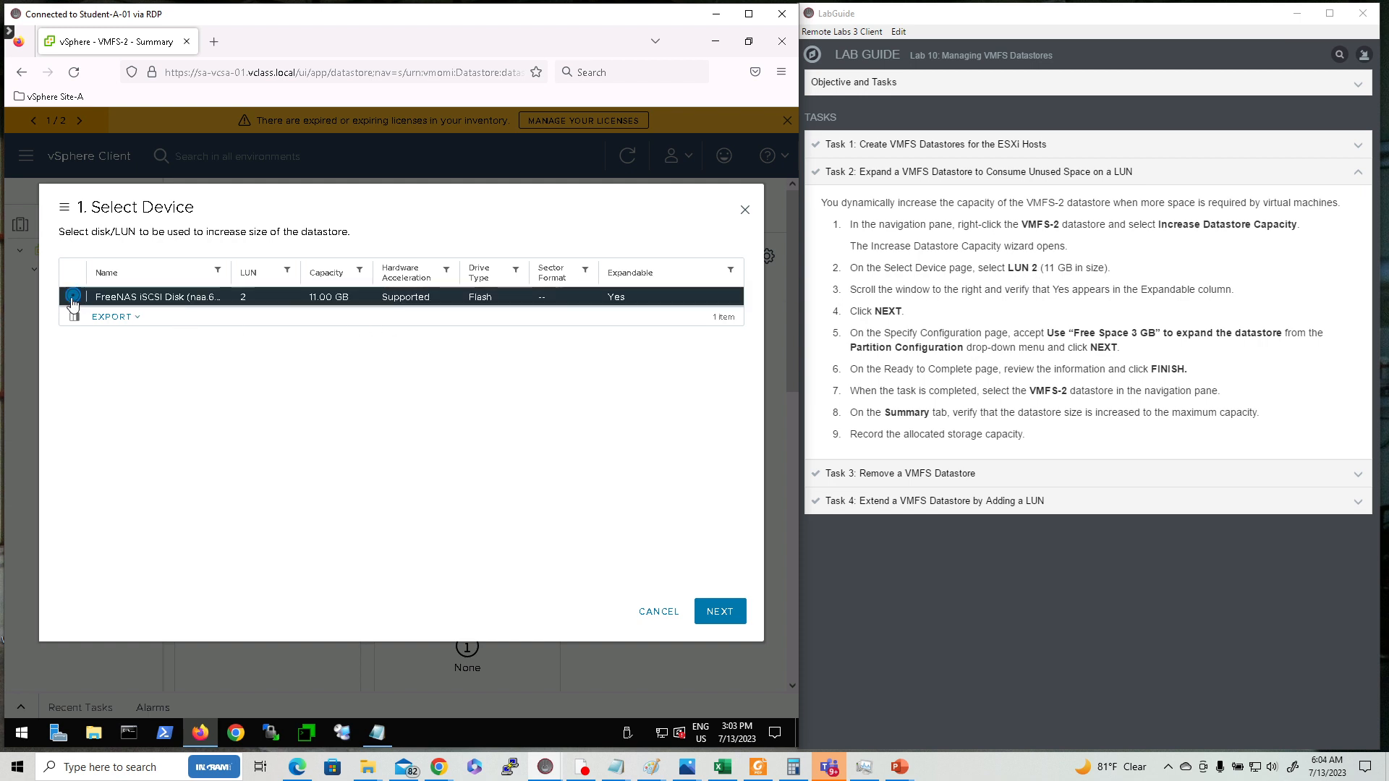
pyautogui.click(727, 622)
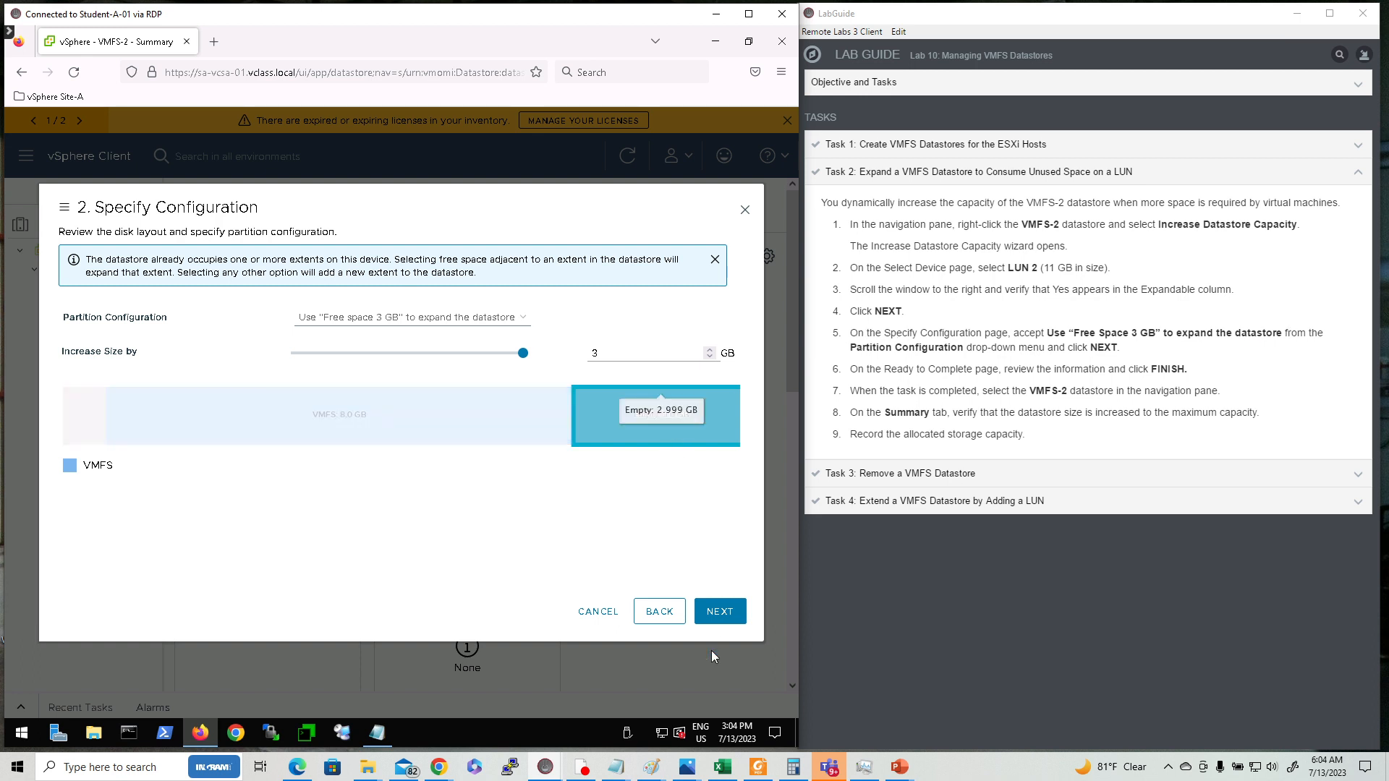
# Step: Expand VMFS-2 by 3 GB using the "Free space 3 GB" partition option, and check the allocated storage in its summary
pyautogui.click(727, 617)
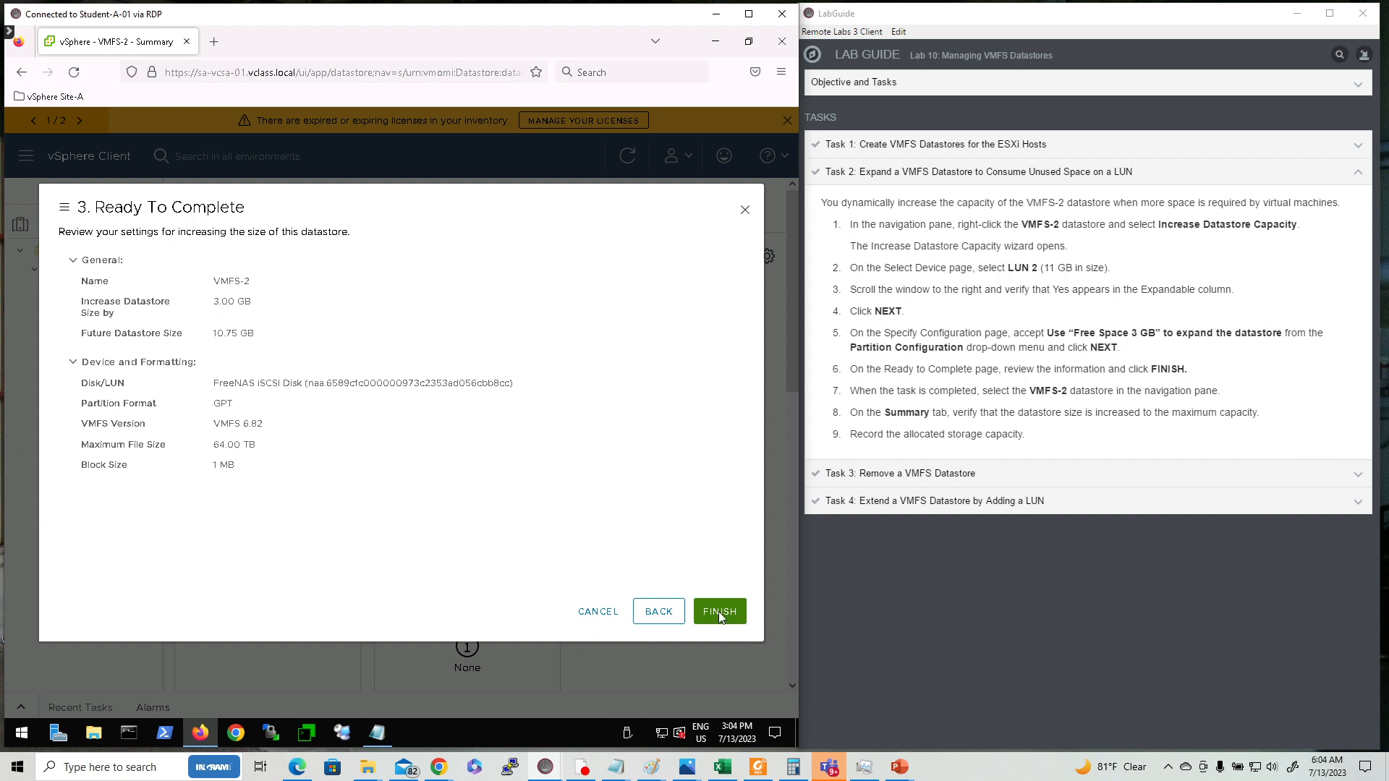
pyautogui.click(720, 613)
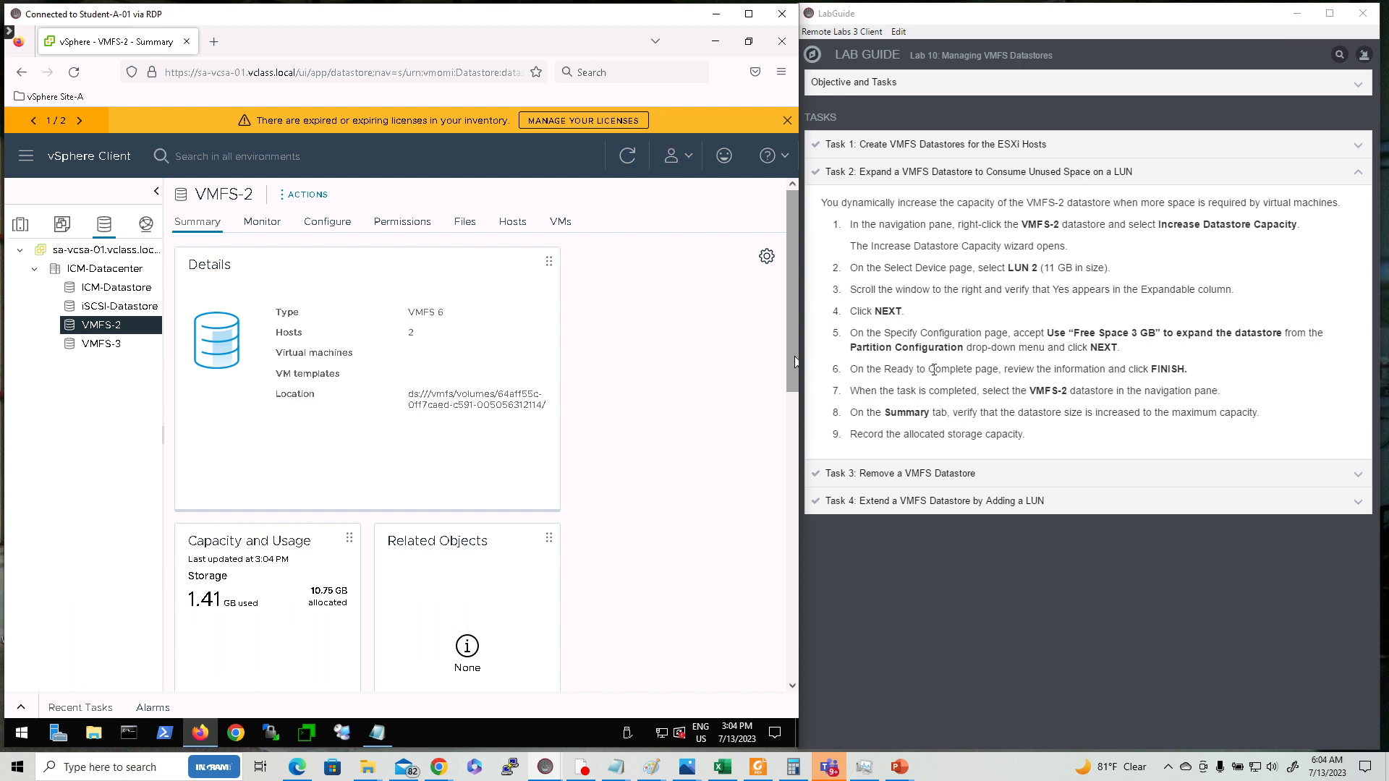
pyautogui.click(947, 370)
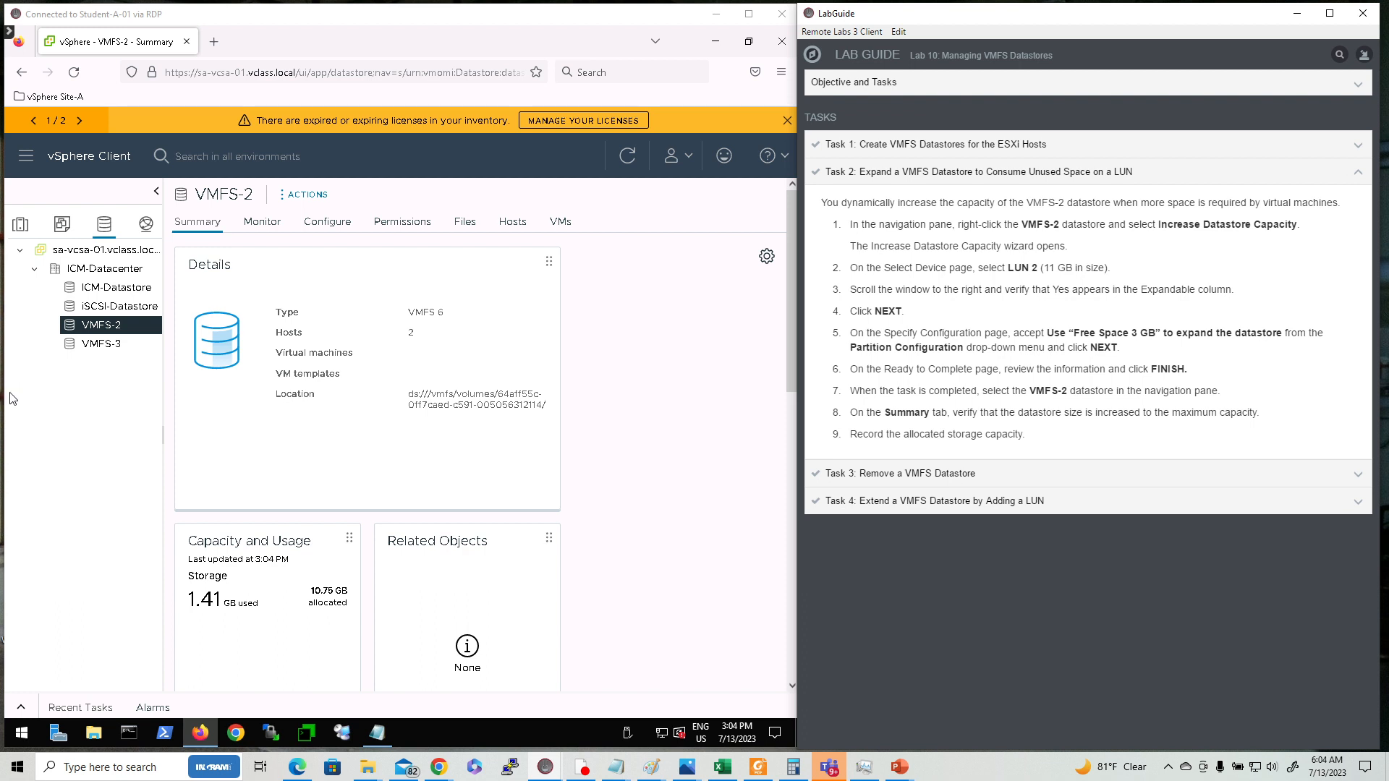
pyautogui.click(76, 330)
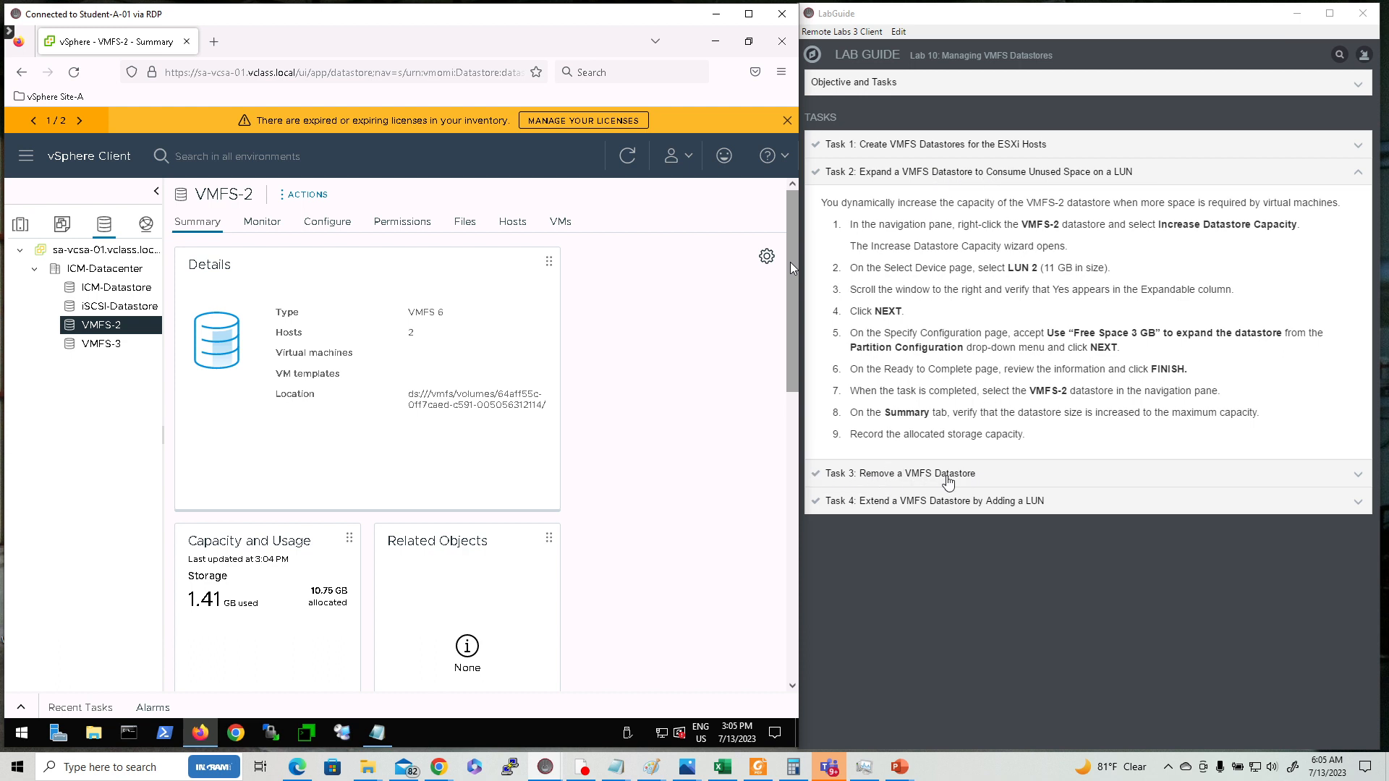
# Step: Open Task 3 in the lab guide and delete the VMFS-3 datastore, confirming the deletion
pyautogui.click(947, 480)
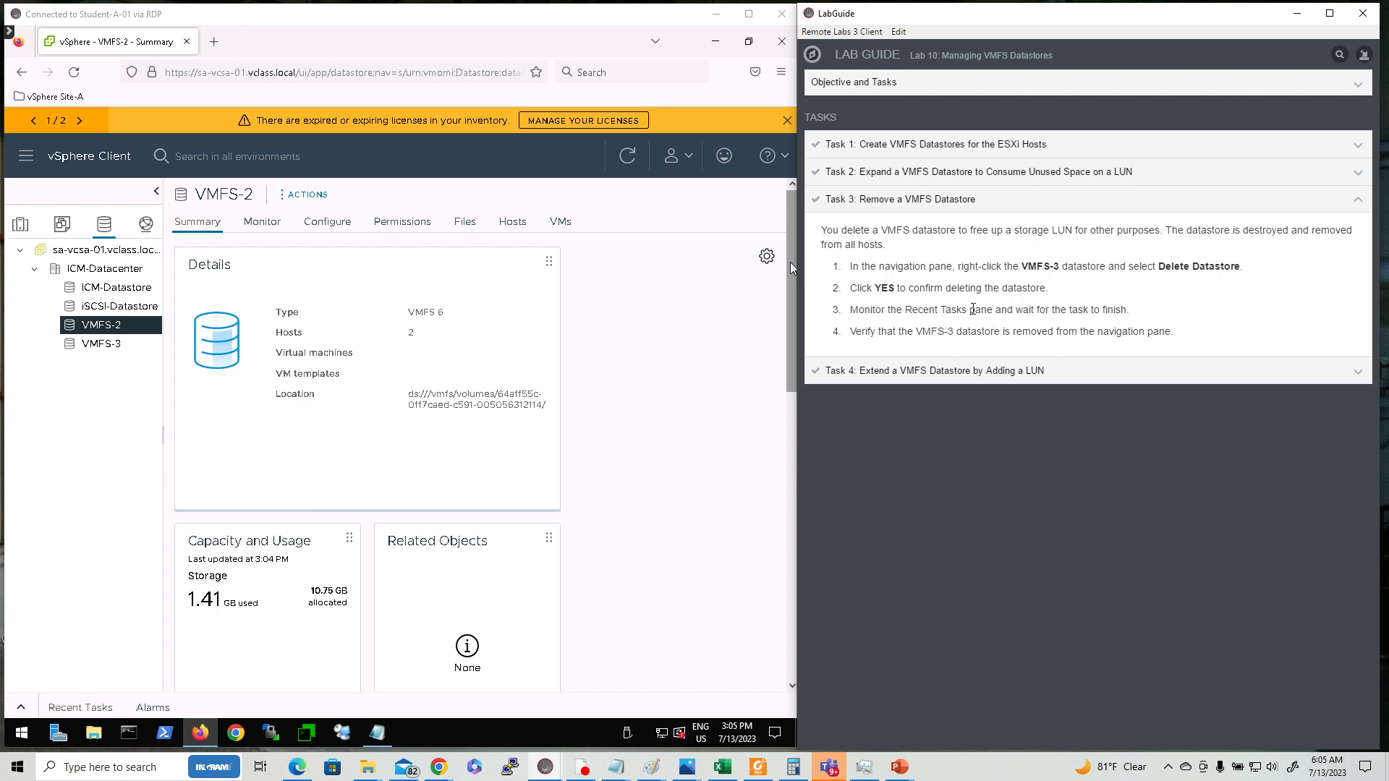
pyautogui.rightClick(89, 348)
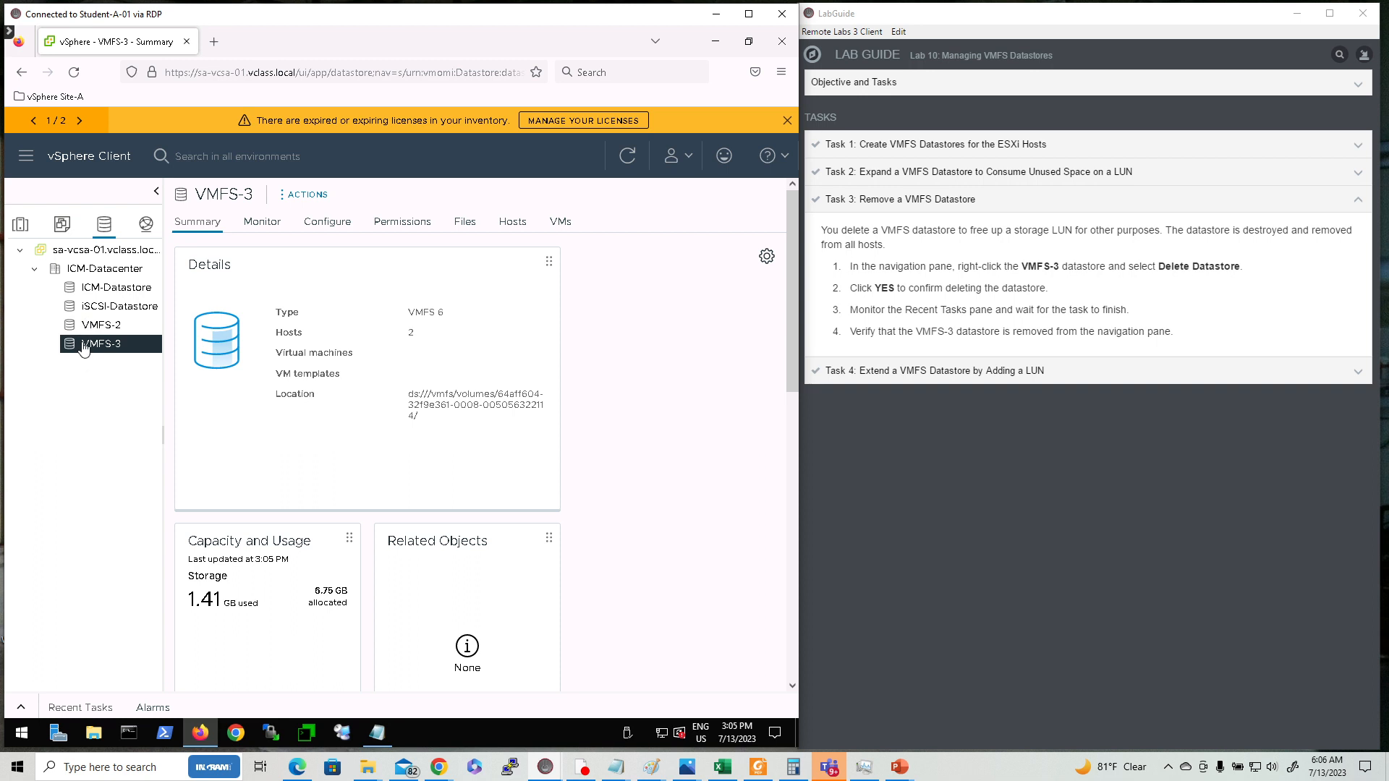
pyautogui.rightClick(83, 348)
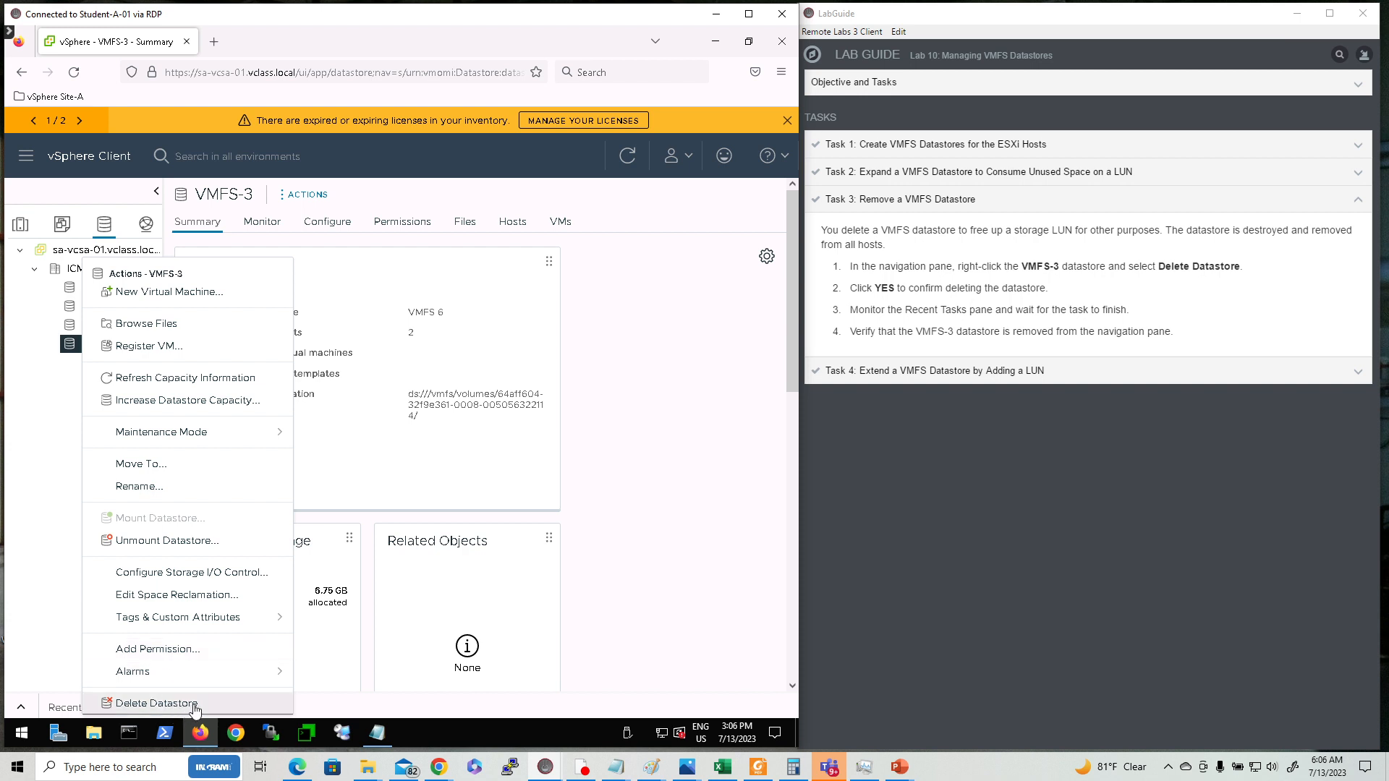
pyautogui.click(159, 707)
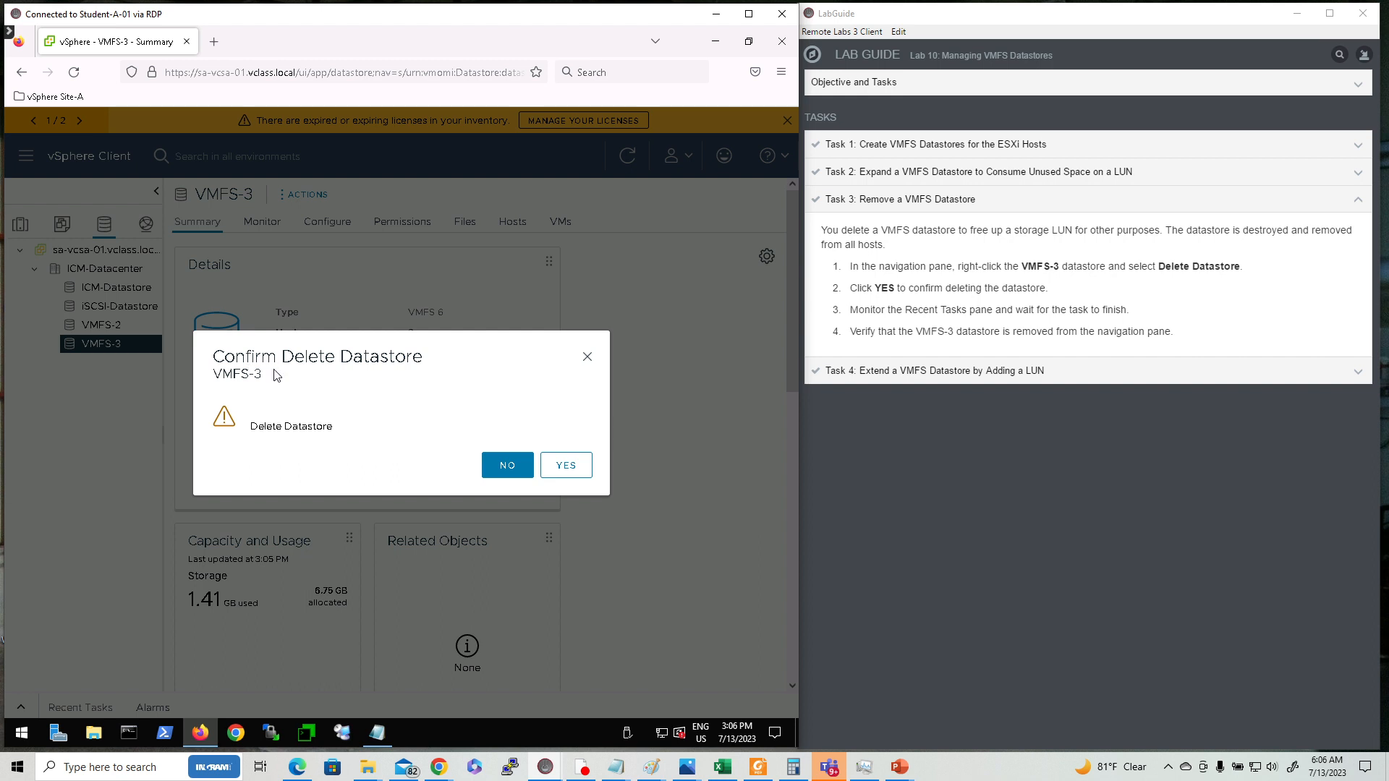
pyautogui.click(568, 465)
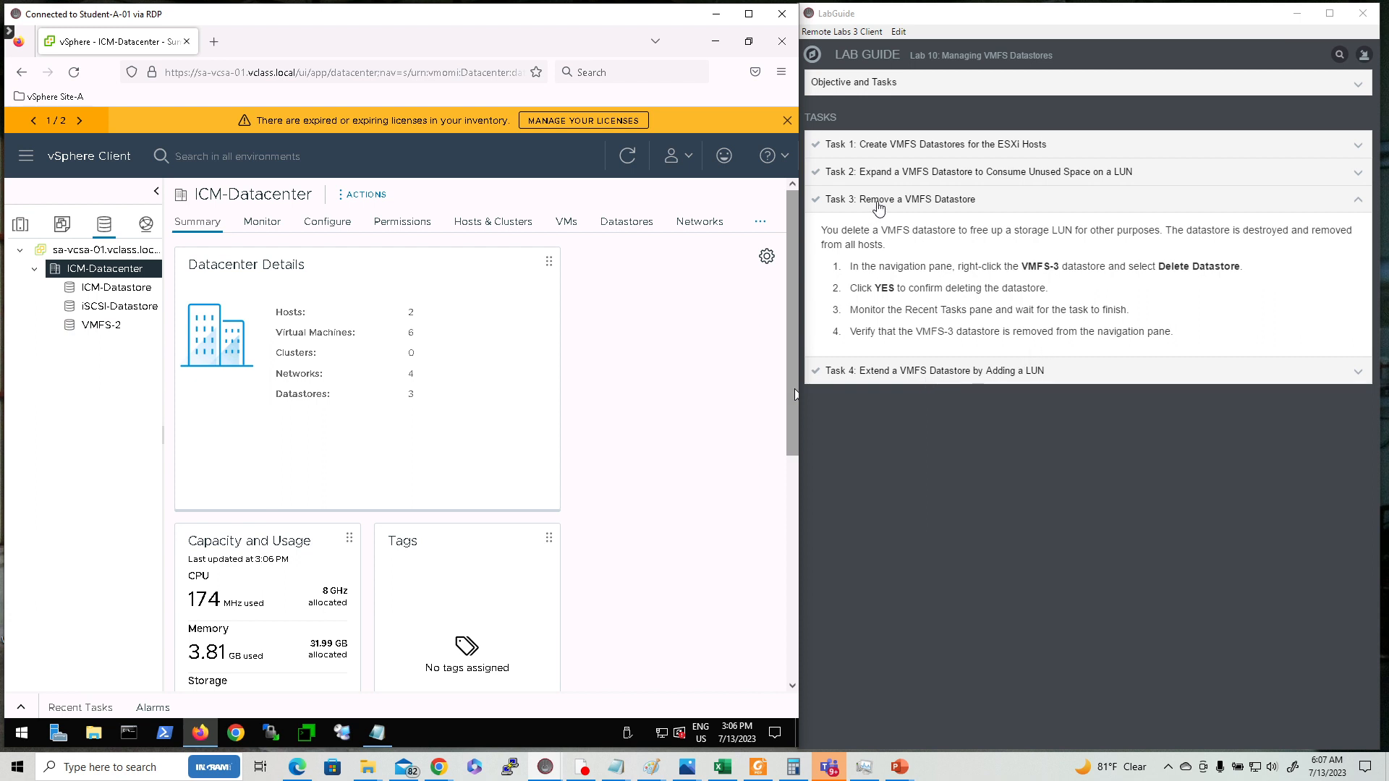
# Step: Switch the lab guide from Task 3 to Task 4 and open the general configuration of the VMFS-2 datastore
pyautogui.click(906, 206)
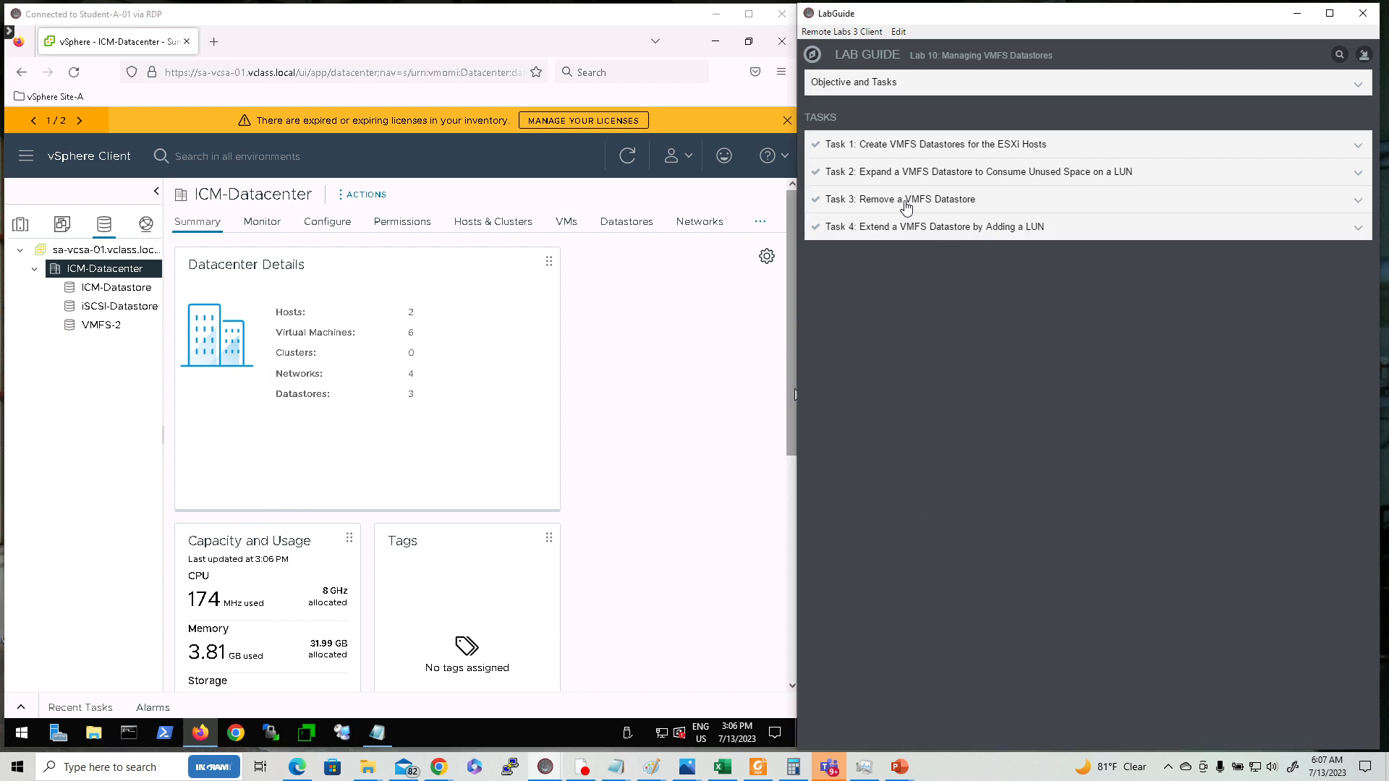
pyautogui.click(952, 228)
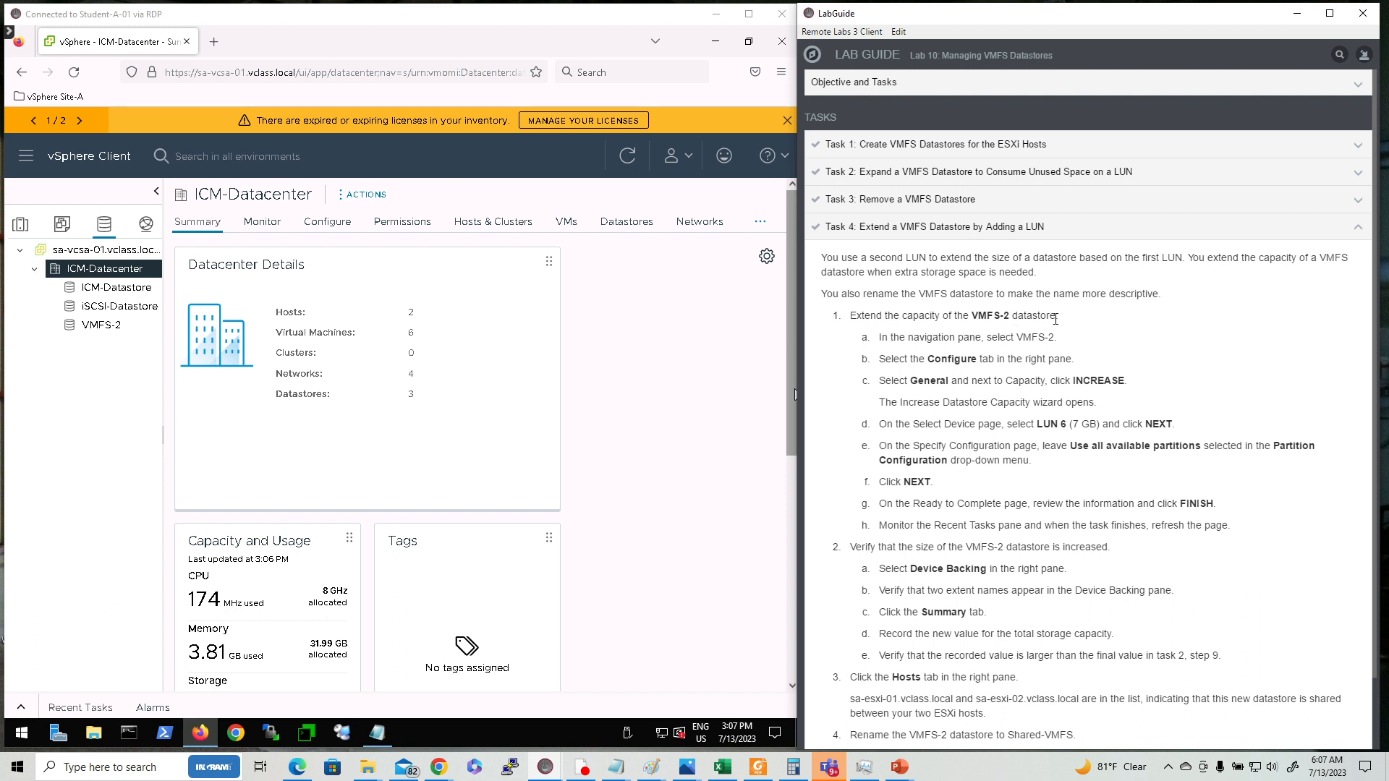
pyautogui.click(102, 329)
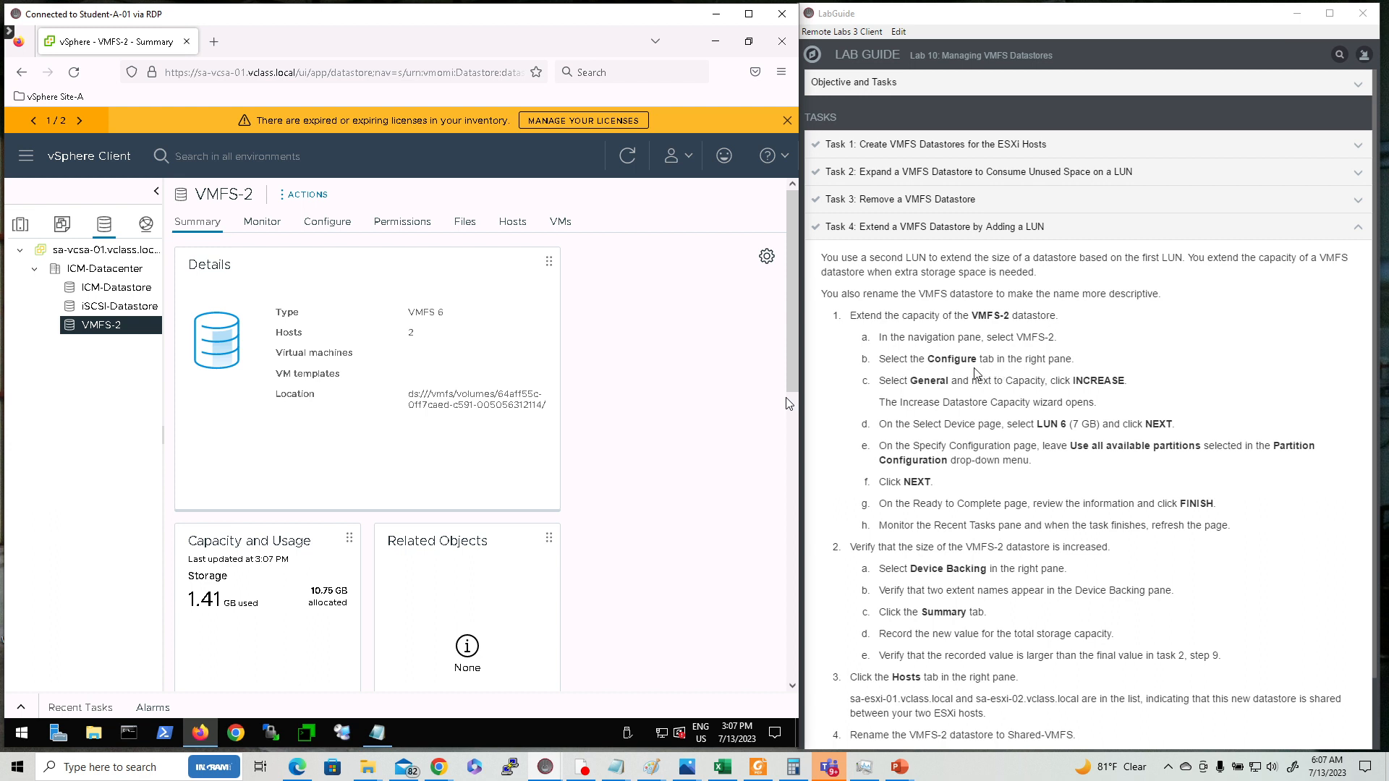
pyautogui.moveTo(893, 359); pyautogui.dragTo(877, 359)
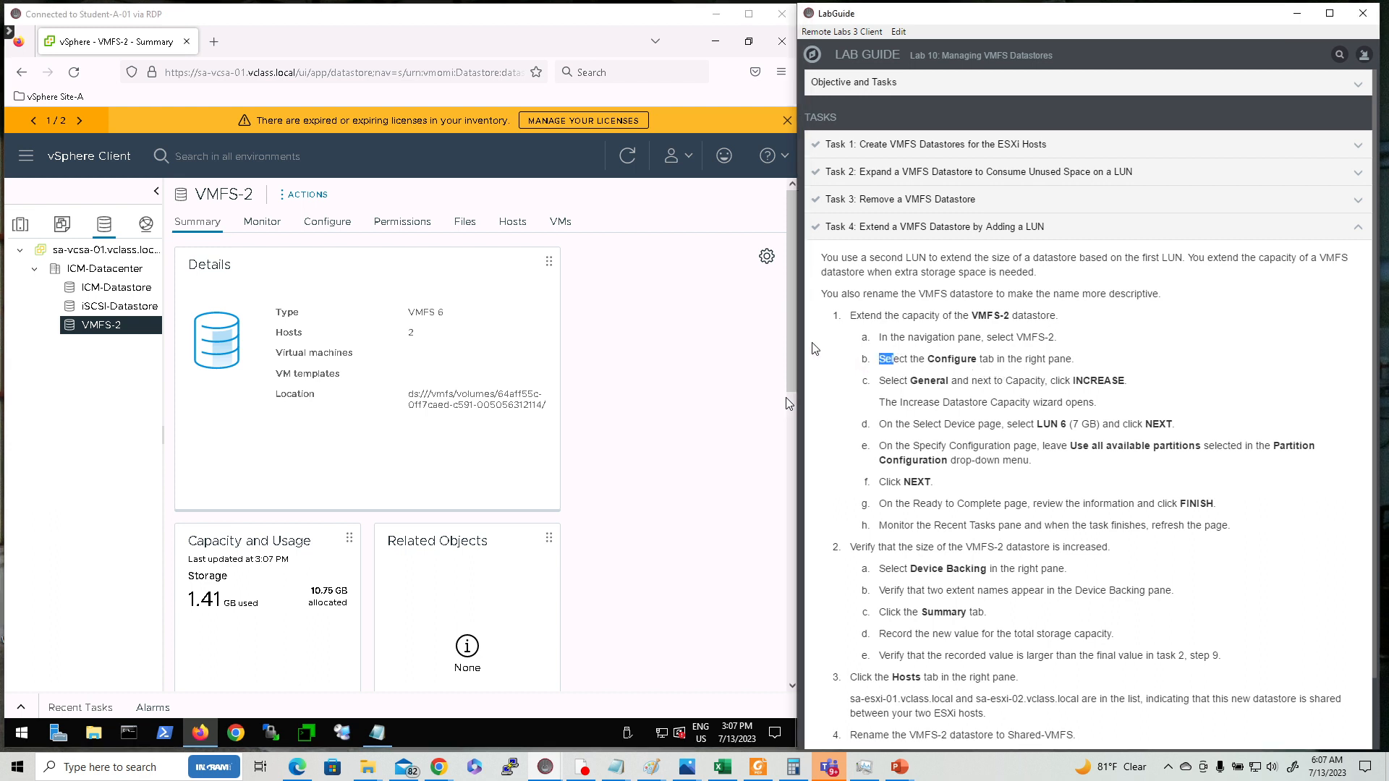
pyautogui.click(339, 229)
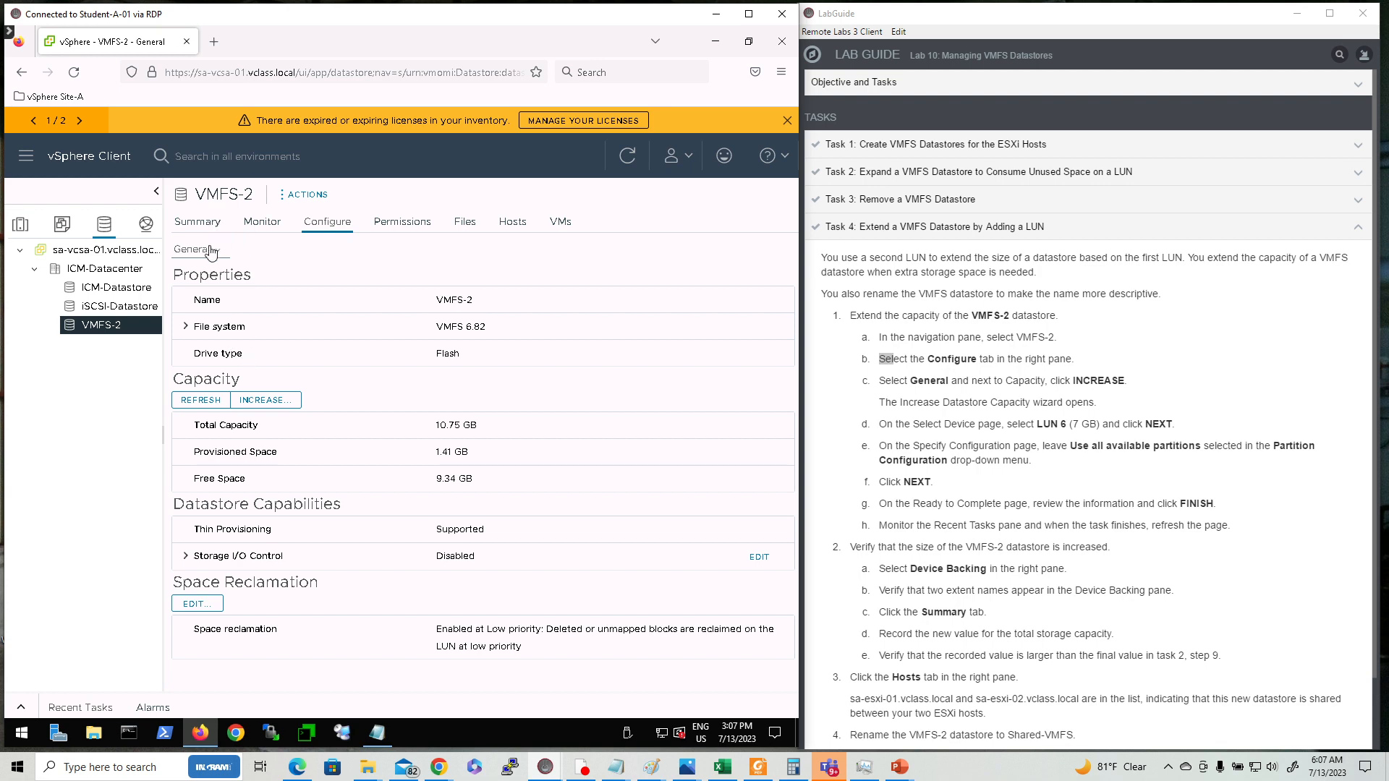
# Step: Start increasing the capacity of VMFS-2 and select the 7 GB FreeNAS iSCSI disk on LUN 6
pyautogui.click(284, 407)
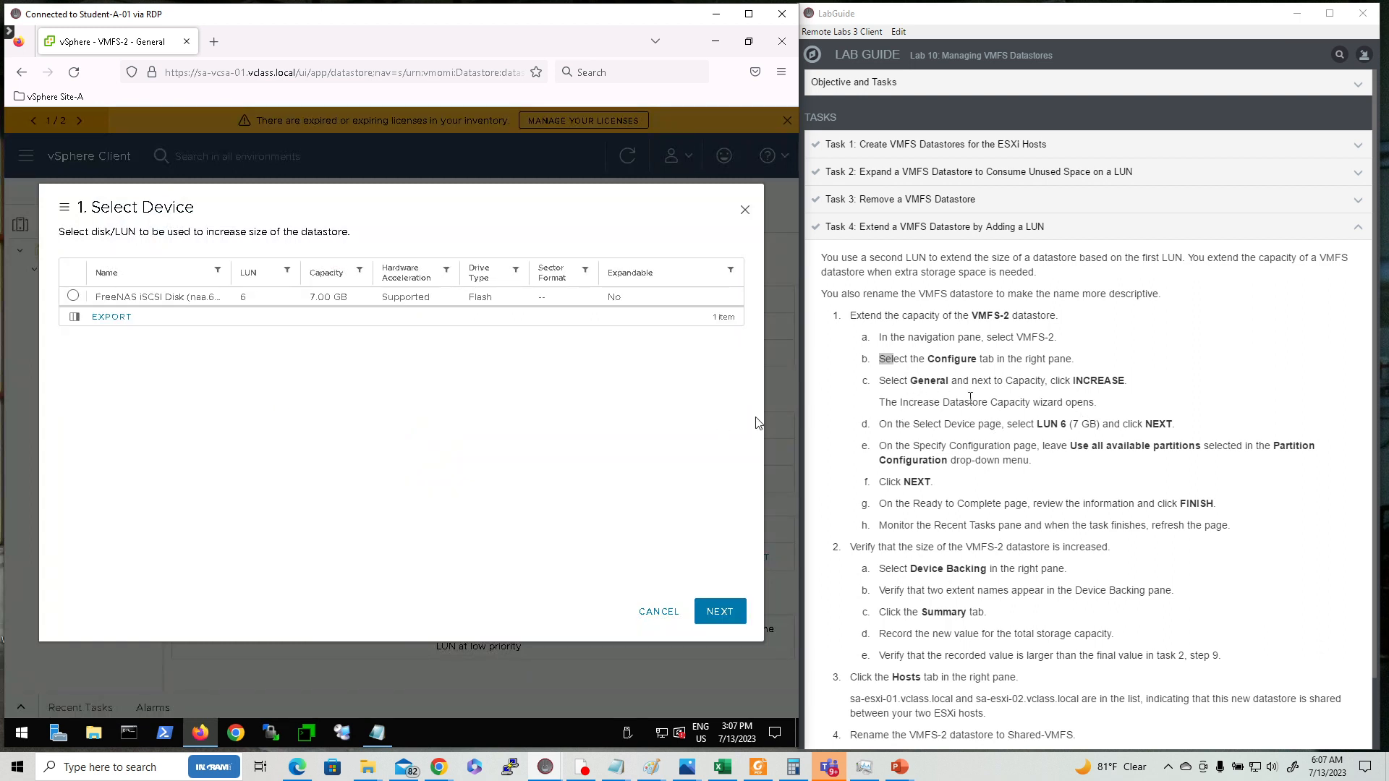
pyautogui.moveTo(910, 427); pyautogui.dragTo(886, 426)
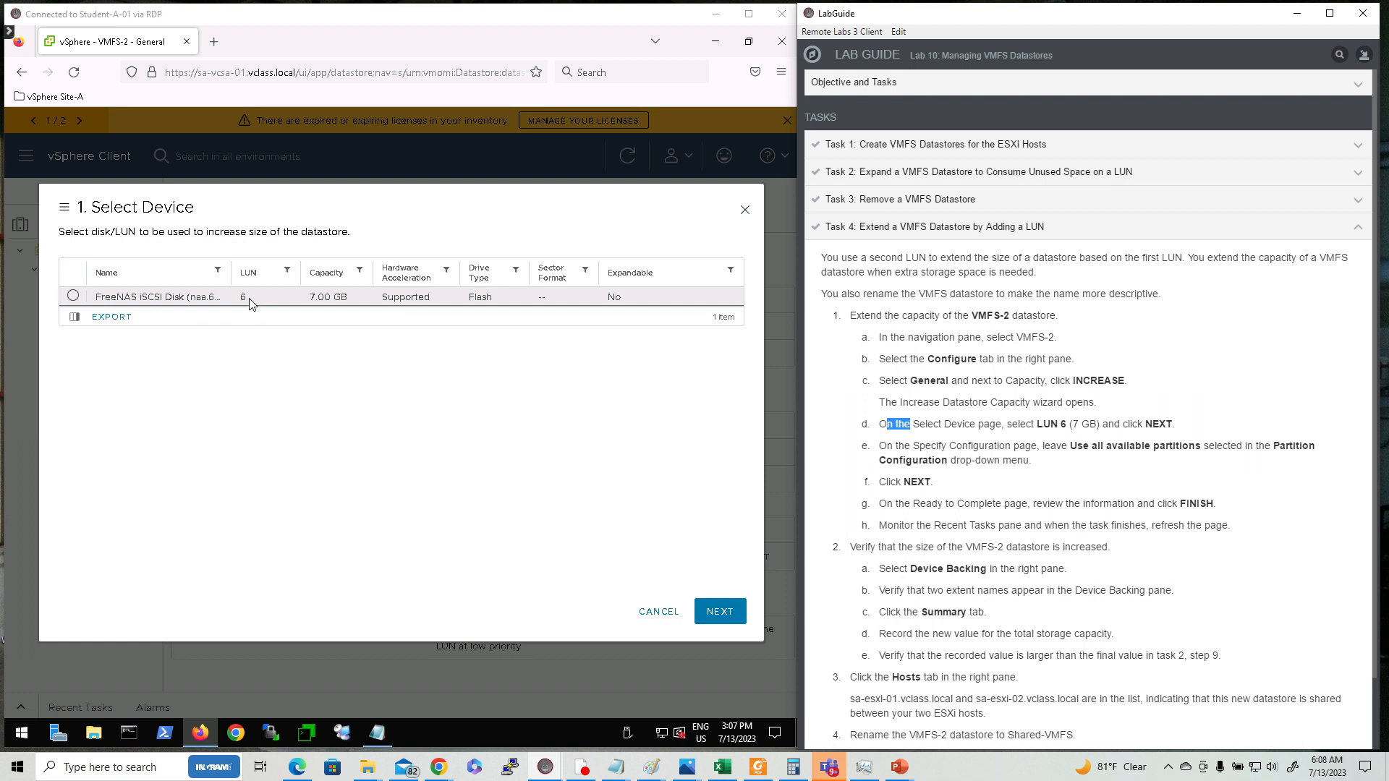
pyautogui.click(74, 297)
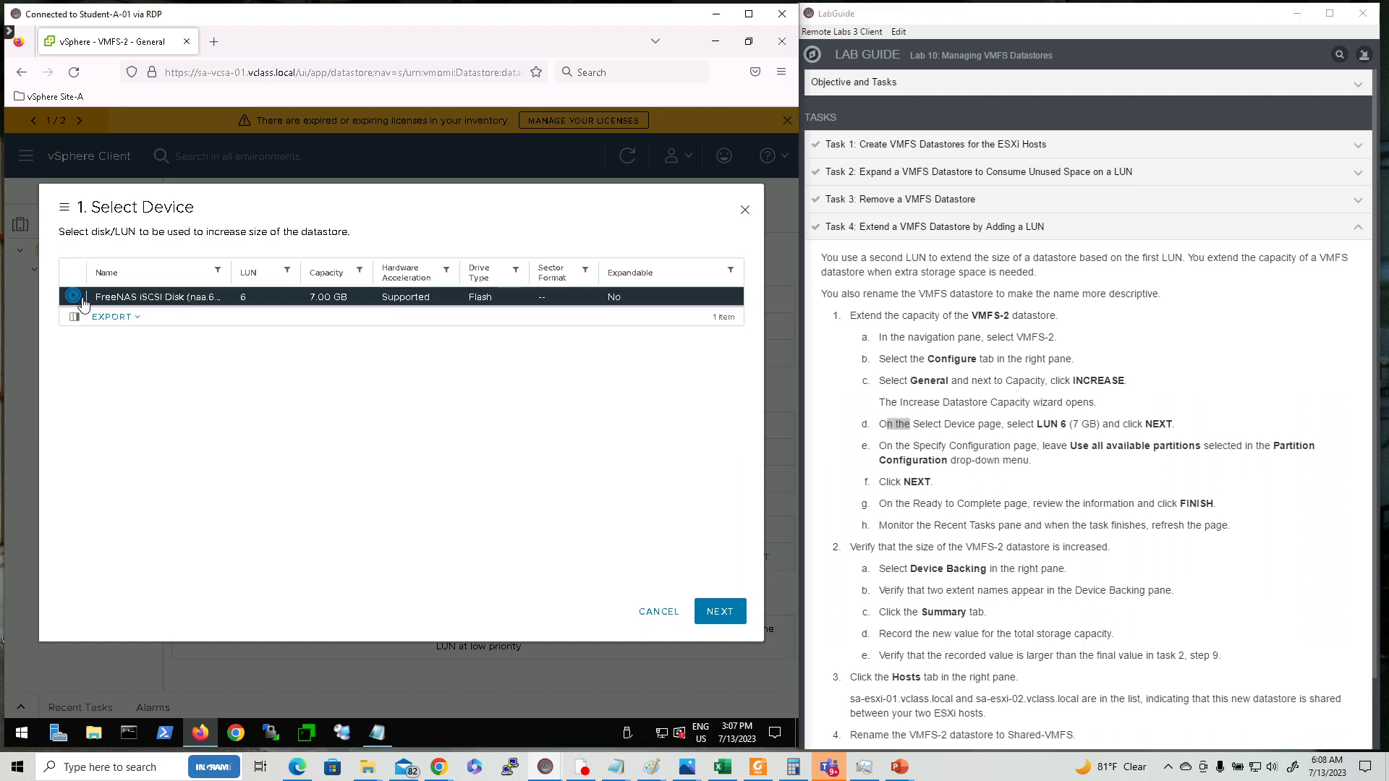
pyautogui.click(730, 622)
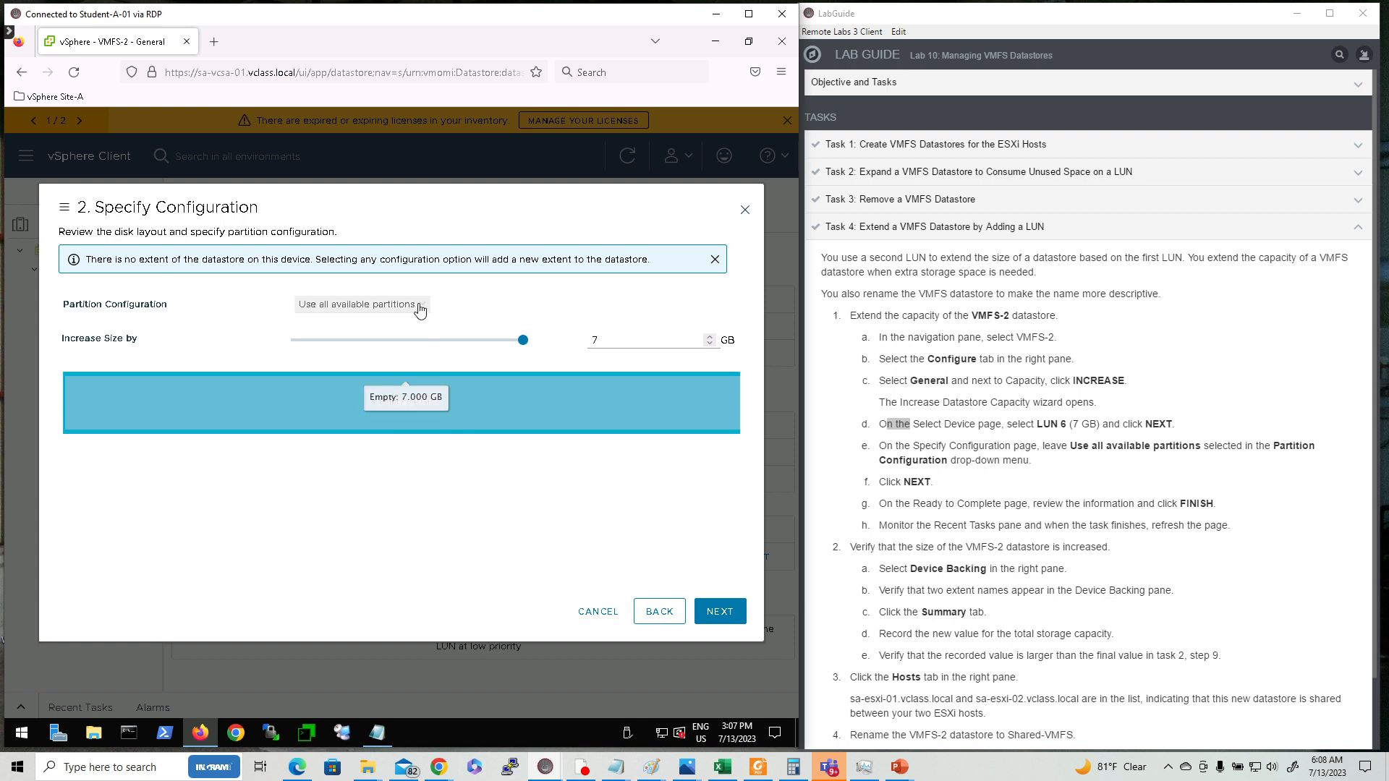
# Step: Extend VMFS-2 by 7 GB using the "Use all available partitions" configuration and finish the capacity increase
pyautogui.click(420, 307)
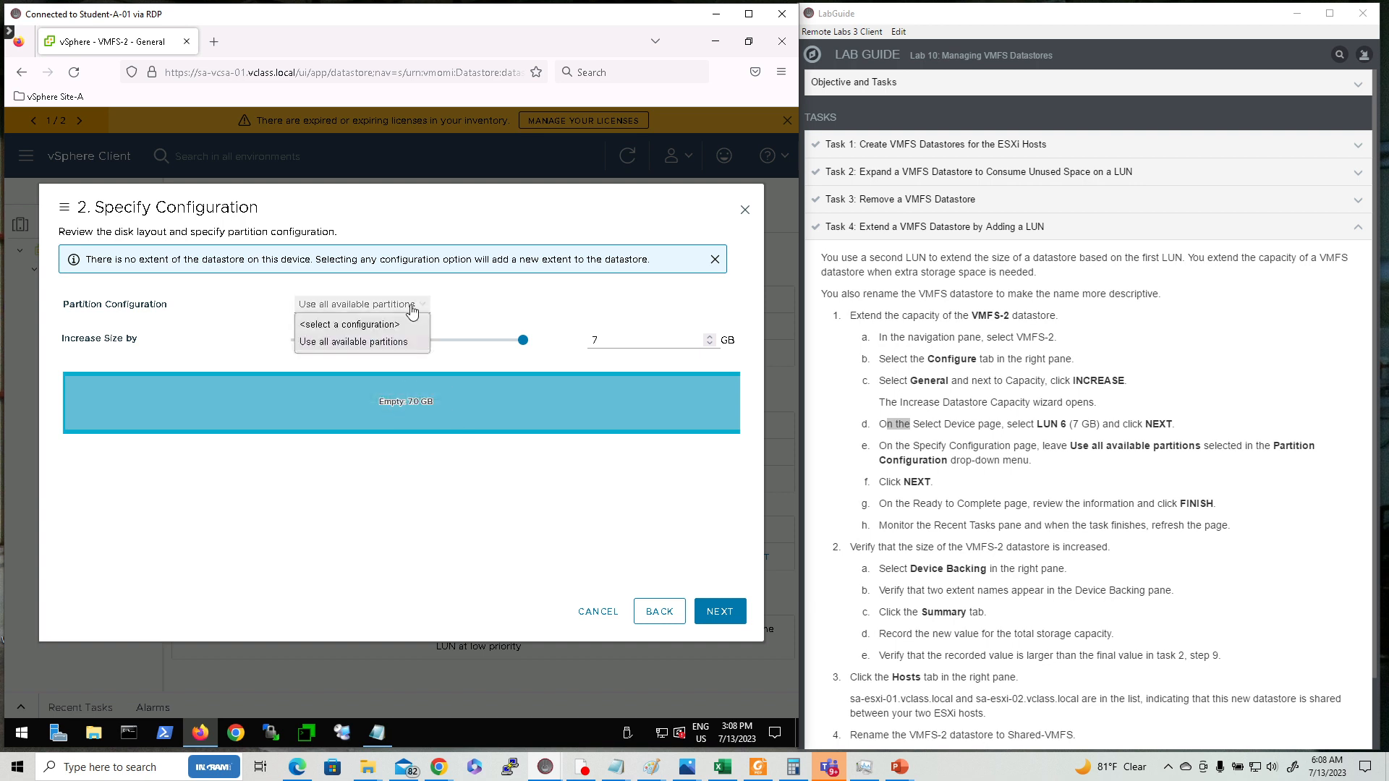
pyautogui.click(391, 343)
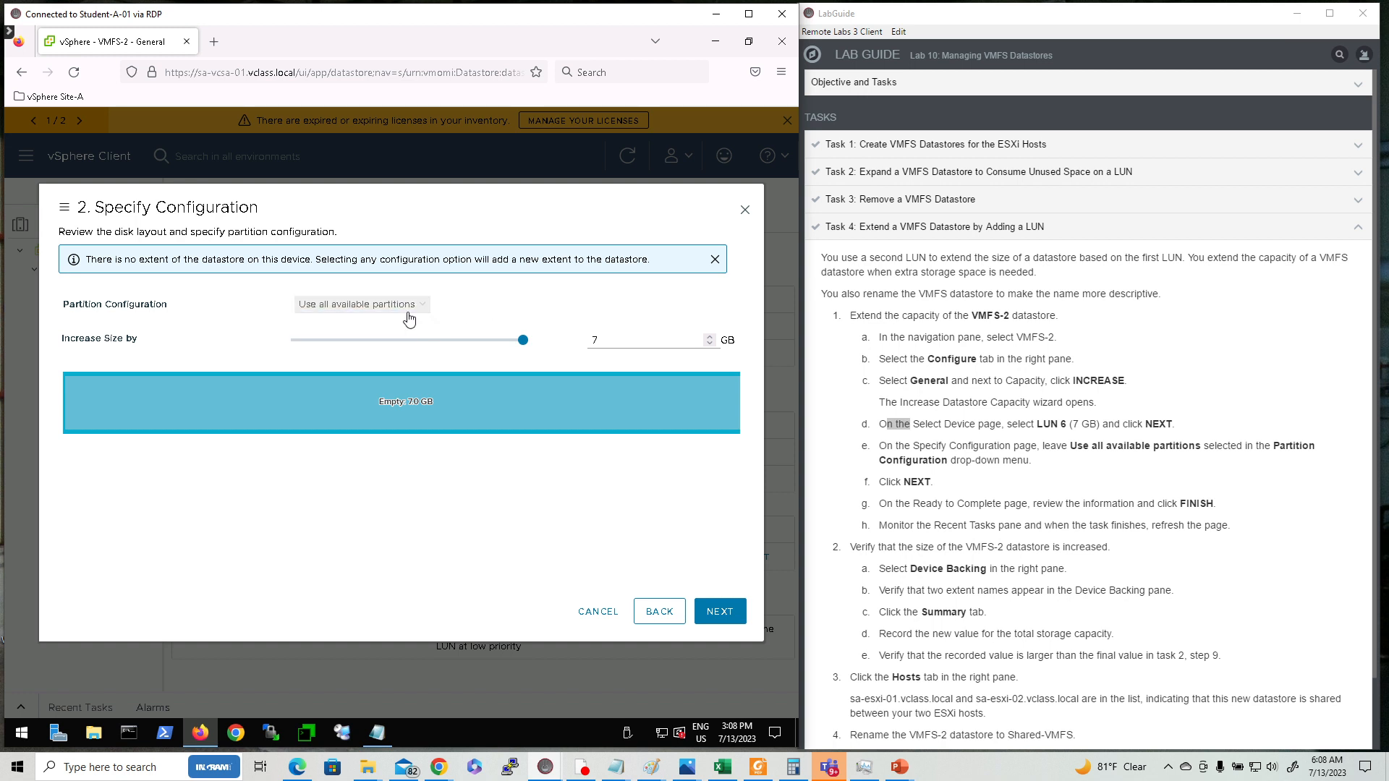
pyautogui.click(720, 611)
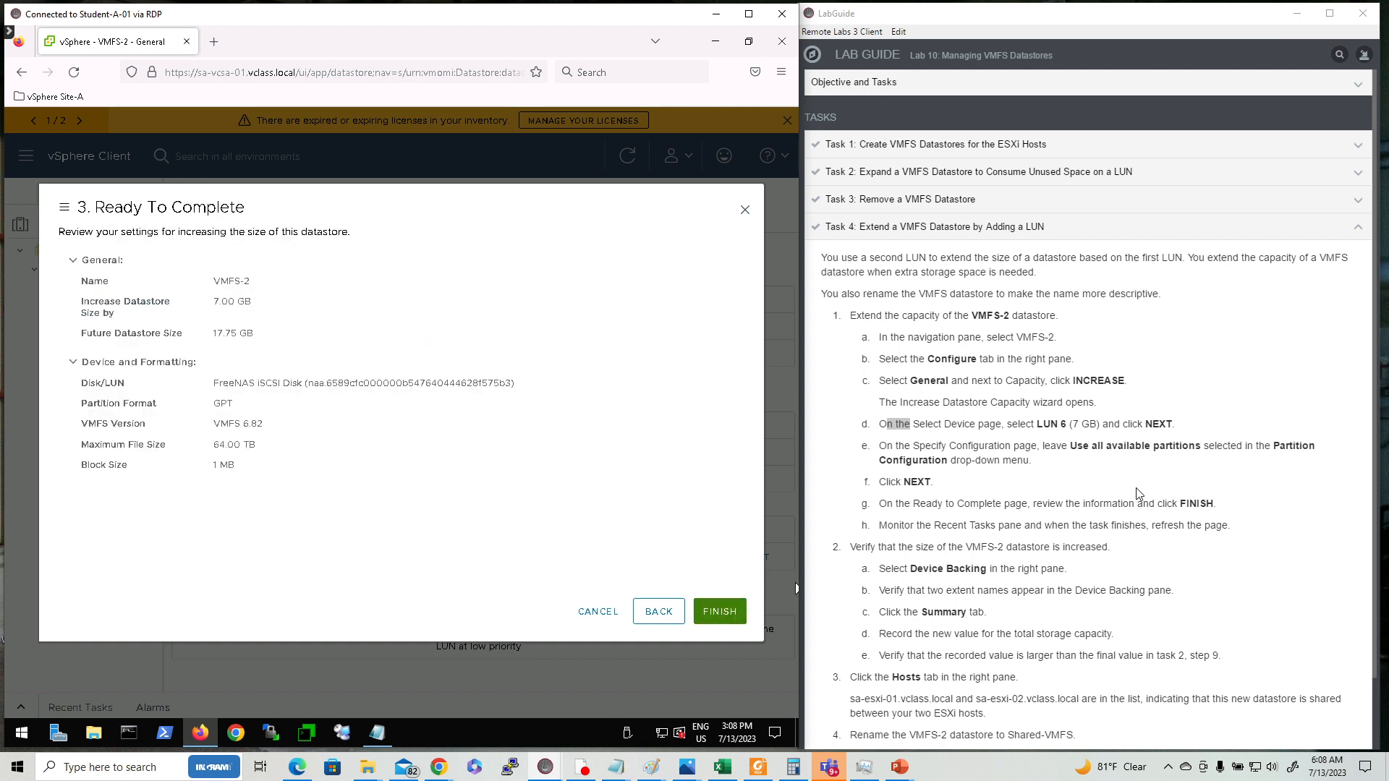
pyautogui.click(720, 611)
pyautogui.moveTo(920, 502); pyautogui.dragTo(912, 502)
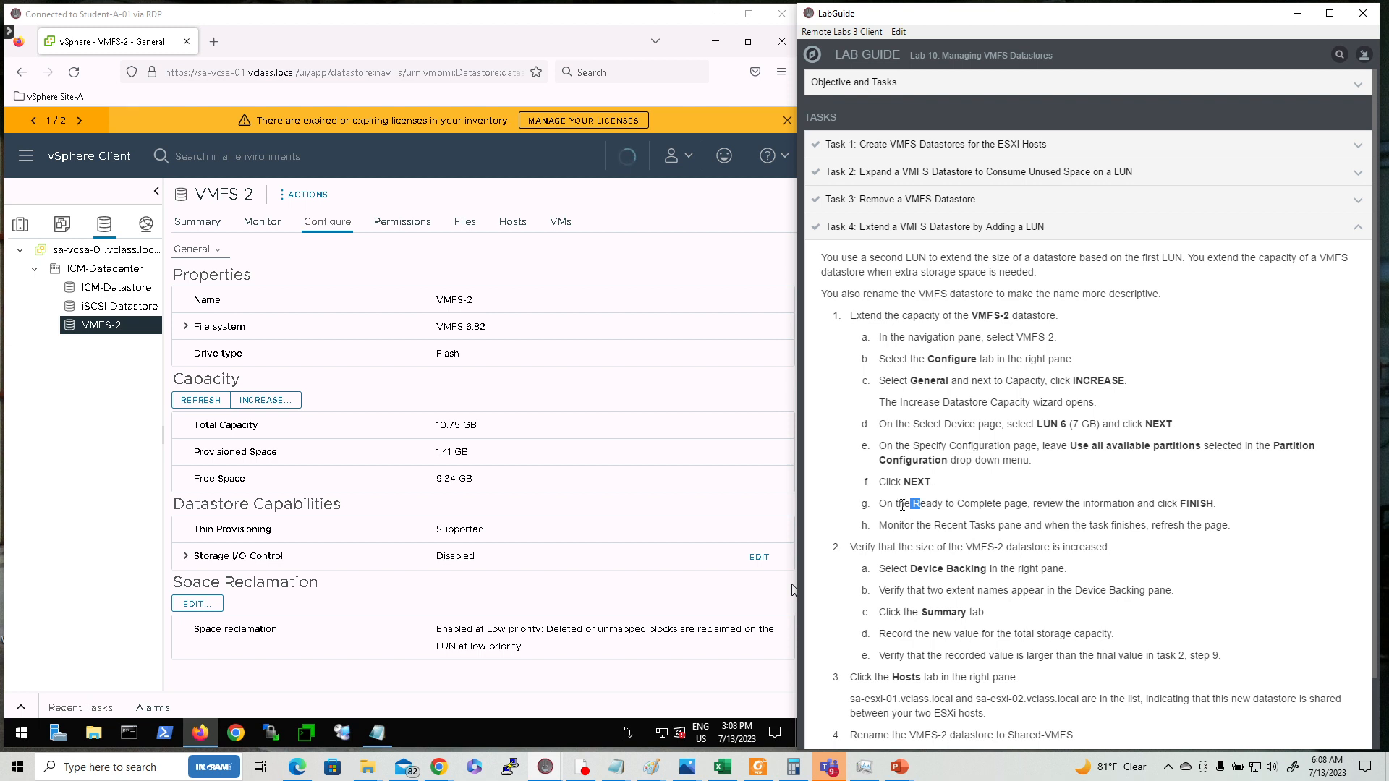
# Step: Examine the extents listed in the device backing of the VMFS-2 datastore
pyautogui.scroll(-2, 883, 549)
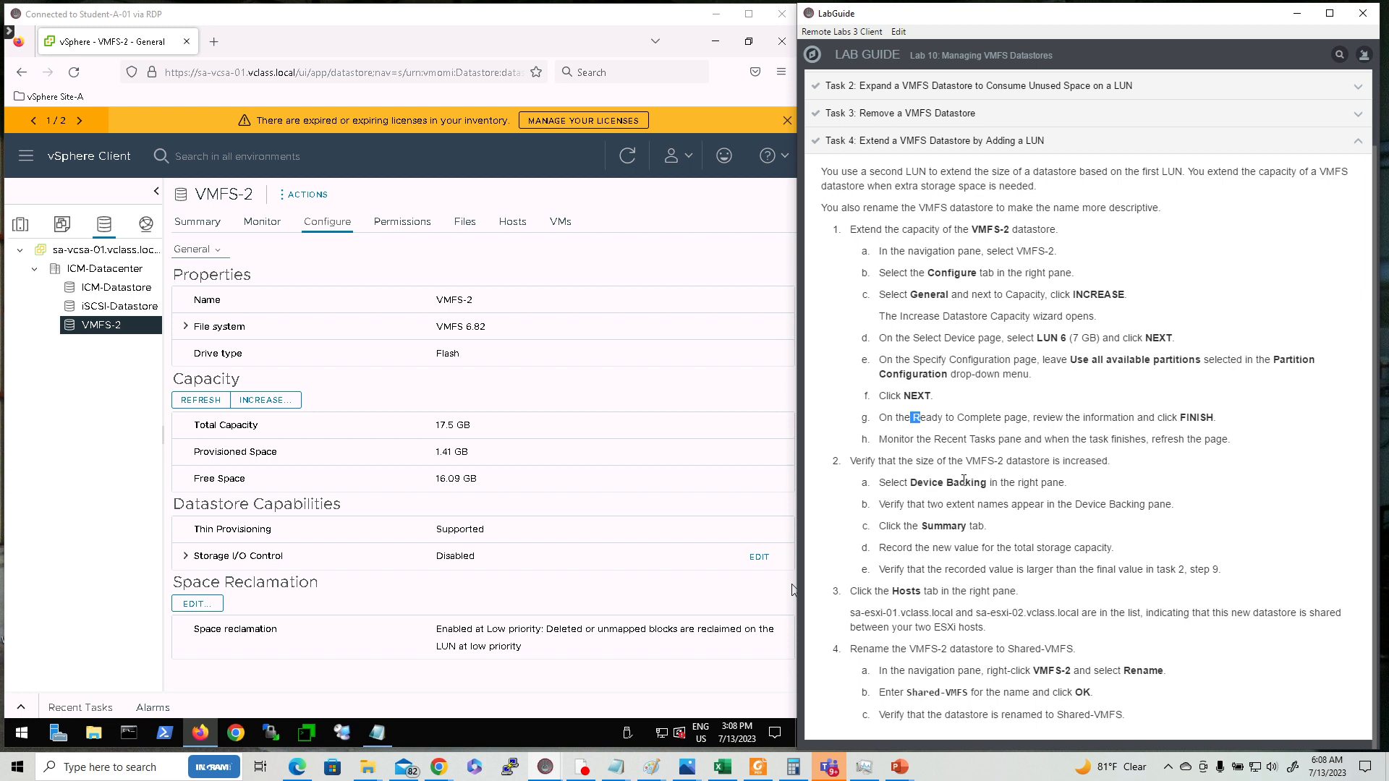
pyautogui.click(219, 252)
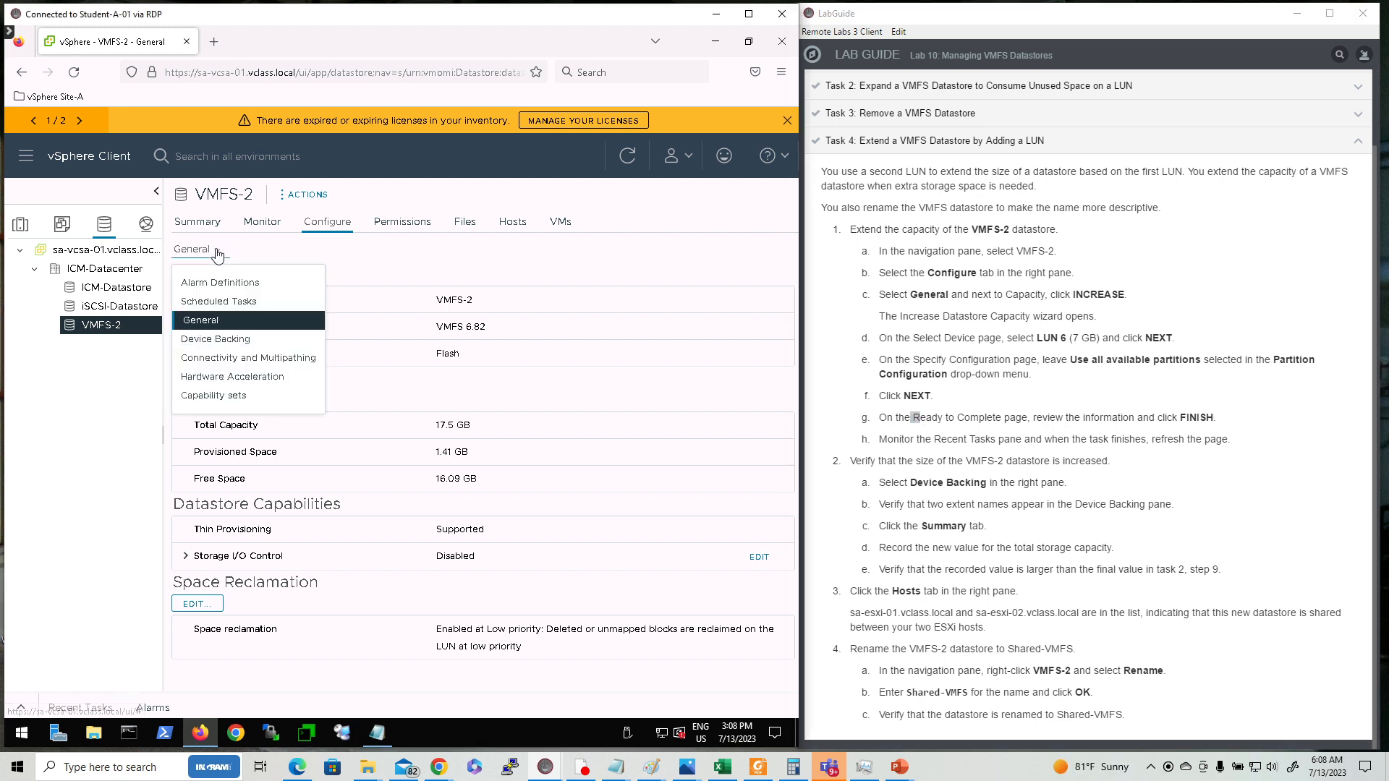
pyautogui.click(220, 340)
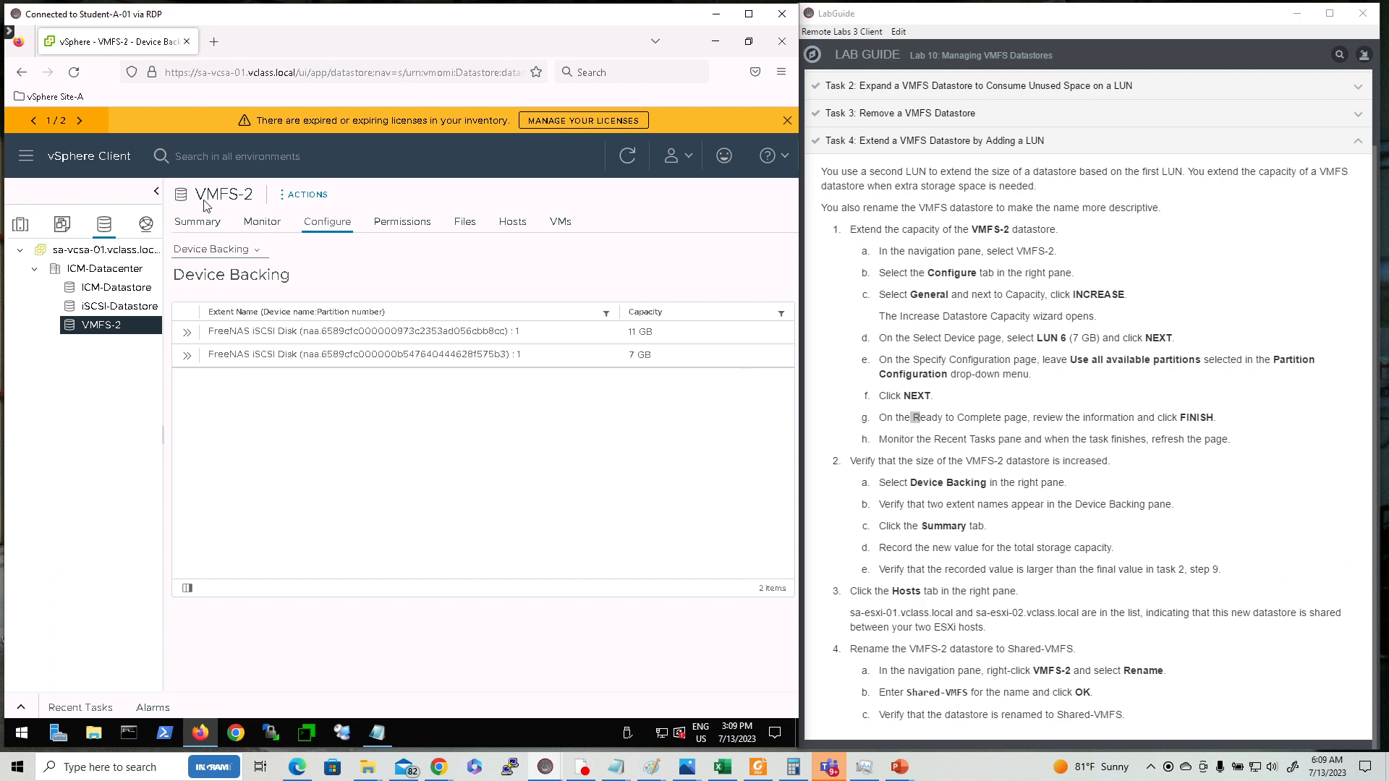
# Step: Check the allocated storage in the VMFS-2 summary and view the hosts that share the datastore
pyautogui.click(199, 223)
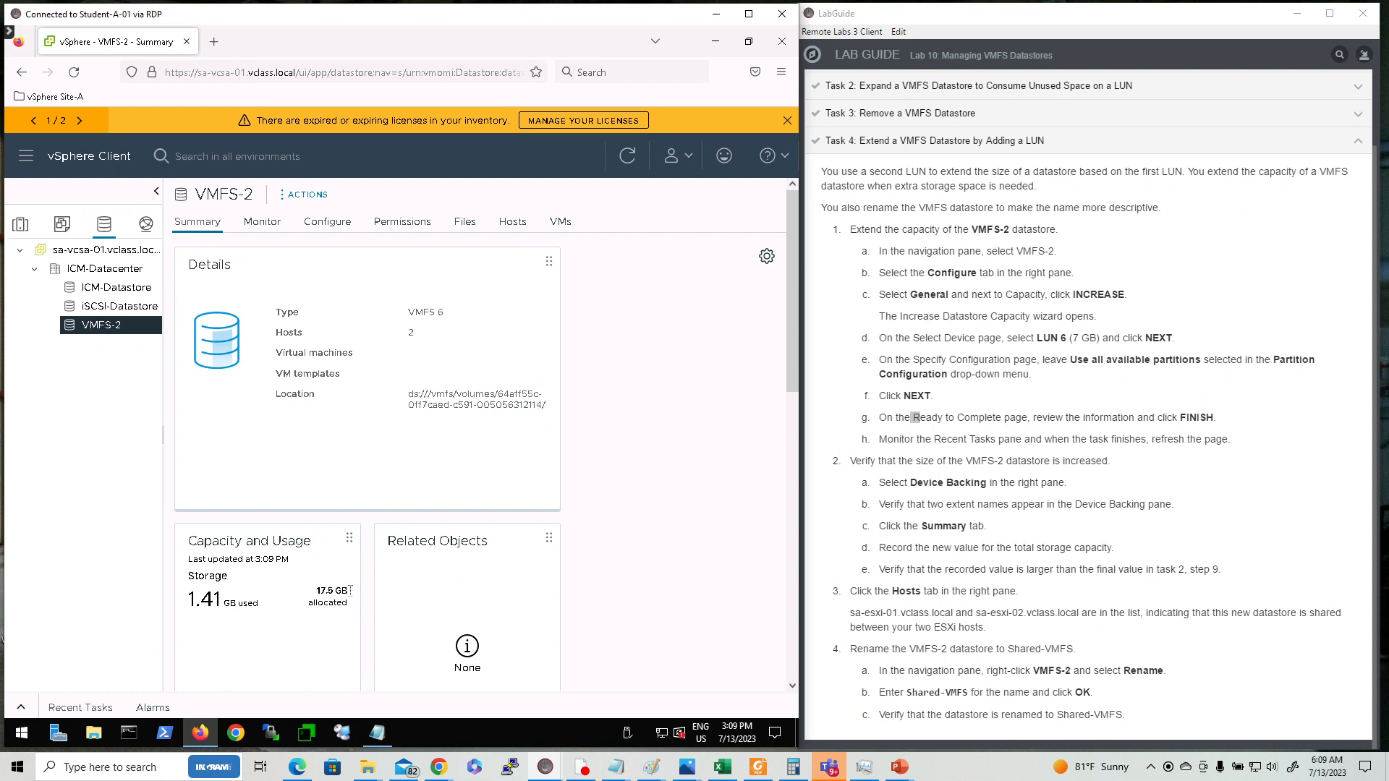
pyautogui.moveTo(350, 591); pyautogui.dragTo(313, 595)
pyautogui.click(344, 567)
pyautogui.click(520, 227)
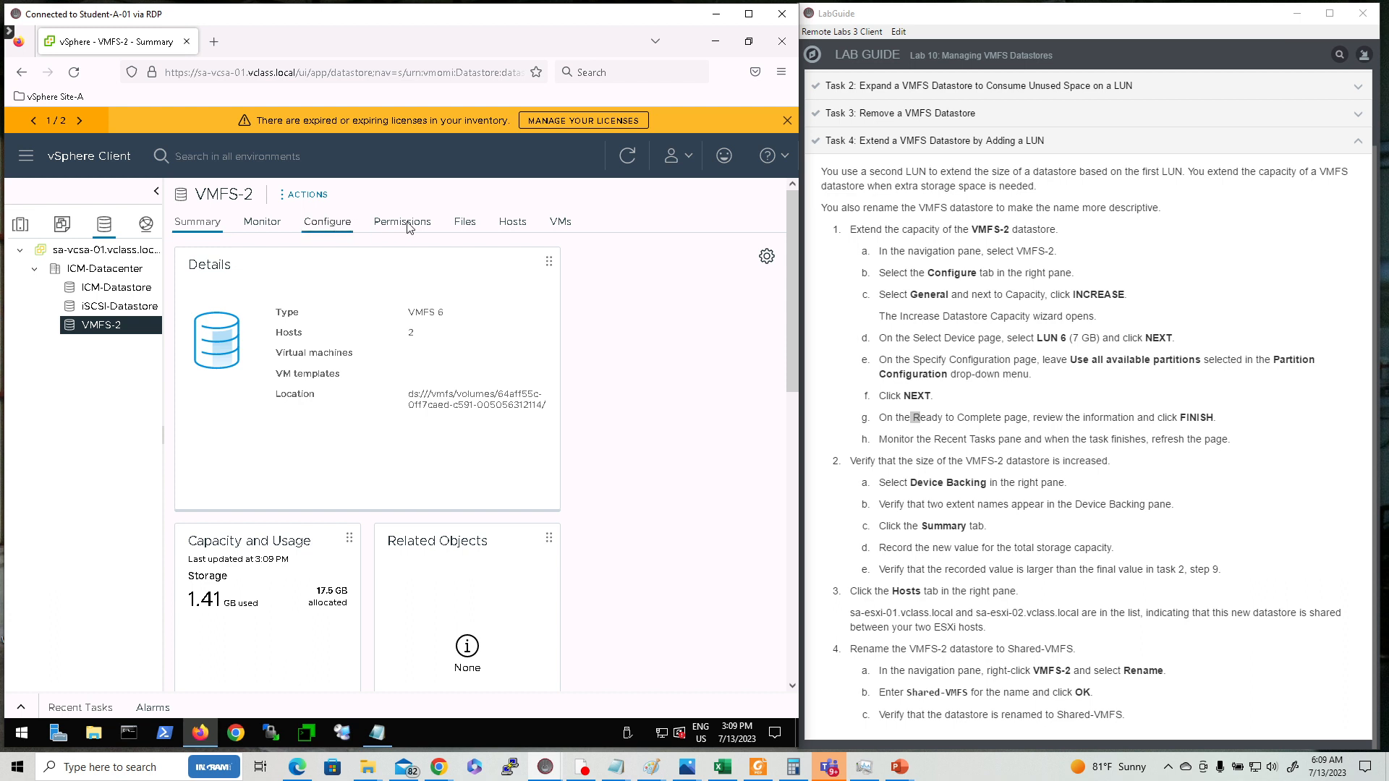
pyautogui.click(517, 227)
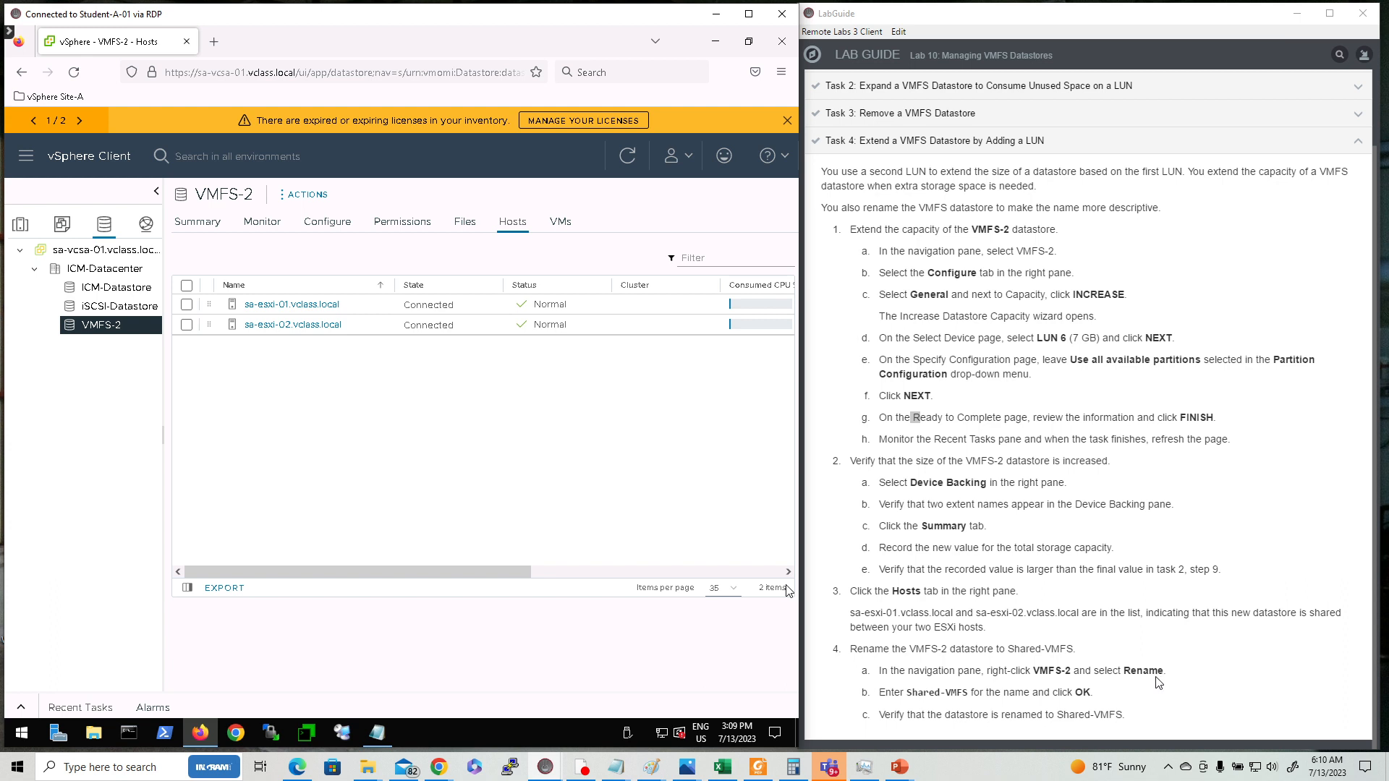
# Step: Rename the VMFS-2 datastore to Shared-VMFS and collapse Task 4 in the lab guide
pyautogui.rightClick(84, 335)
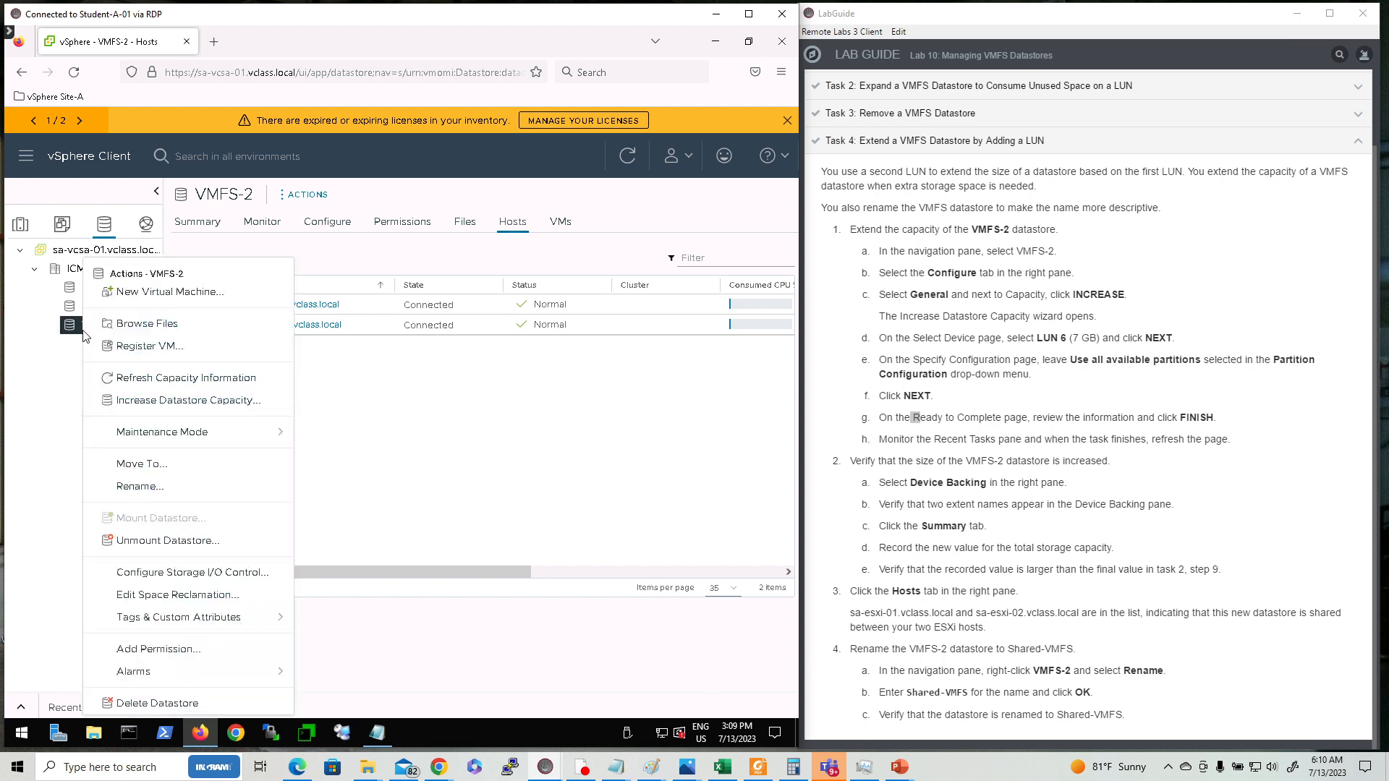
pyautogui.click(155, 489)
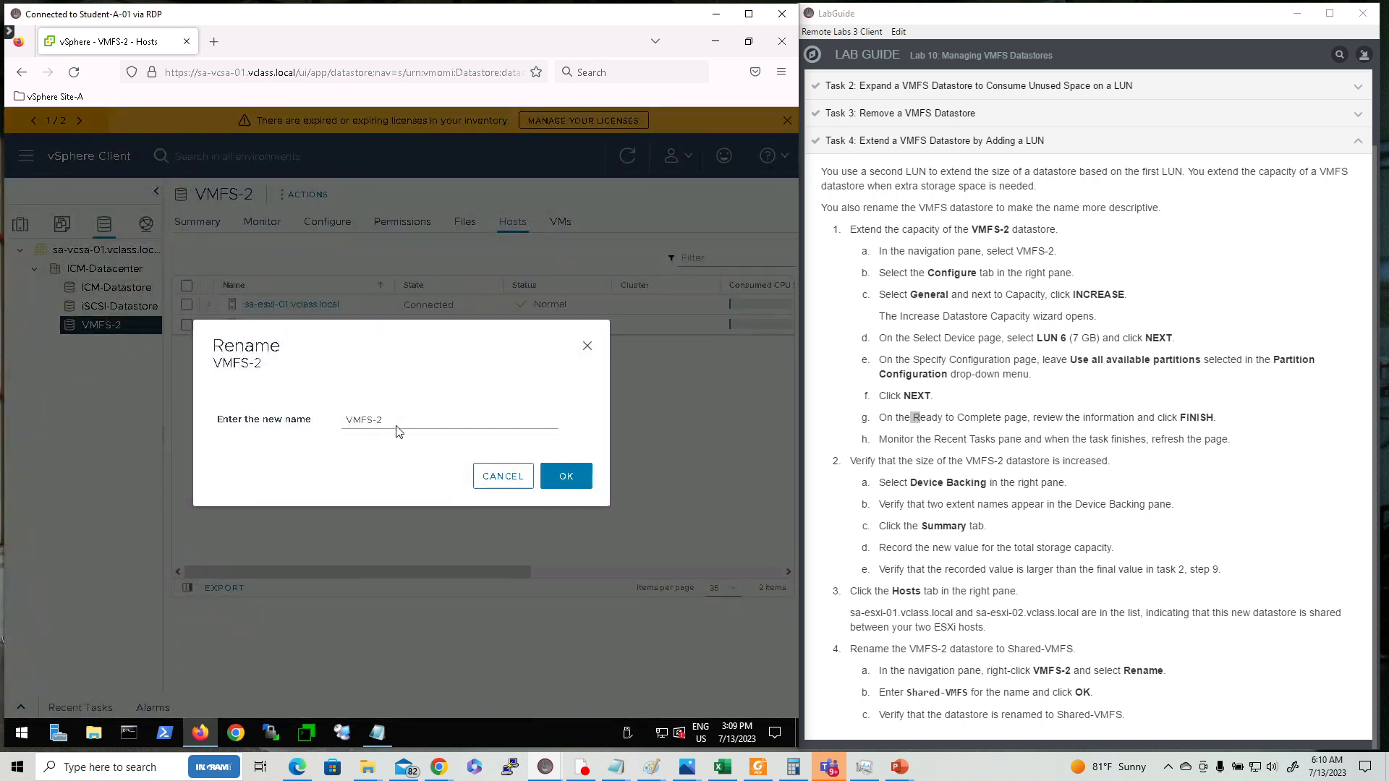
pyautogui.moveTo(387, 419); pyautogui.dragTo(326, 425)
pyautogui.write('Shared-V')
pyautogui.click(572, 480)
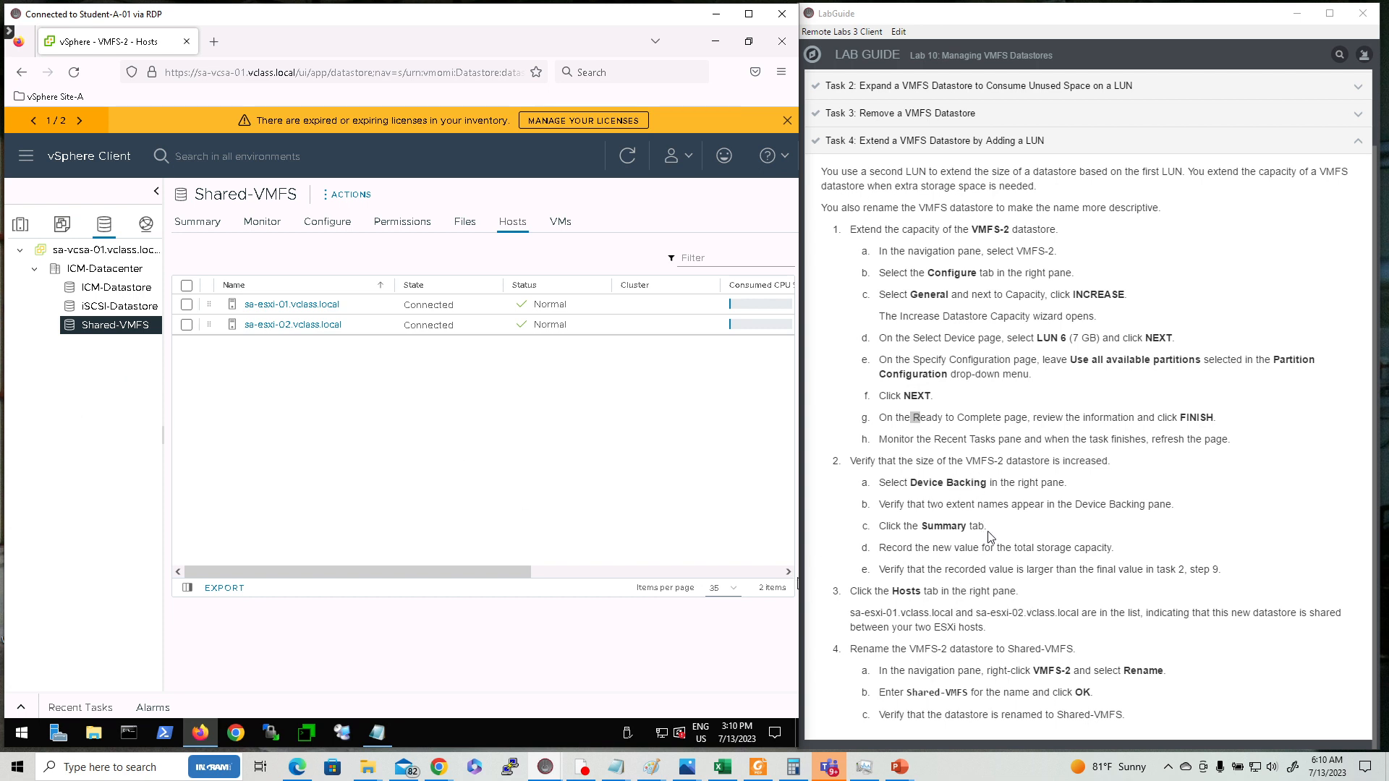
pyautogui.click(1028, 569)
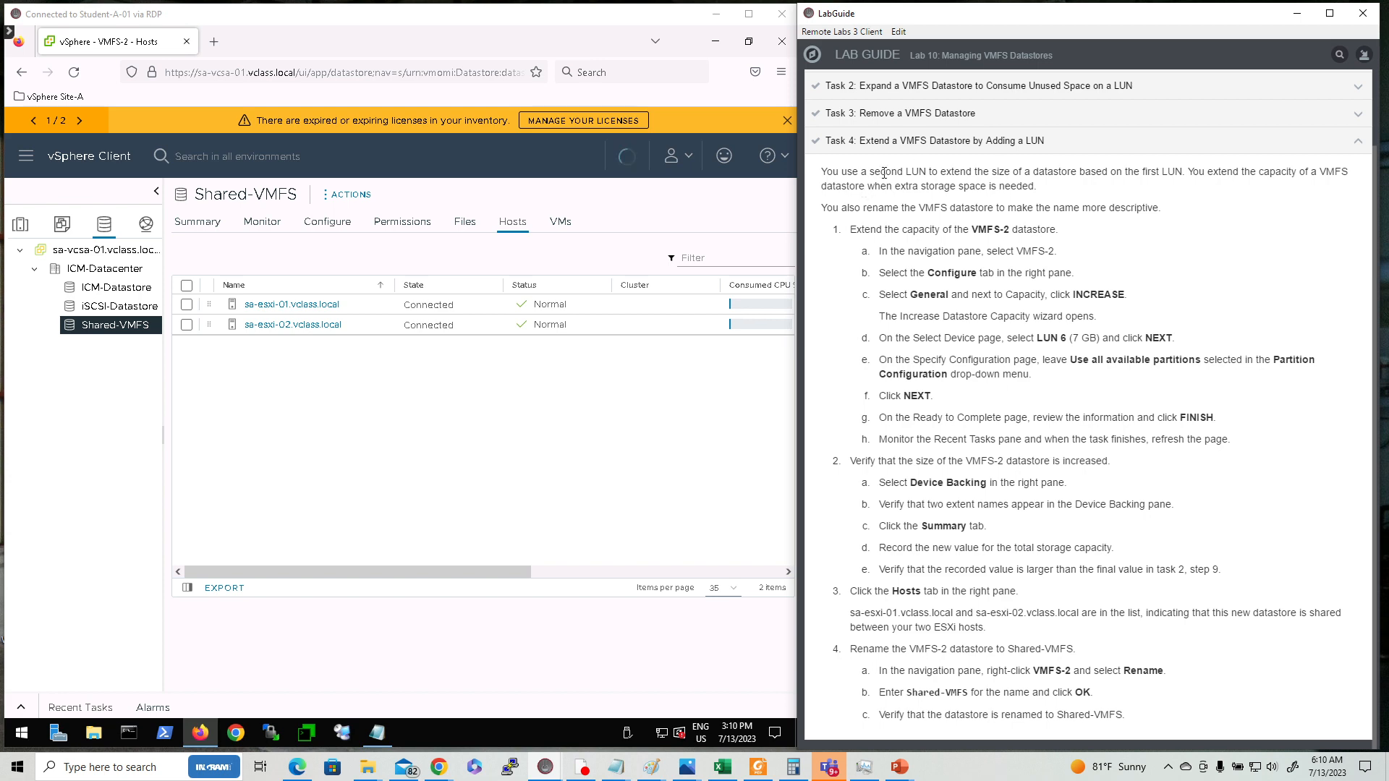
pyautogui.click(950, 143)
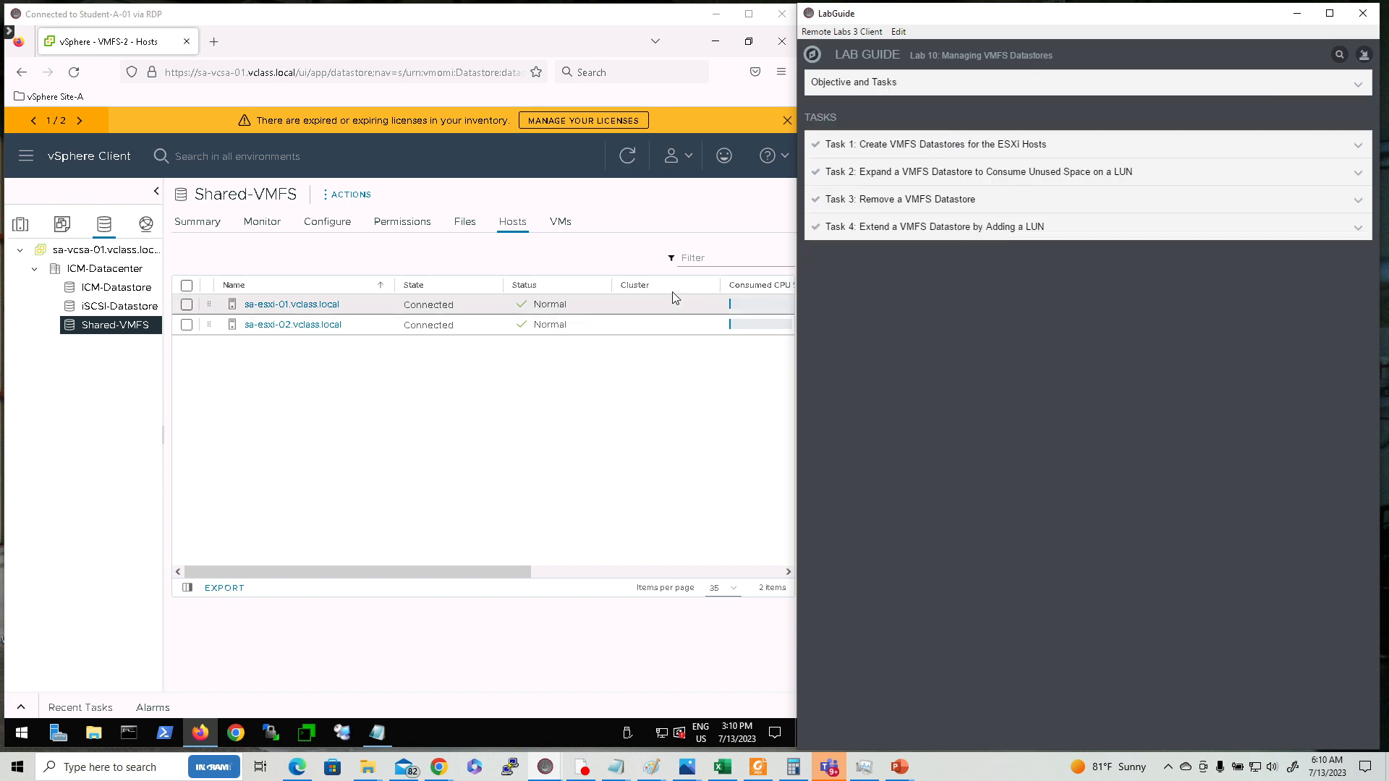